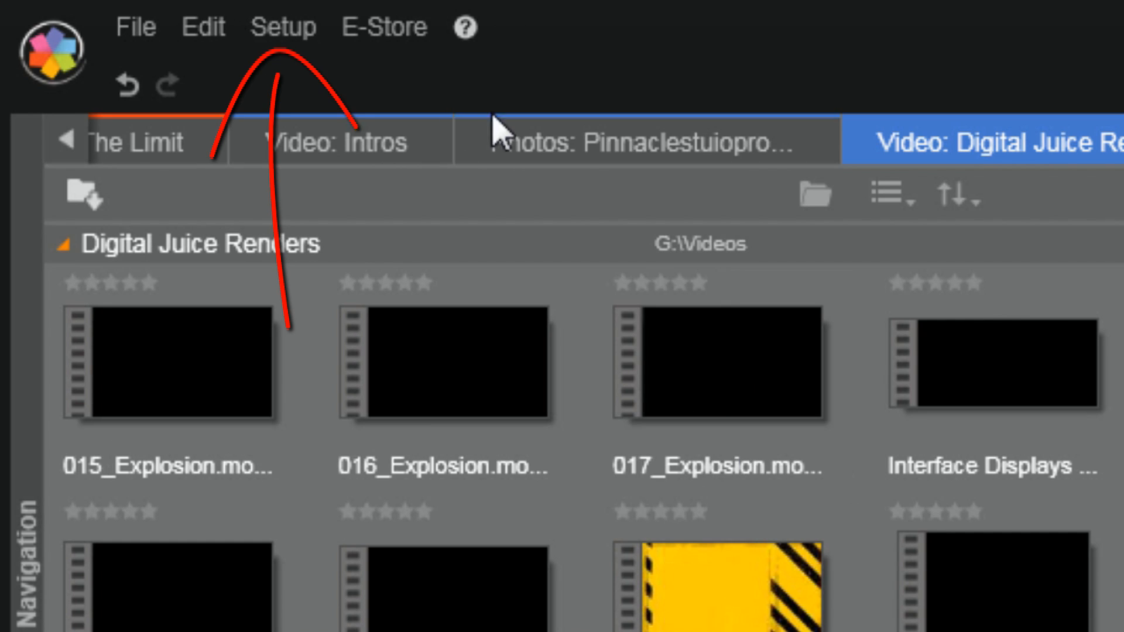
# Set the default video standard for new movie projects to HD 1920x1080/24p in the Control Panel's Project Settings.
pyautogui.click(268, 27)
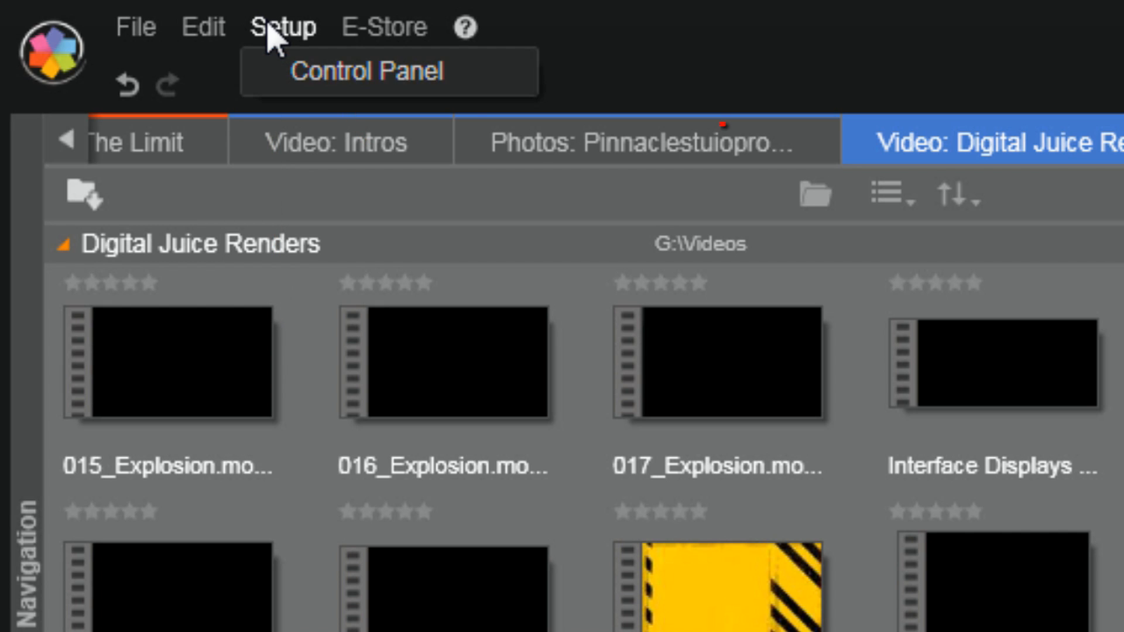
pyautogui.click(287, 80)
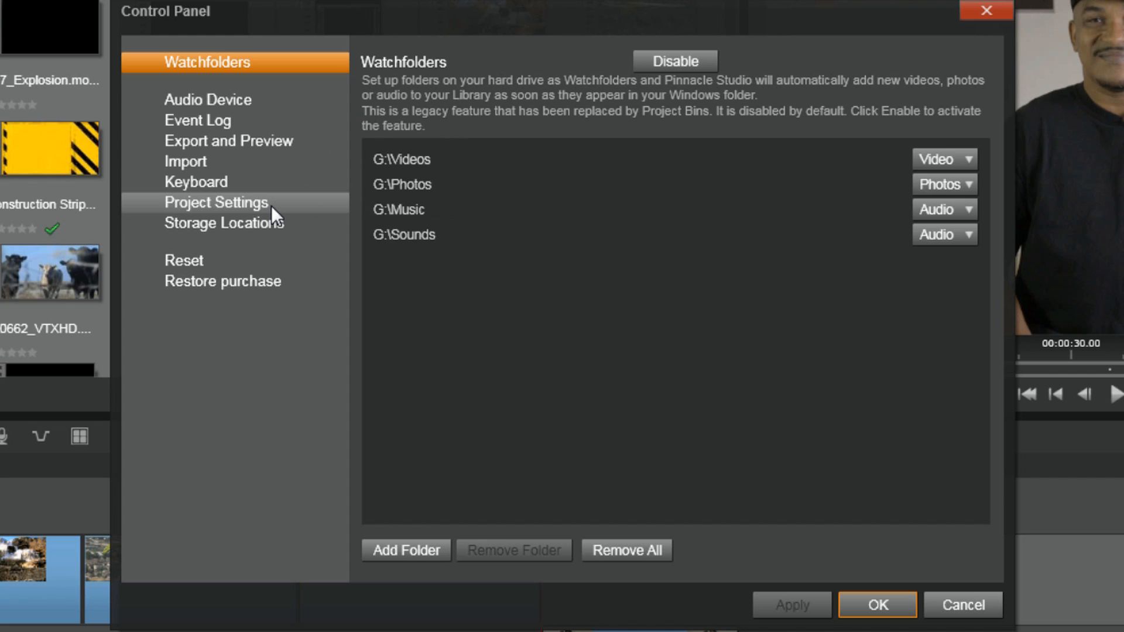
pyautogui.click(272, 206)
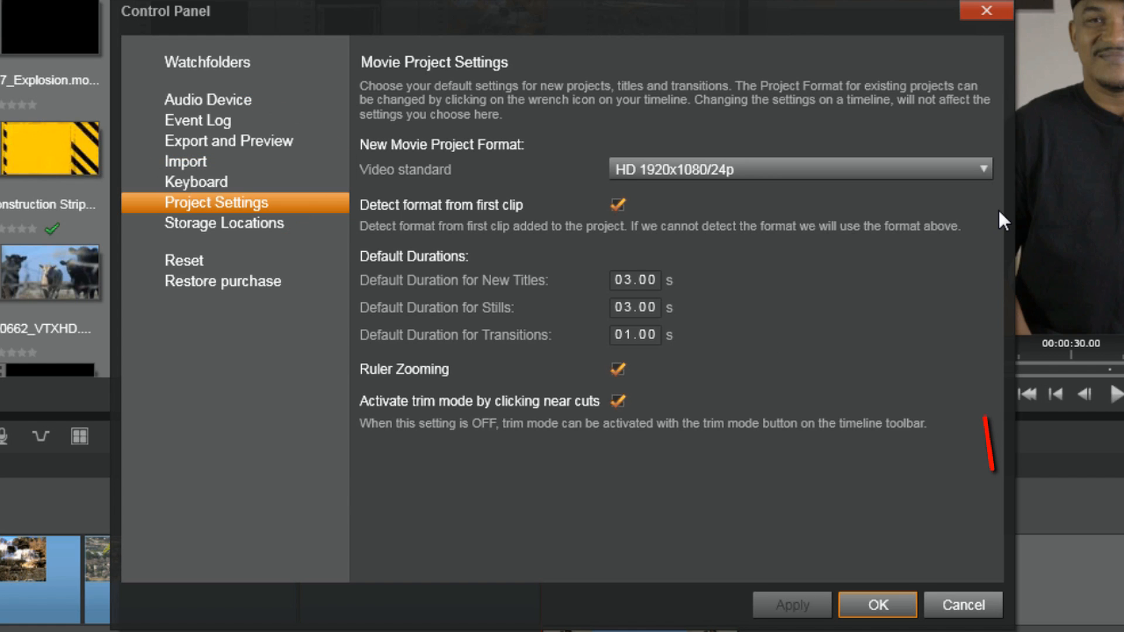
pyautogui.click(972, 168)
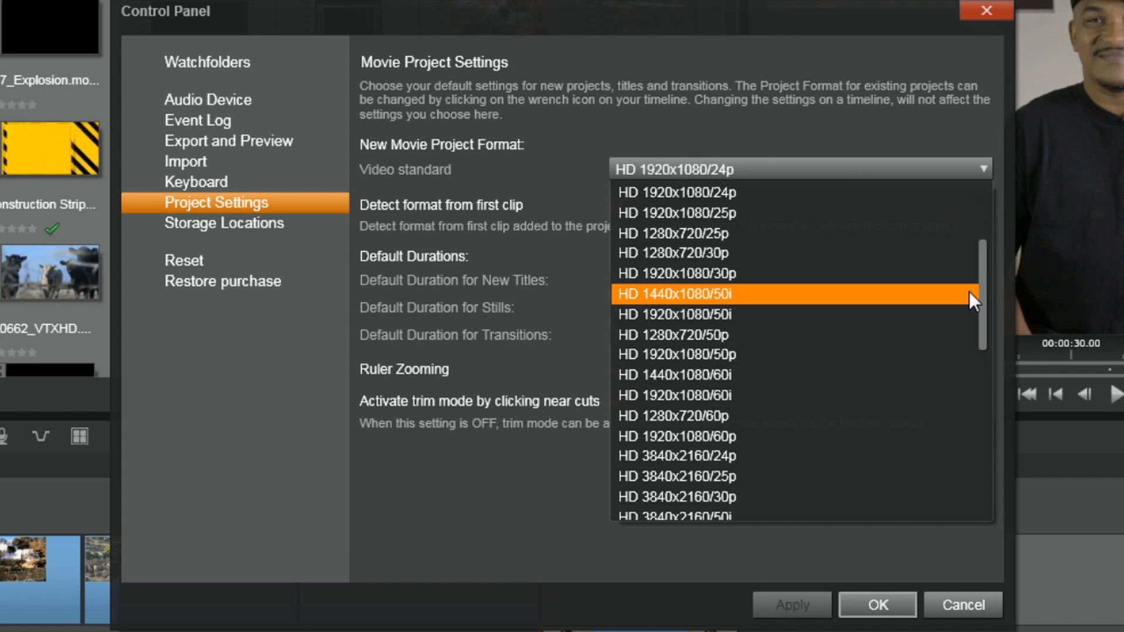
pyautogui.moveTo(984, 287); pyautogui.dragTo(979, 230)
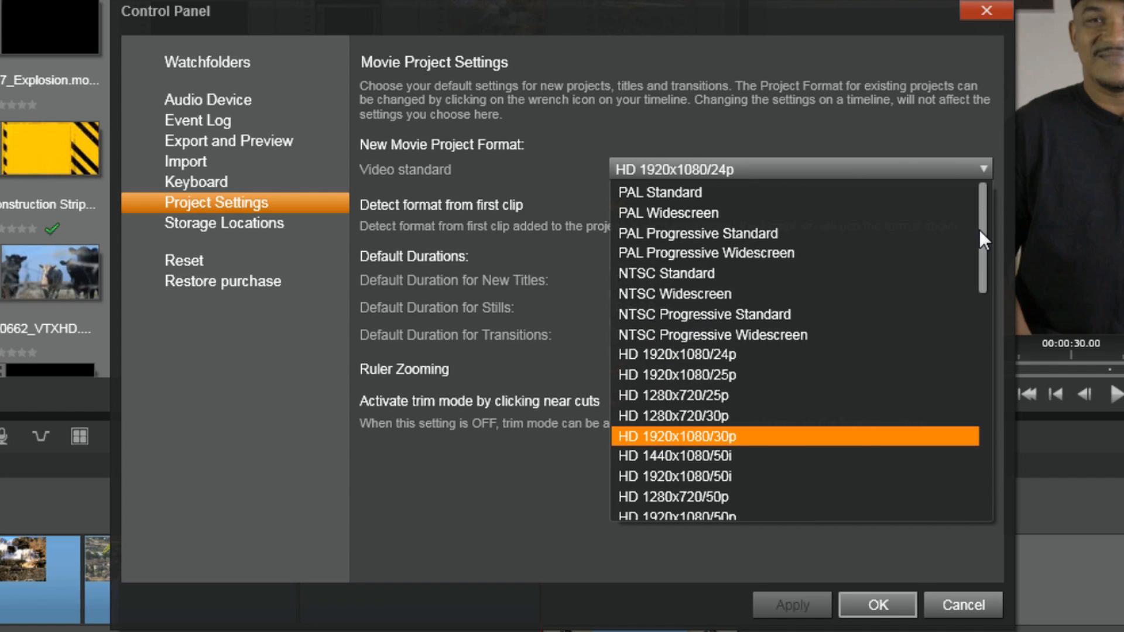
pyautogui.moveTo(979, 230); pyautogui.dragTo(993, 271)
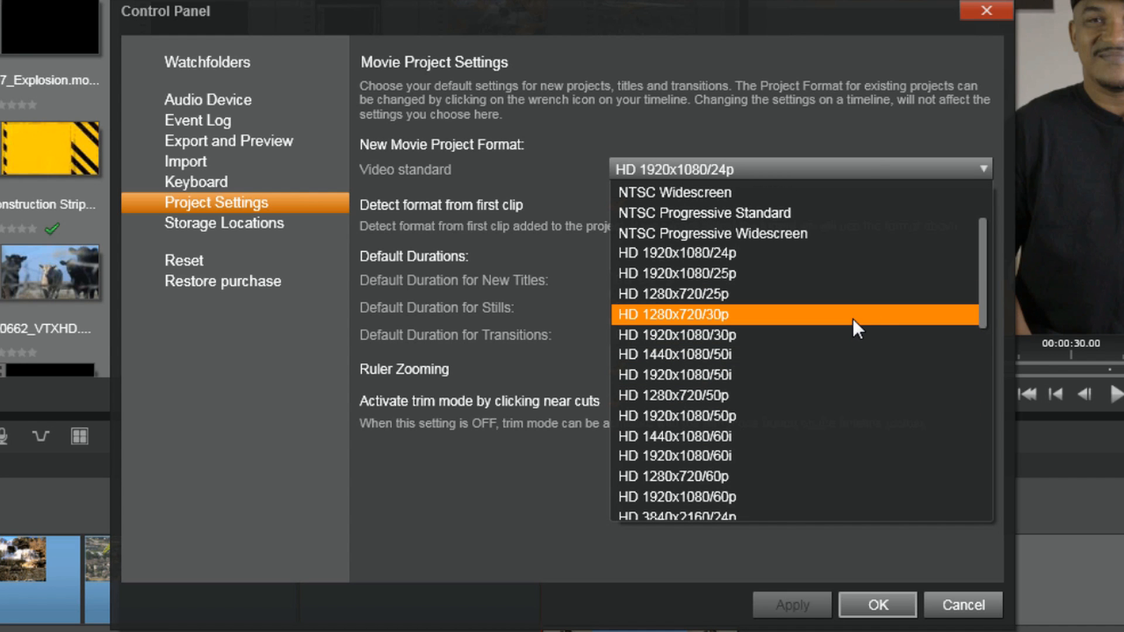
pyautogui.click(747, 252)
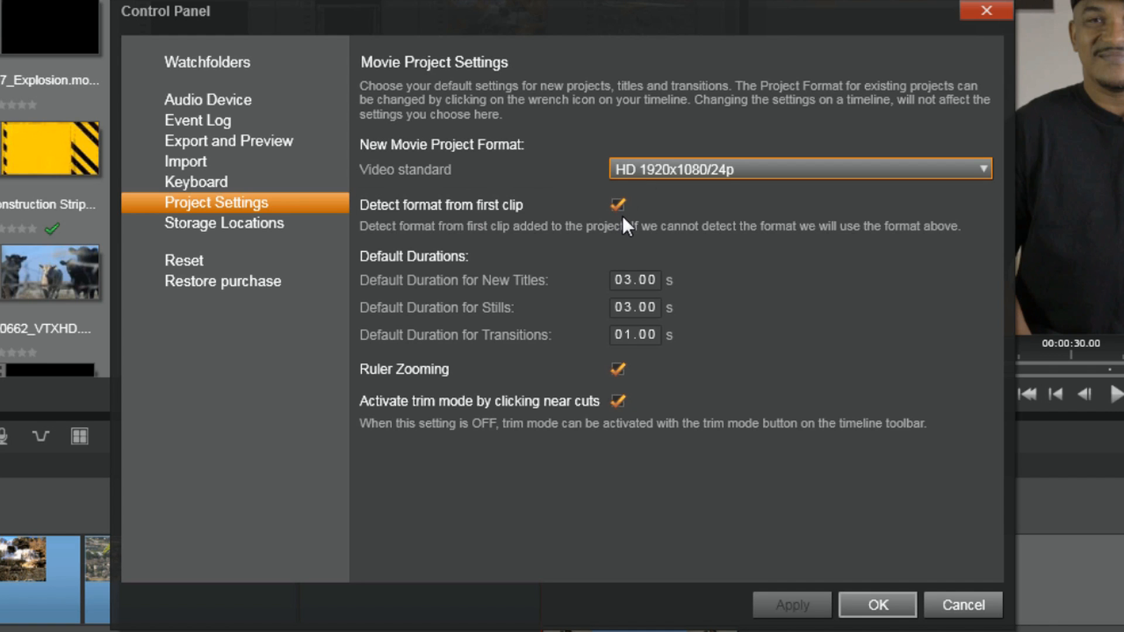
pyautogui.click(871, 602)
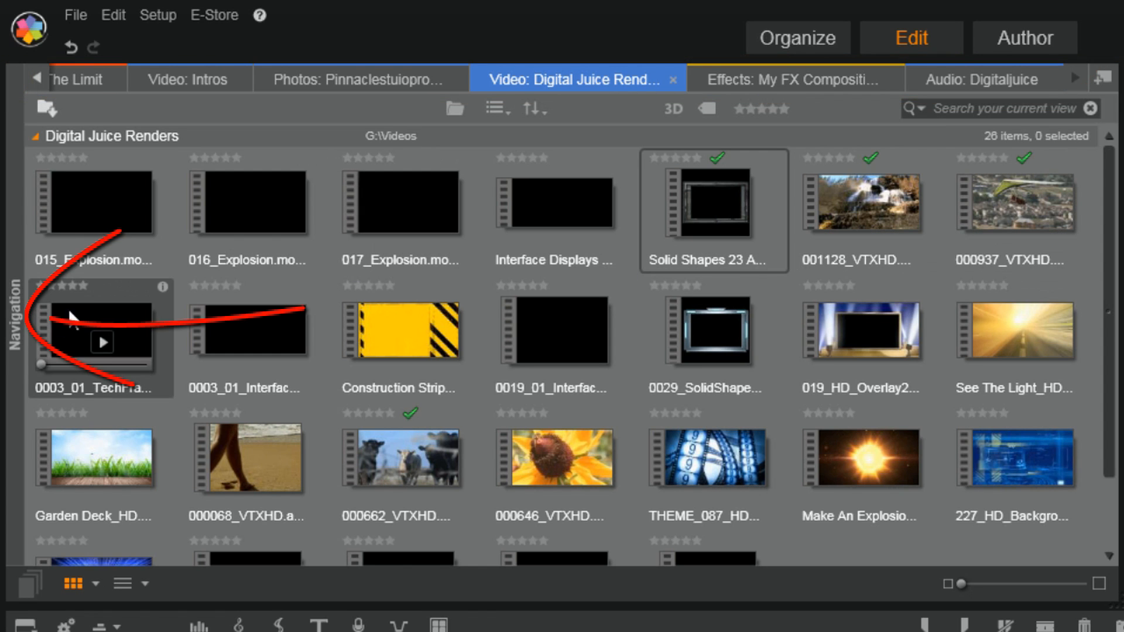
# Expand Library Media in the library navigation and collapse its Audio and Video branches.
pyautogui.click(21, 326)
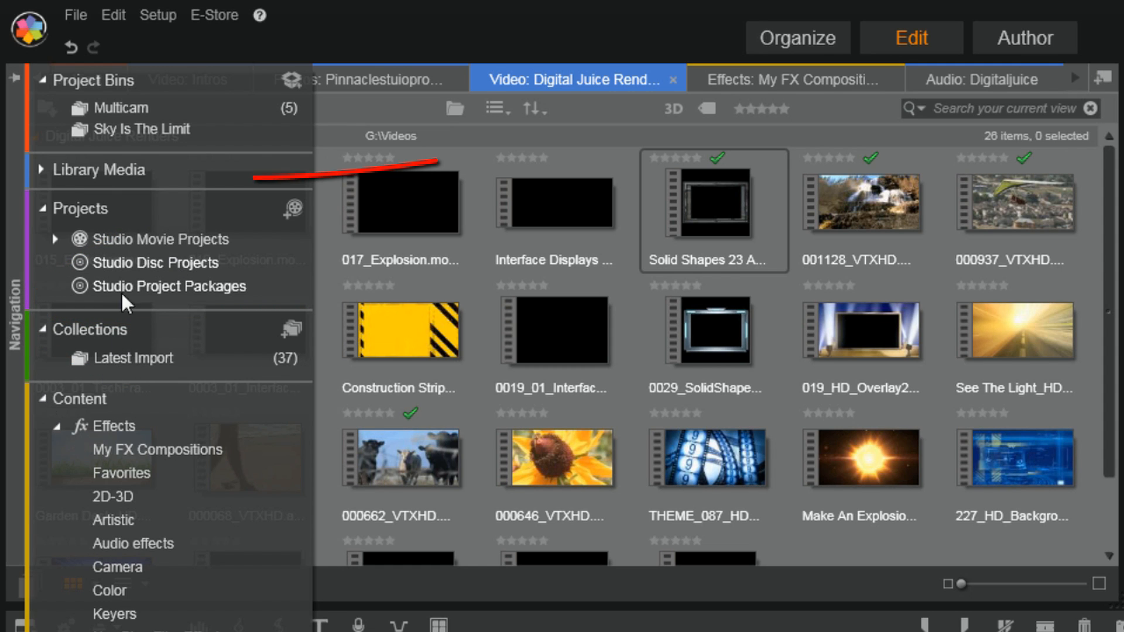
pyautogui.click(41, 172)
pyautogui.scroll(4, 193, 339)
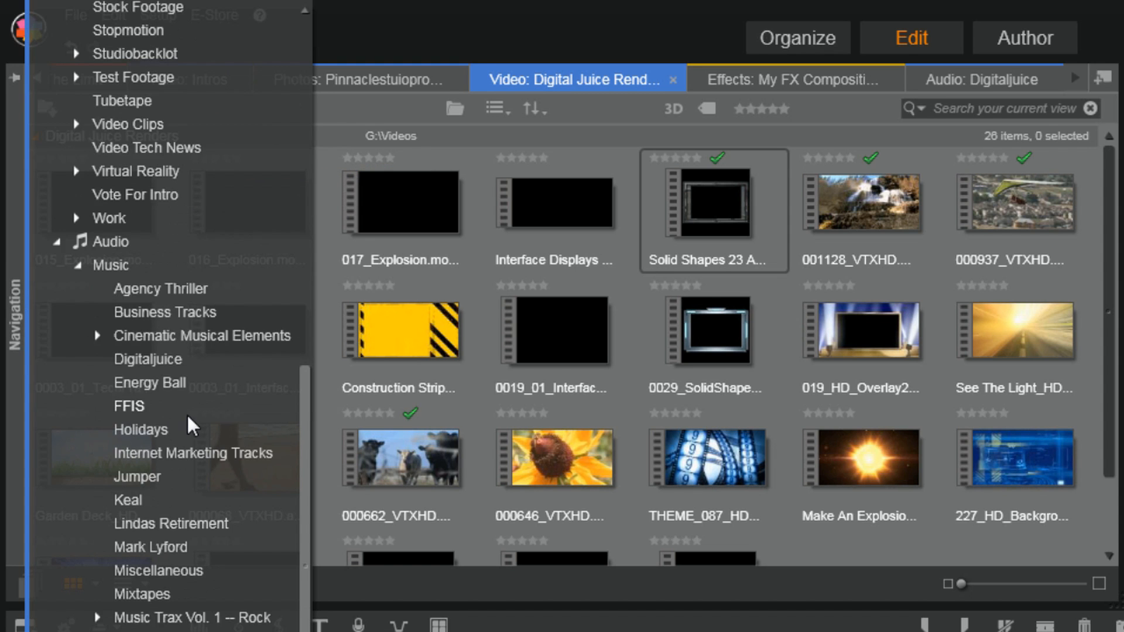
pyautogui.click(57, 412)
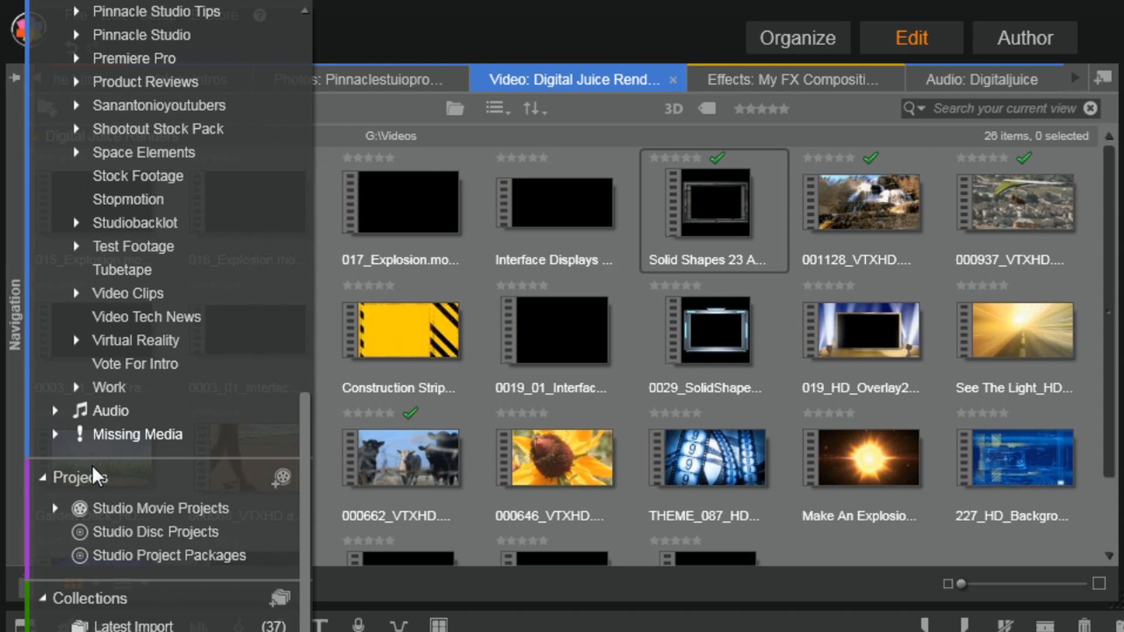
pyautogui.scroll(10, 88, 422)
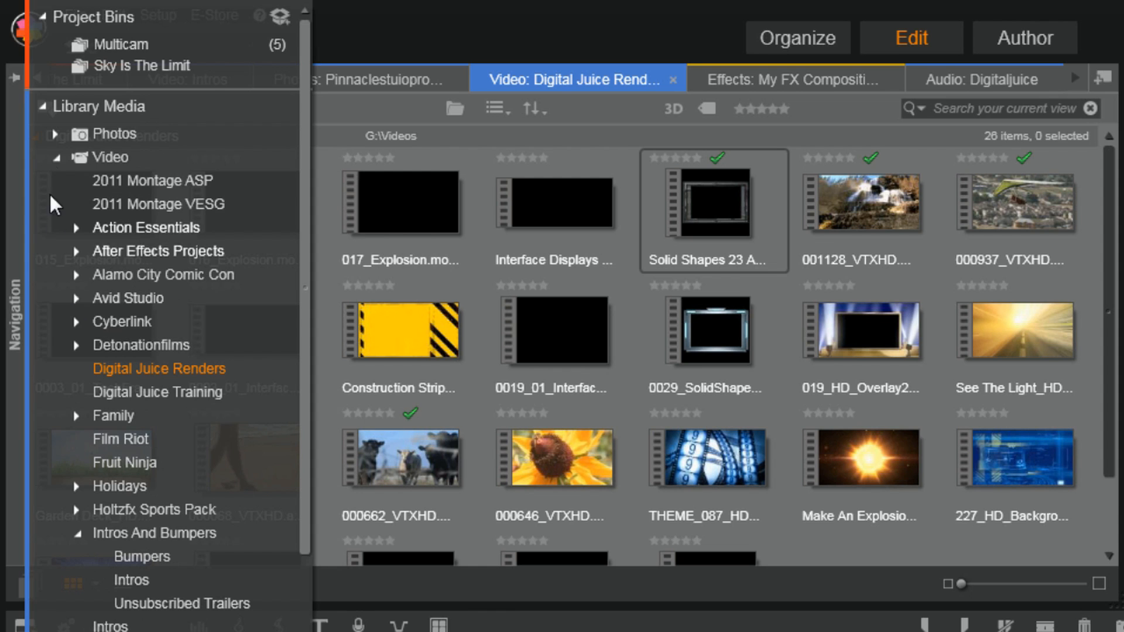
pyautogui.click(57, 157)
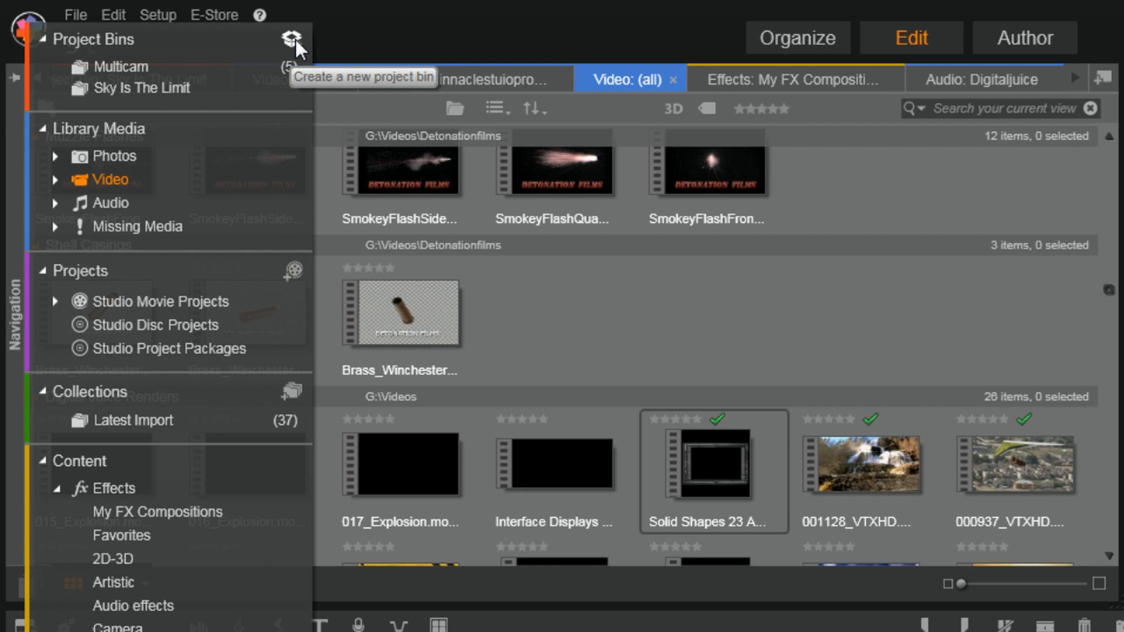
# Collapse the Content section of the library navigation and expand it again.
pyautogui.click(42, 462)
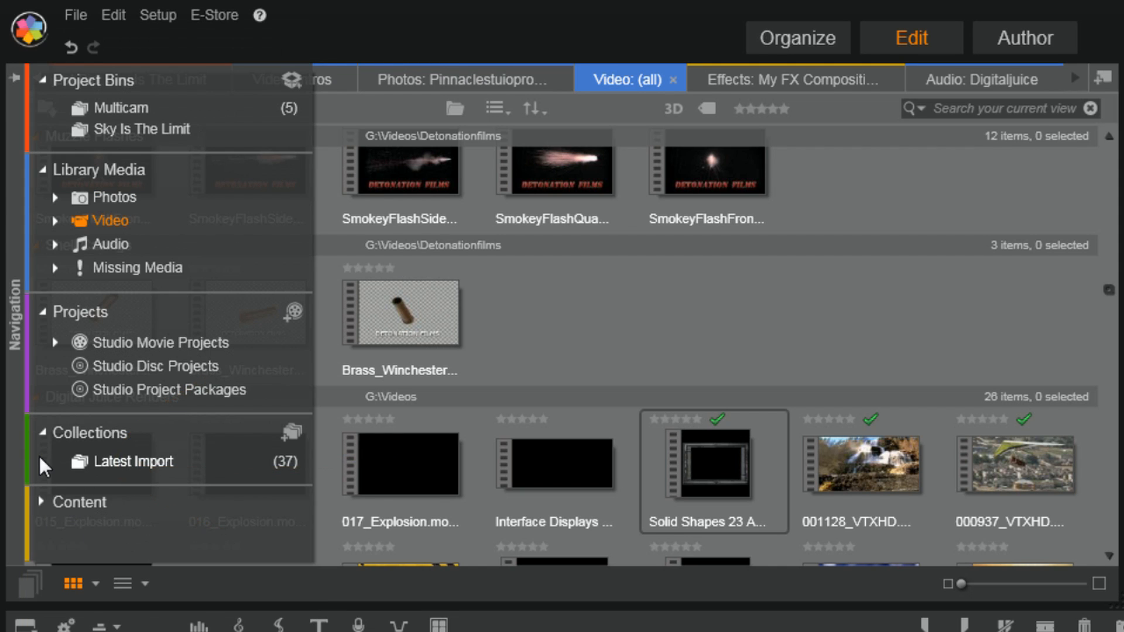
pyautogui.click(40, 505)
pyautogui.click(55, 496)
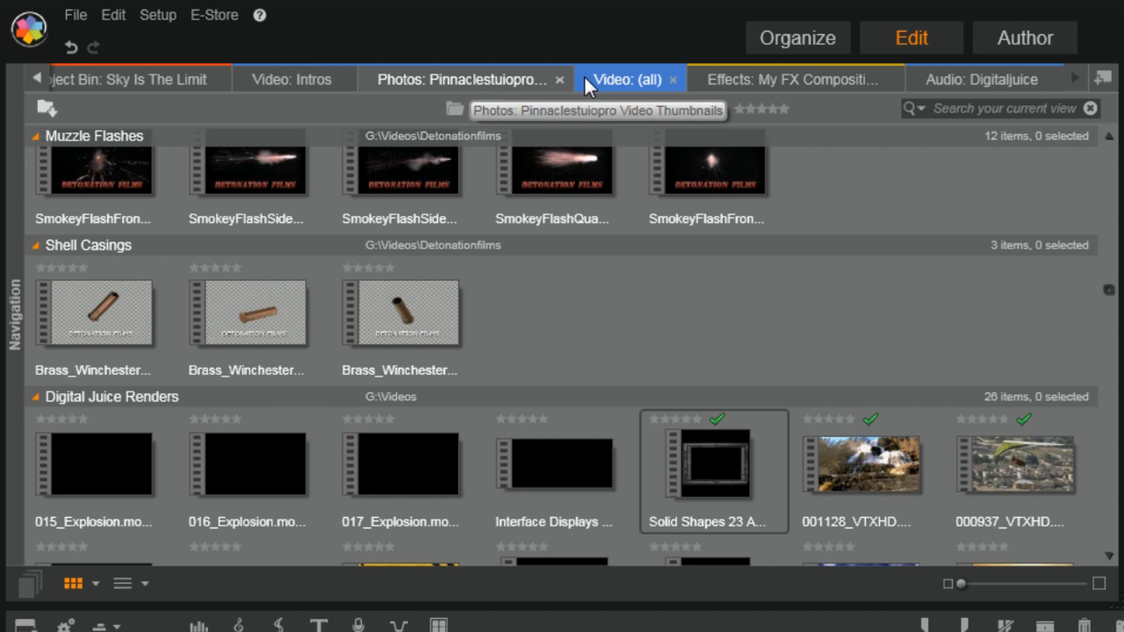
# Display the Digital Juice Renders video folder in the library again.
pyautogui.click(20, 305)
pyautogui.click(140, 367)
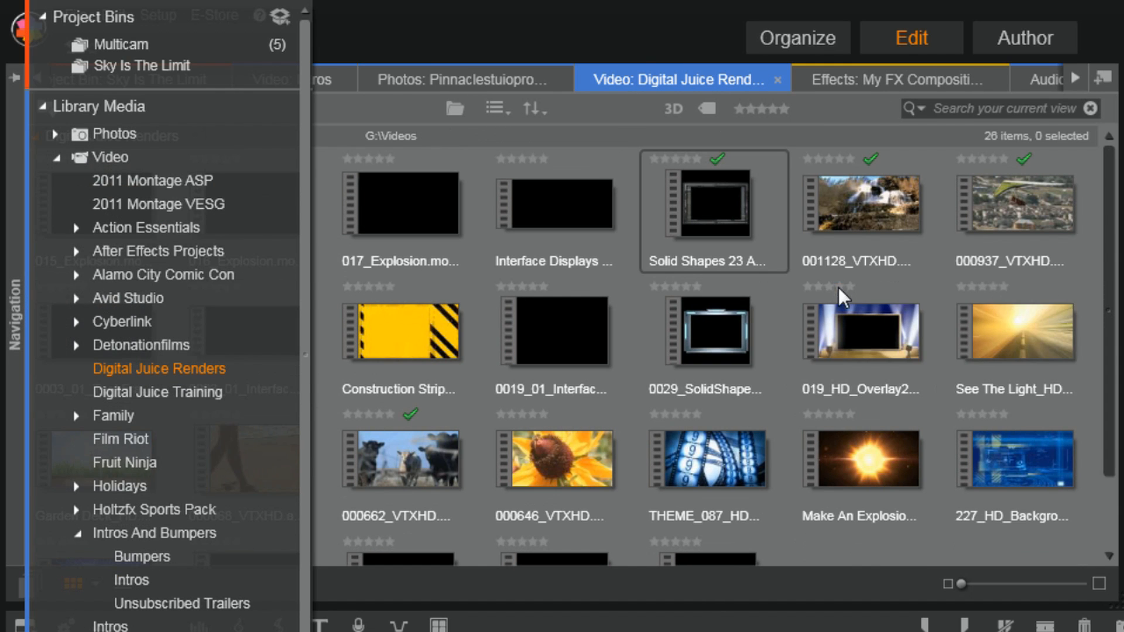
pyautogui.moveTo(1064, 319)
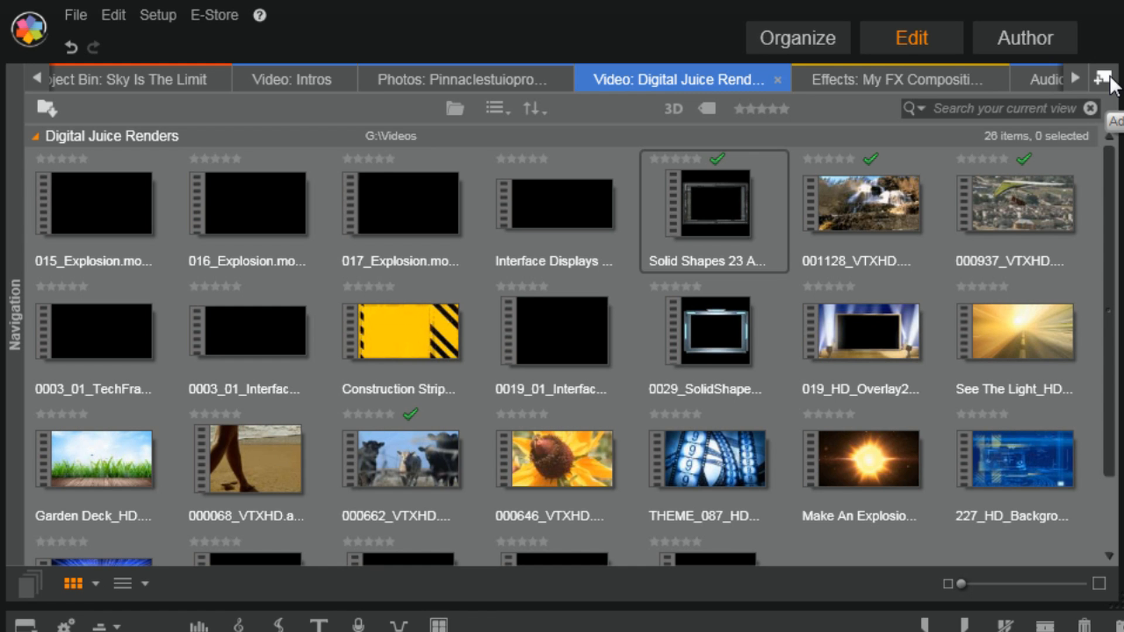
pyautogui.click(10, 308)
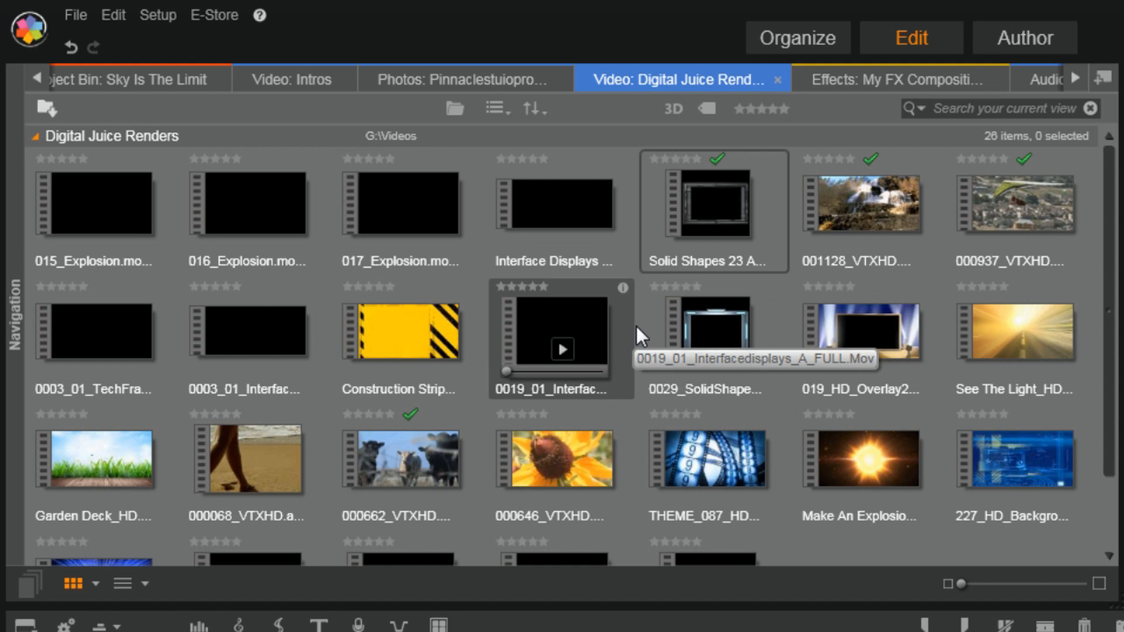
pyautogui.click(957, 112)
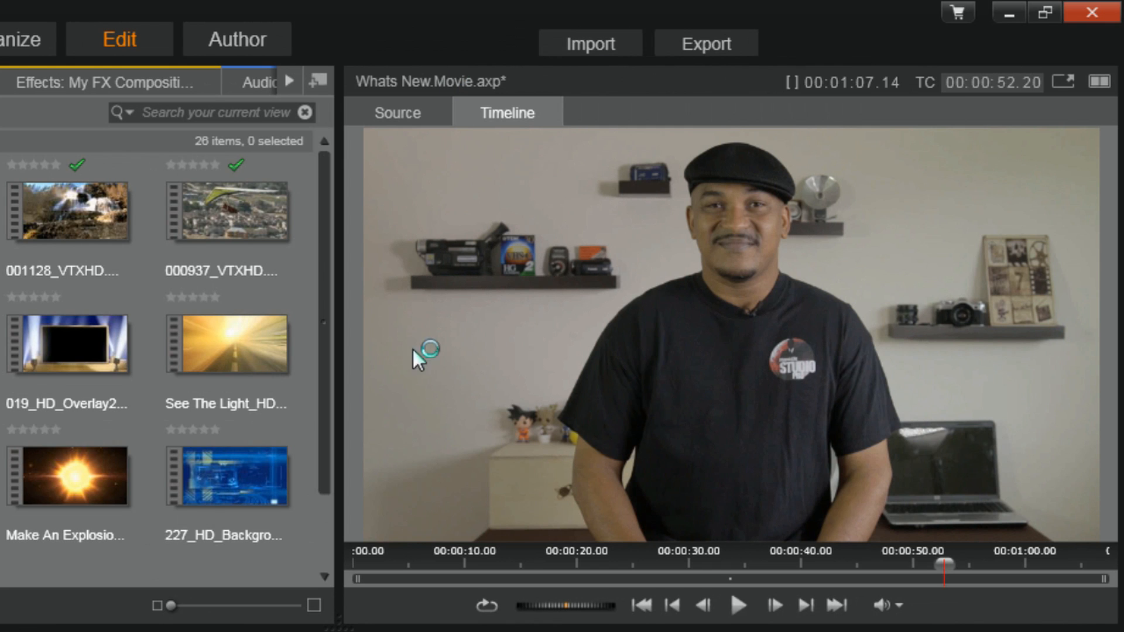
# Preview the 017_Explosion, Construction Stripes and THEME_087 clips in the source viewer, and return to the timeline preview.
pyautogui.click(390, 108)
pyautogui.click(511, 114)
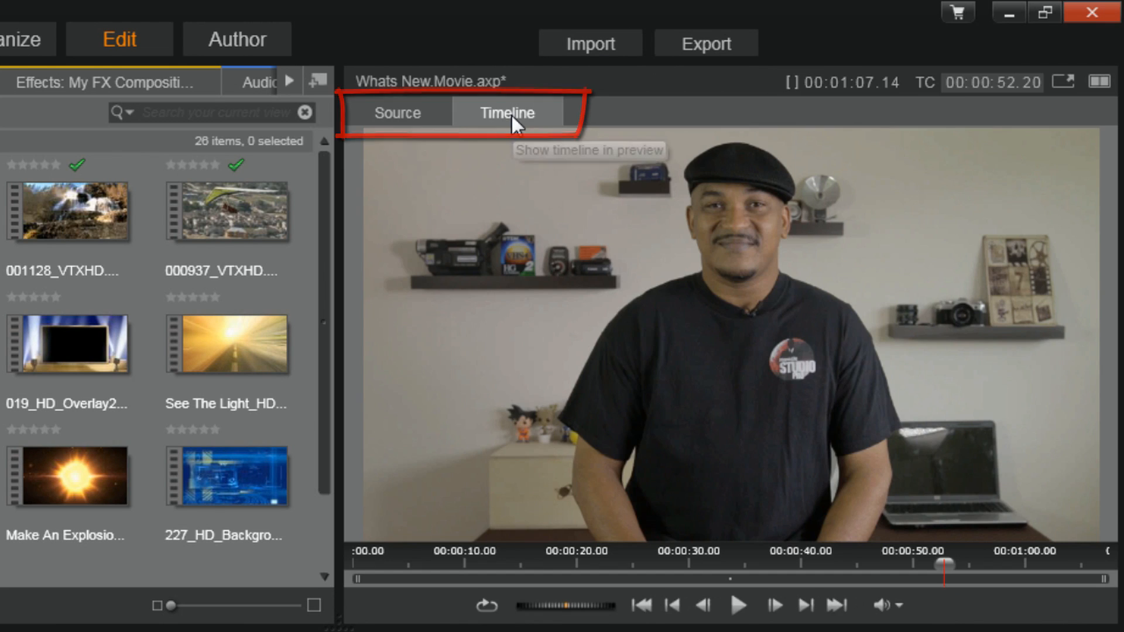
pyautogui.click(384, 113)
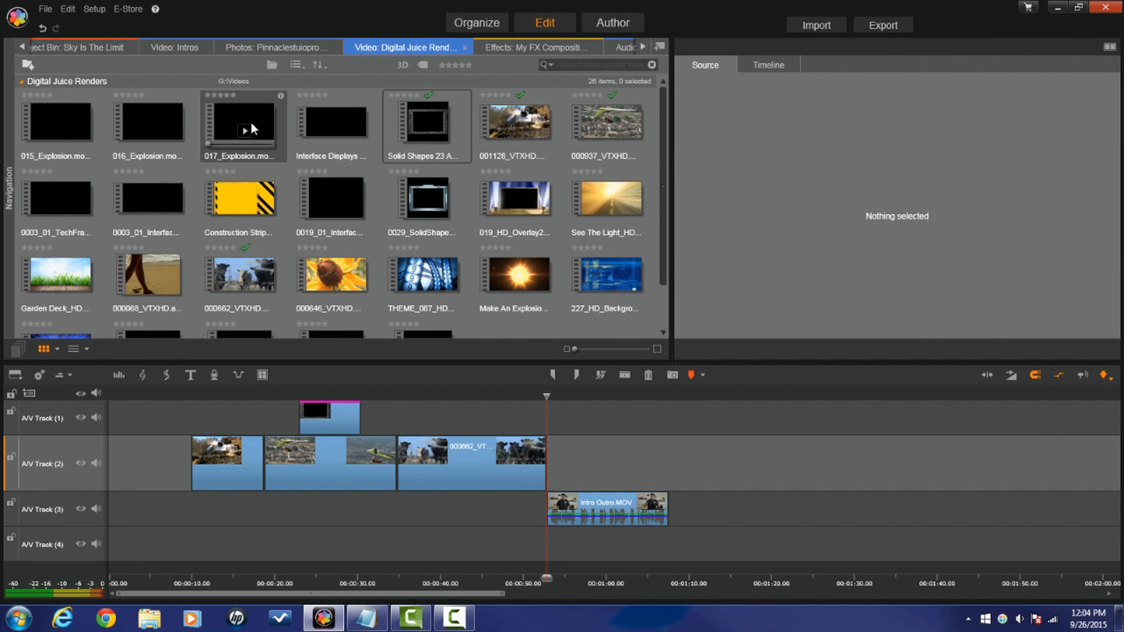
pyautogui.click(254, 116)
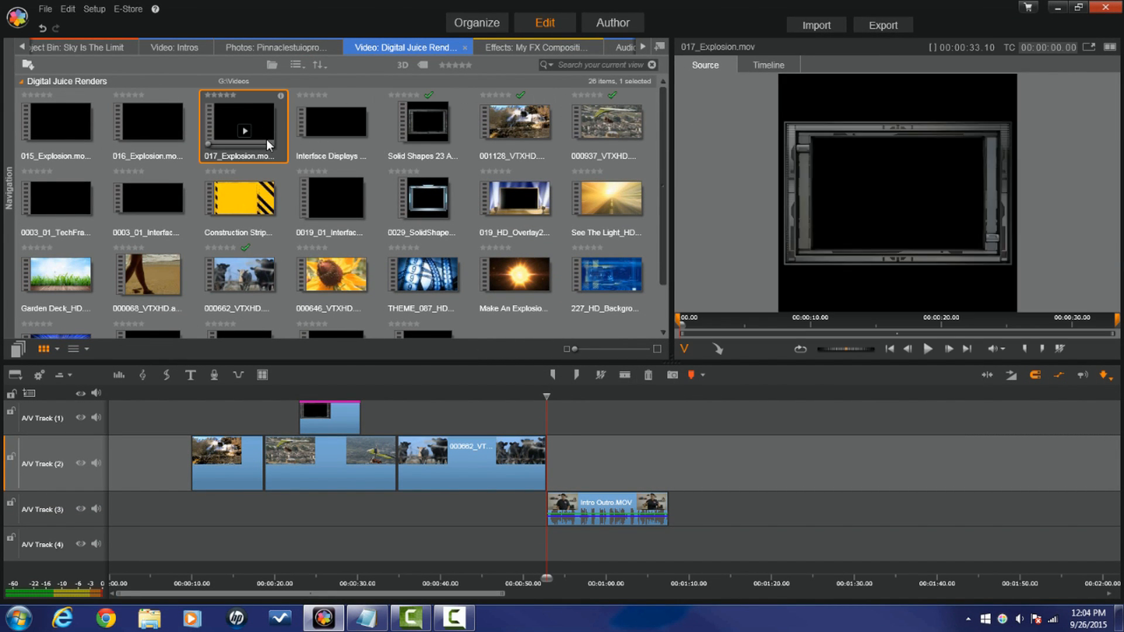
pyautogui.click(260, 202)
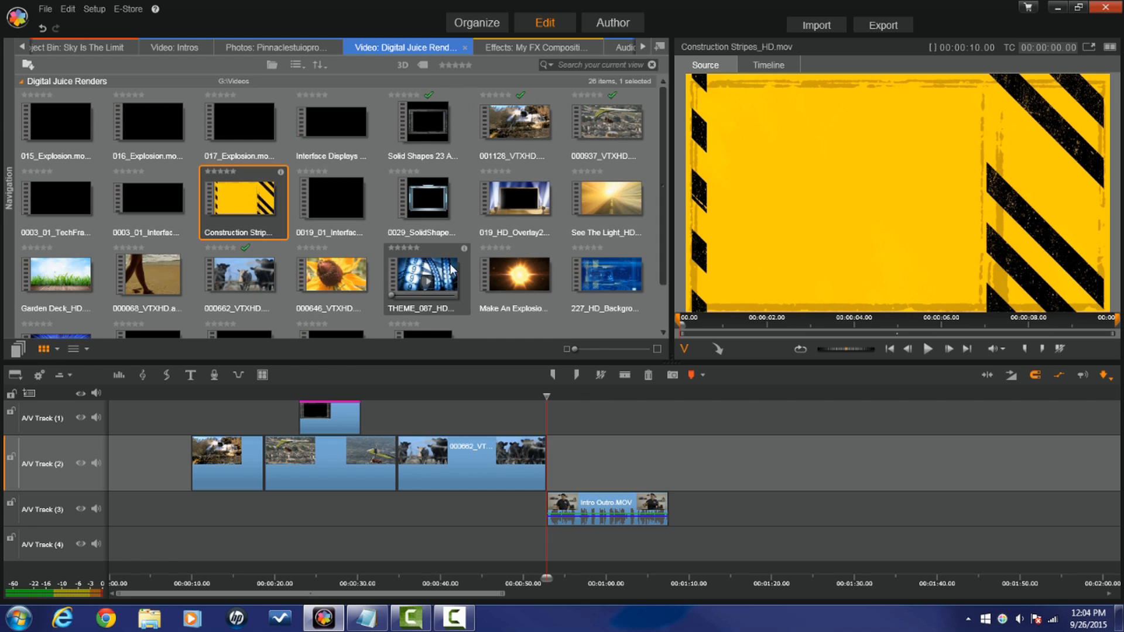
pyautogui.click(423, 274)
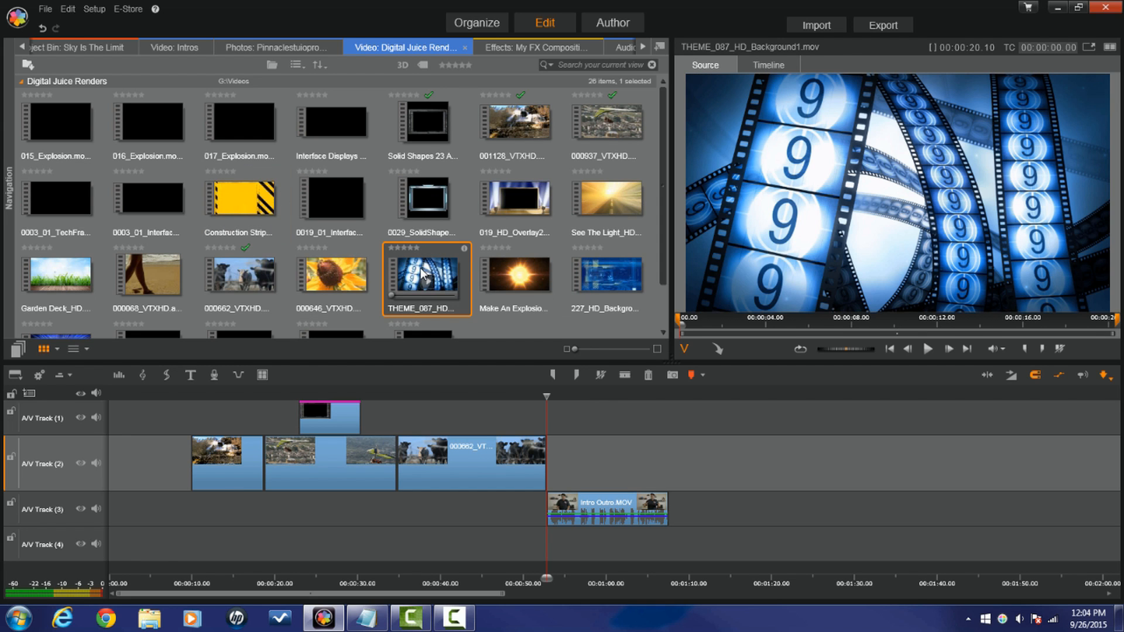
pyautogui.click(763, 65)
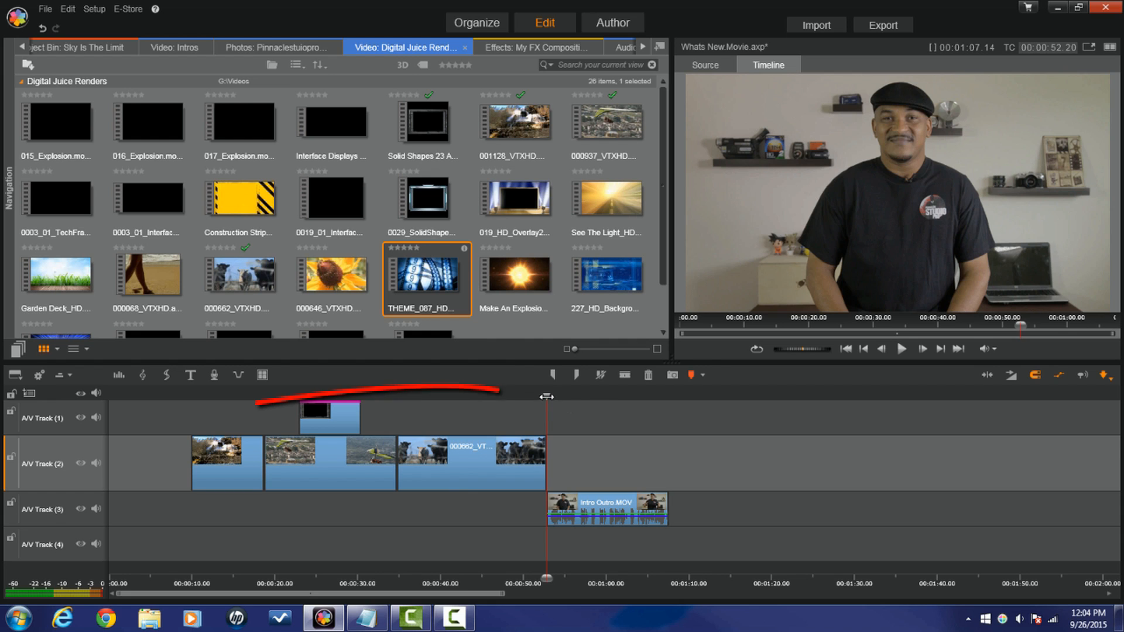
# Scrub the timeline playhead to 00:01:00.18 and back to 00:00:46.04, and play and pause the movie from there.
pyautogui.moveTo(548, 398); pyautogui.dragTo(610, 396)
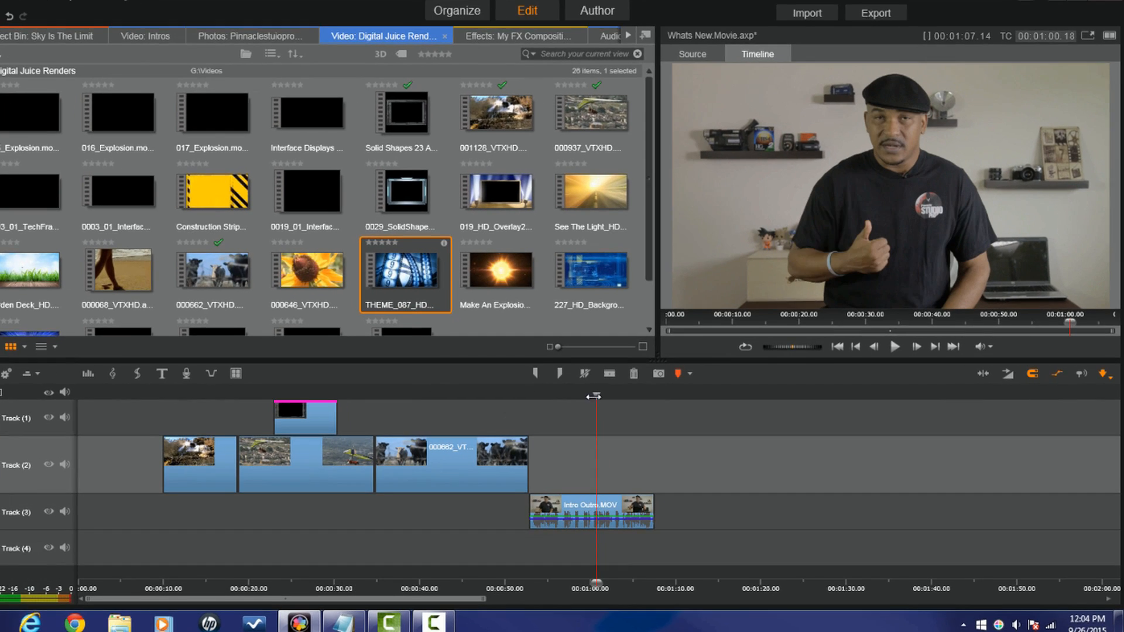
pyautogui.moveTo(606, 396); pyautogui.dragTo(492, 396)
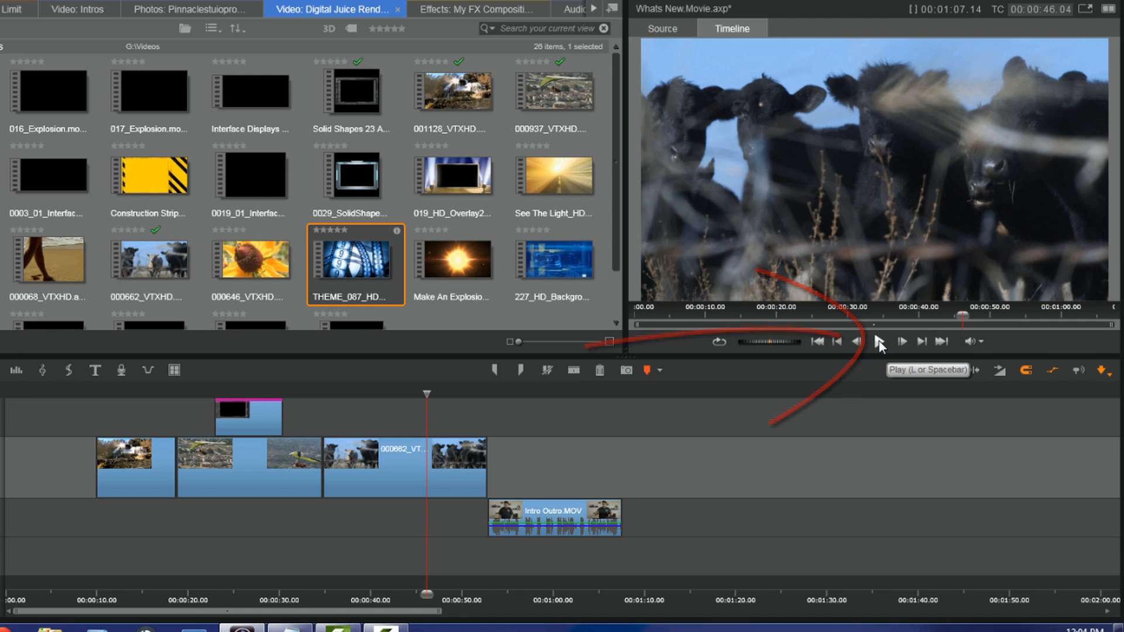
pyautogui.click(879, 343)
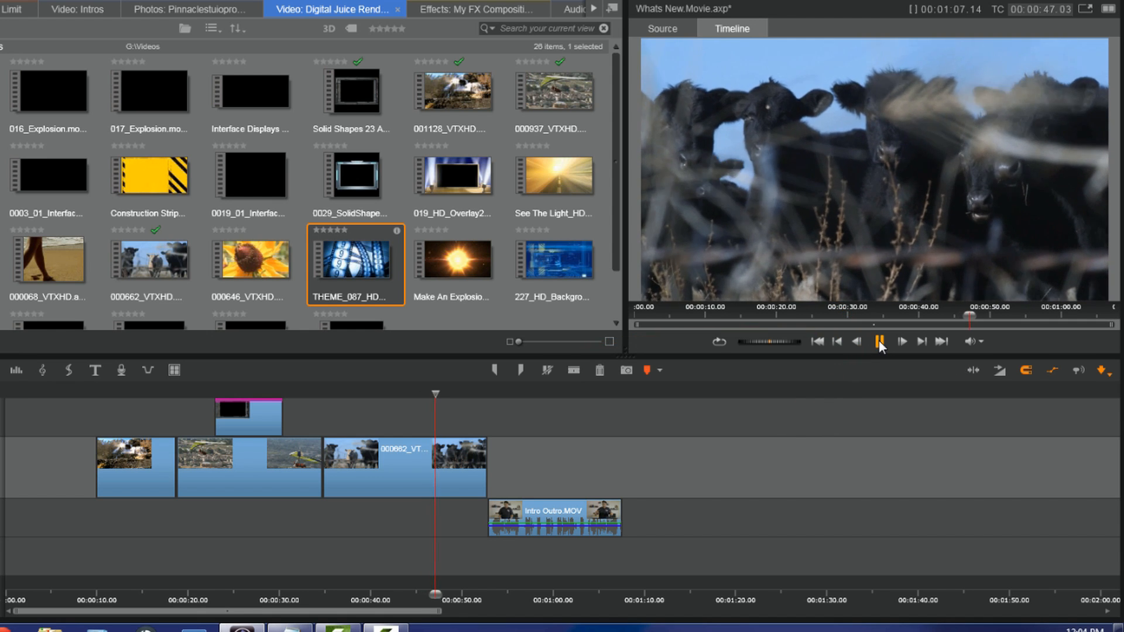
pyautogui.click(880, 342)
pyautogui.press('space')
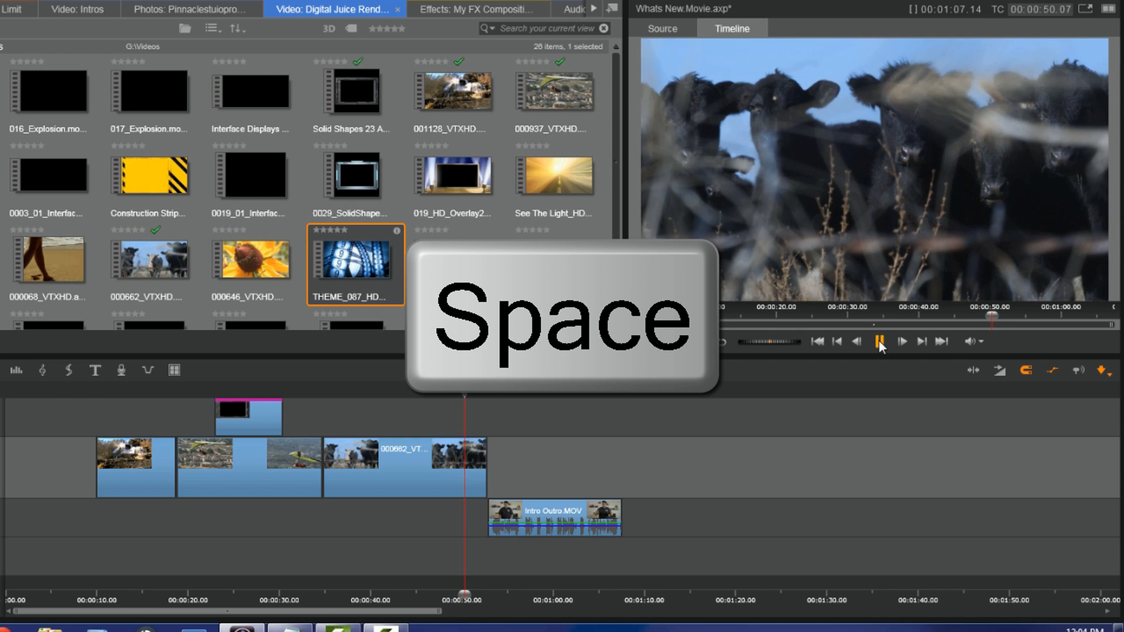
pyautogui.click(879, 343)
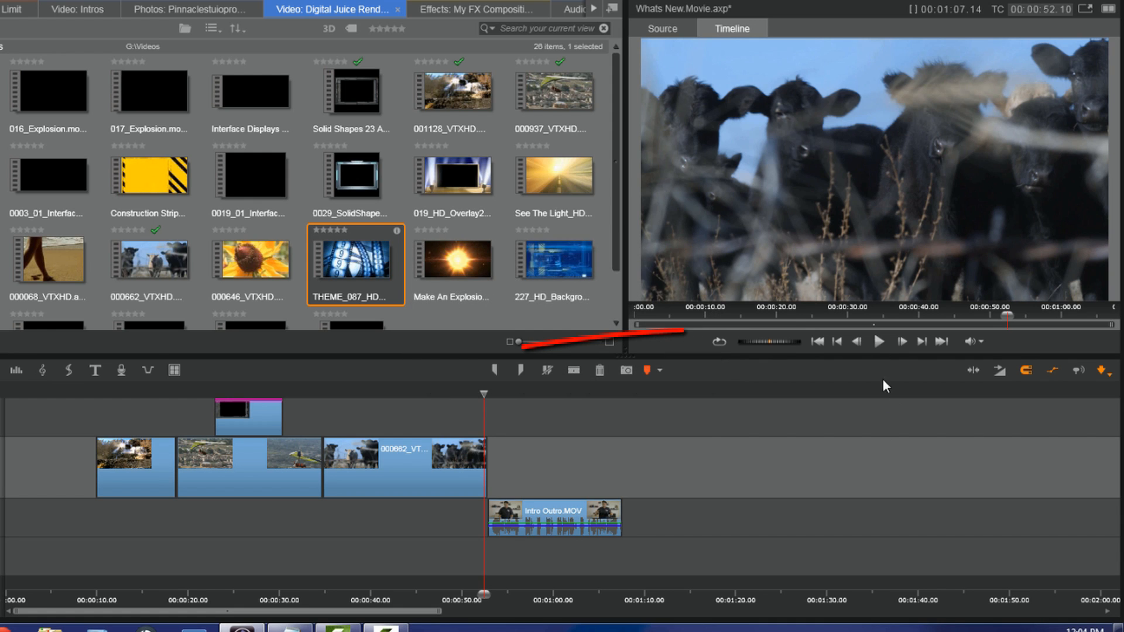
# Jump the playhead between the movie's start, 00:00:44.03 and the movie's end, finishing at the start.
pyautogui.click(818, 342)
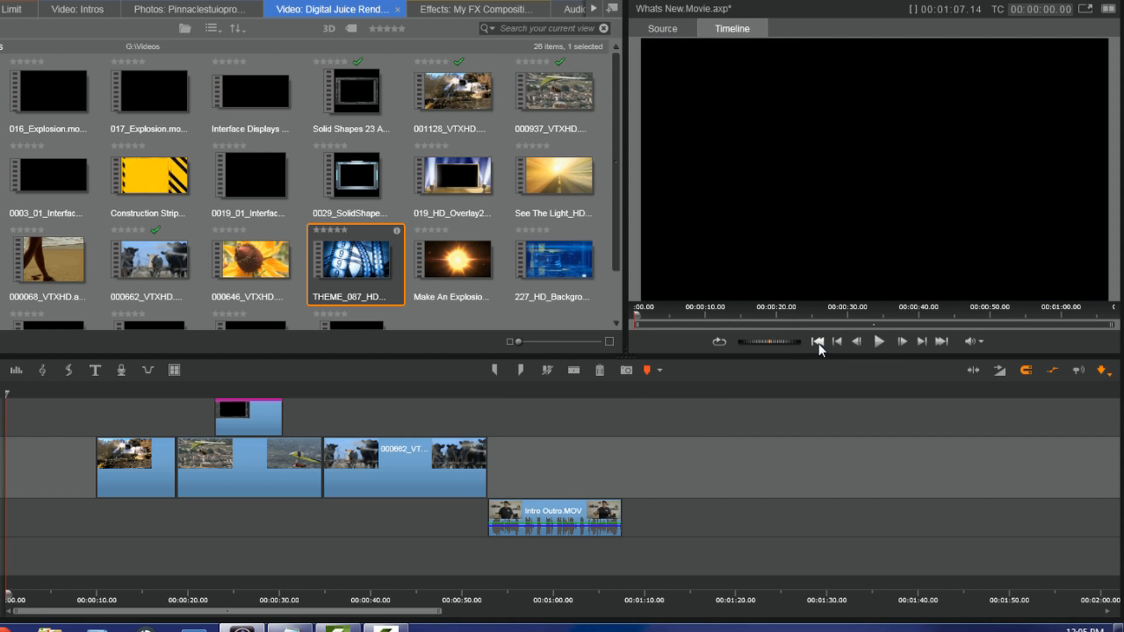
pyautogui.click(408, 391)
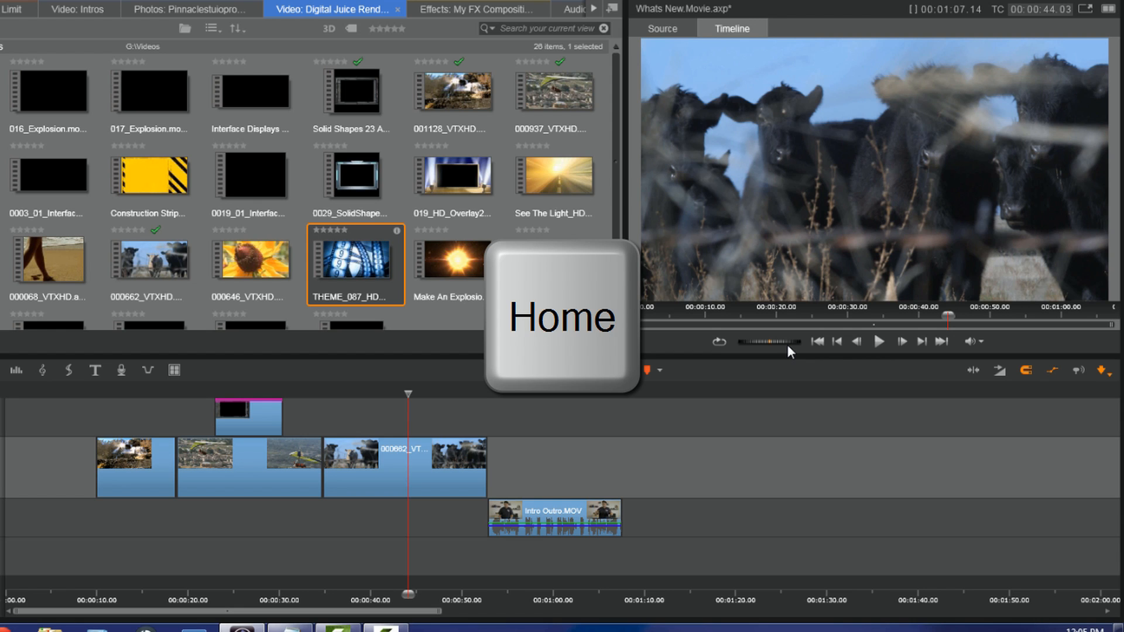
pyautogui.press('Home')
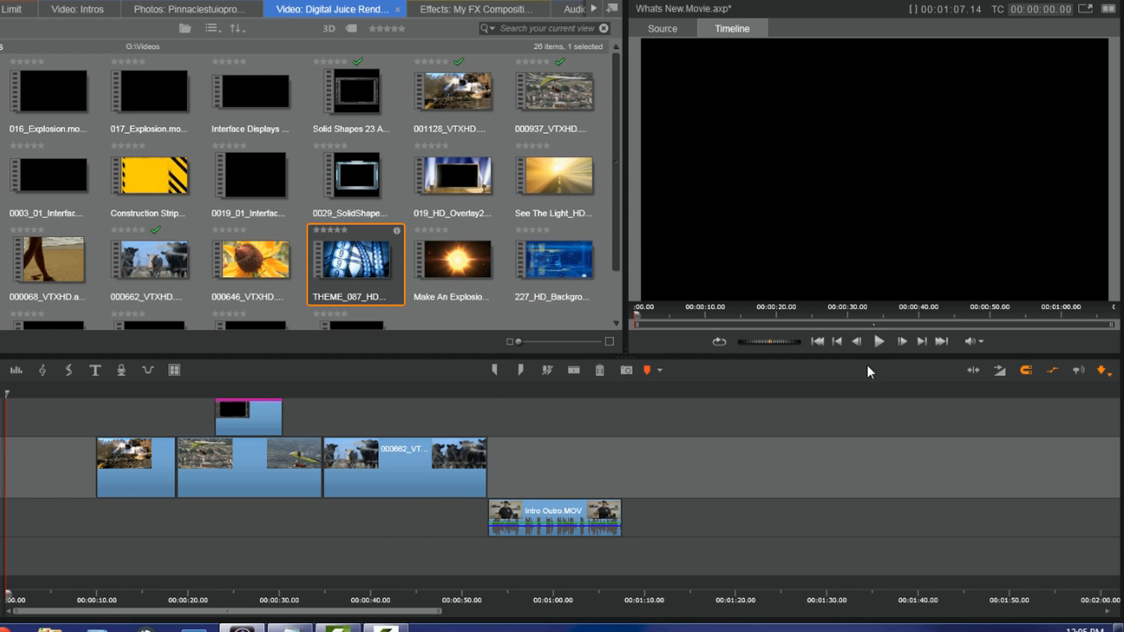
pyautogui.click(941, 342)
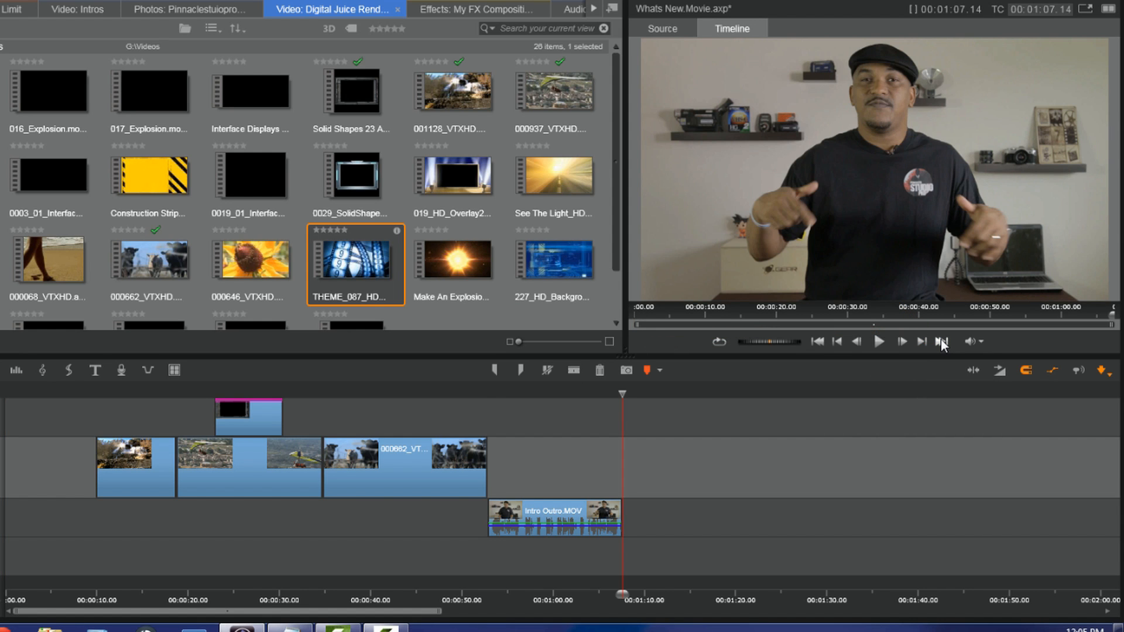
pyautogui.press('Home')
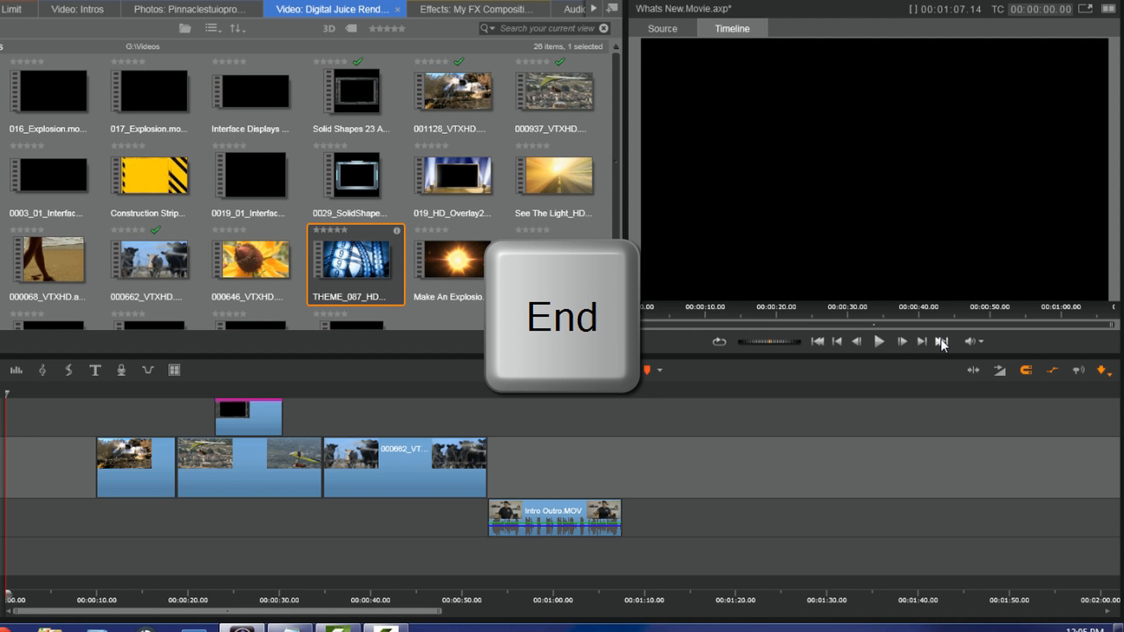
# Jump the playhead to the movie's end and back through the clip edges to 00:00:18.19.
pyautogui.press('End')
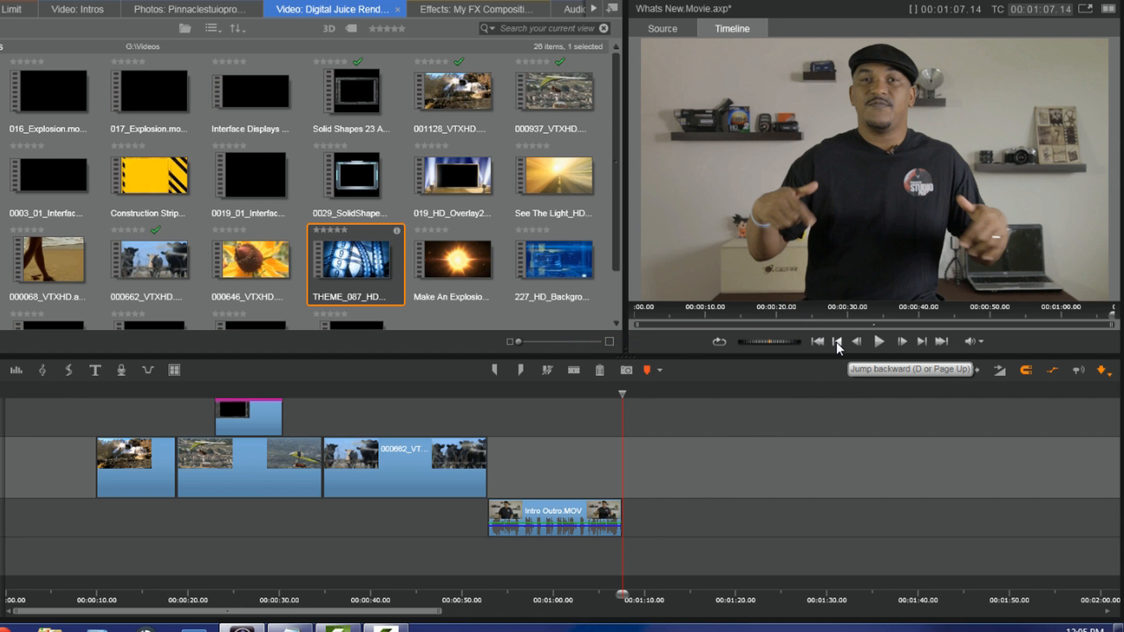
pyautogui.press('pageup')
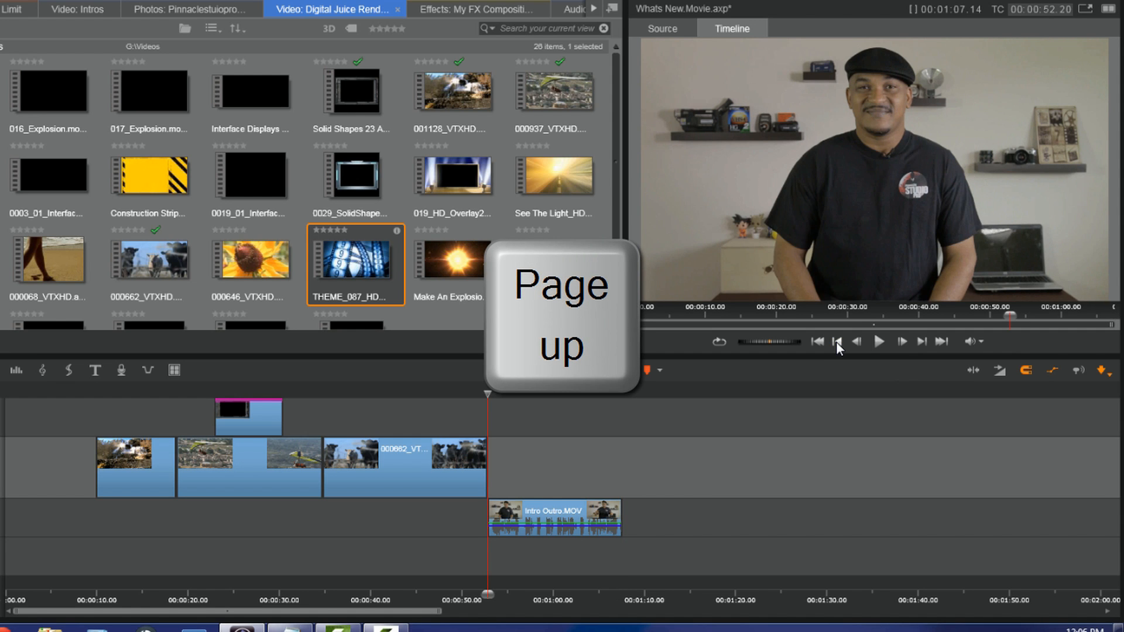
pyautogui.press('pageup')
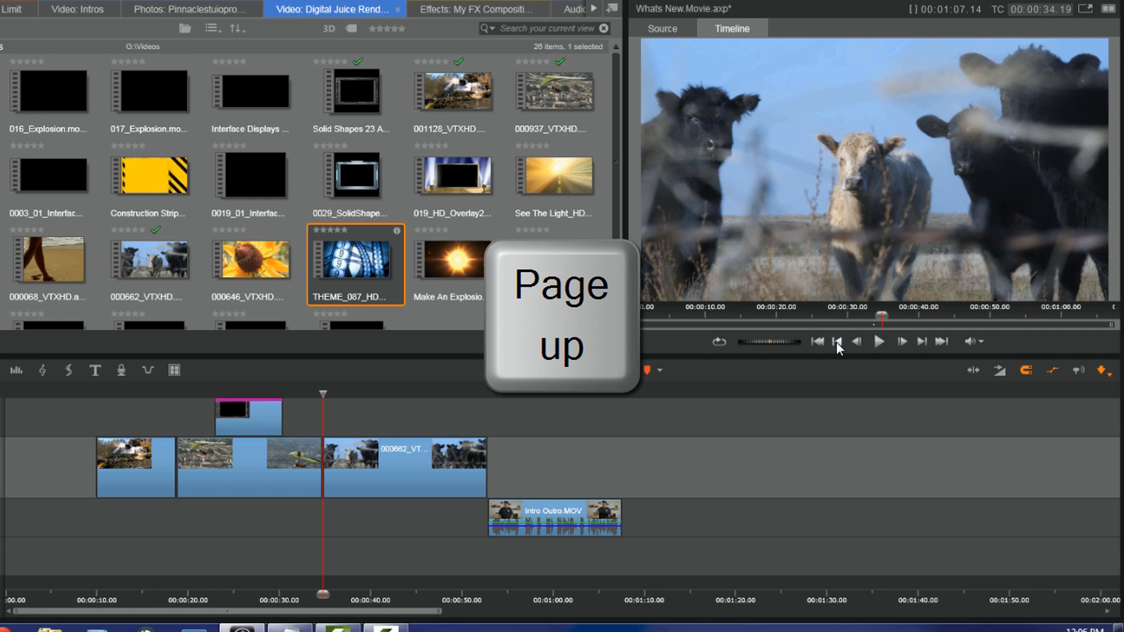
pyautogui.press('pageup')
pyautogui.press('pageup')
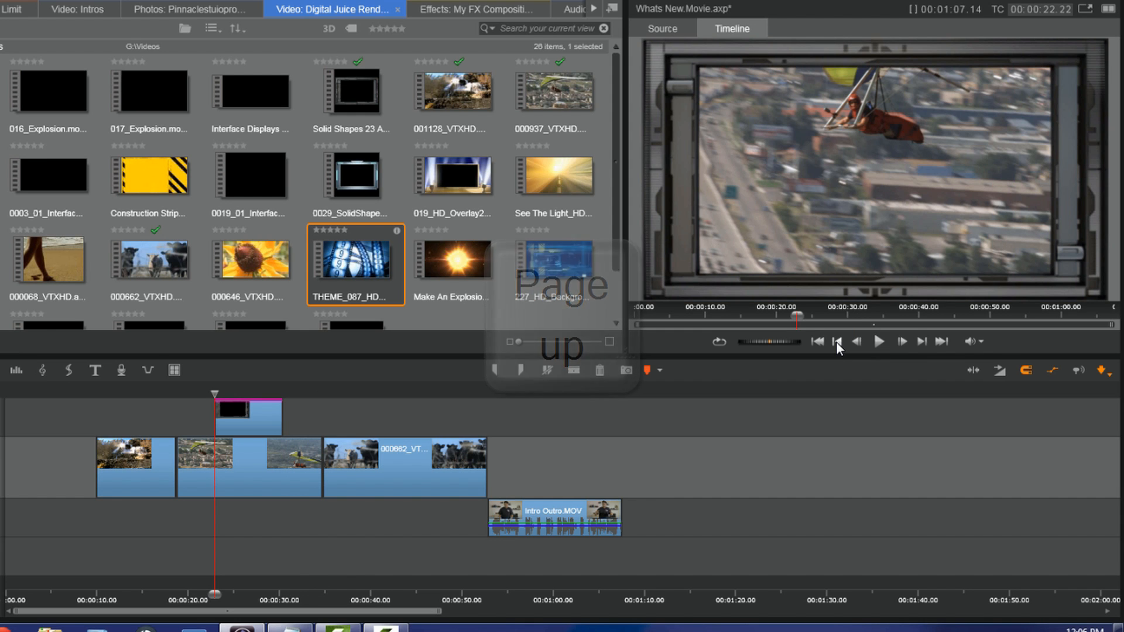
pyautogui.click(837, 342)
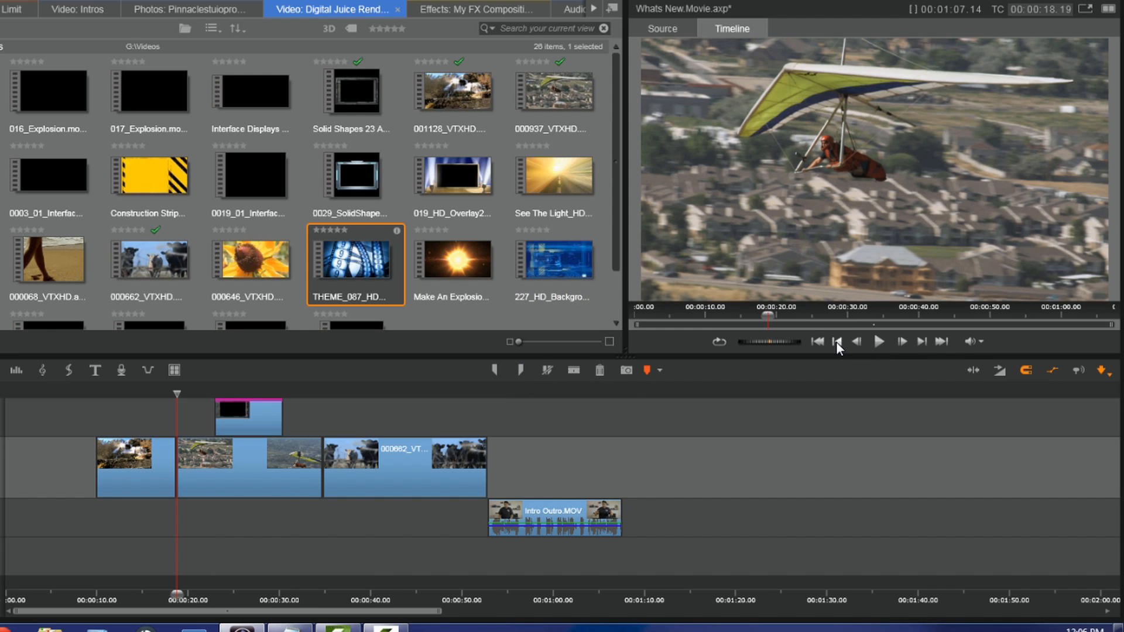
# Jump the playhead forward through the clip edges to the start of the Intro Outro.MOV clip at 00:00:52.20.
pyautogui.click(923, 342)
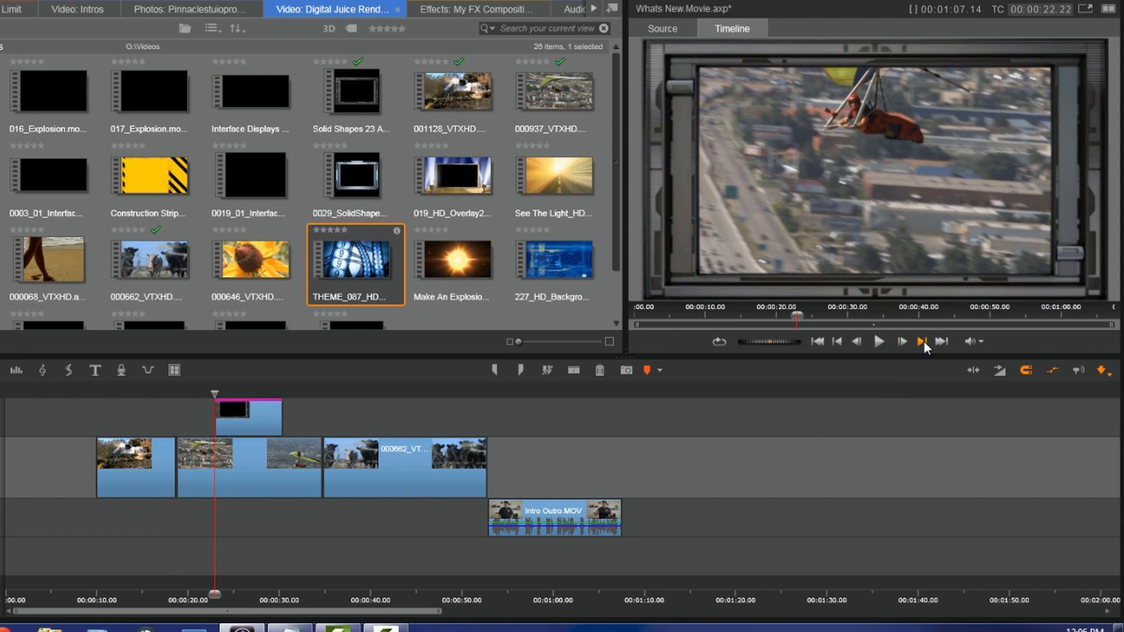
pyautogui.click(923, 342)
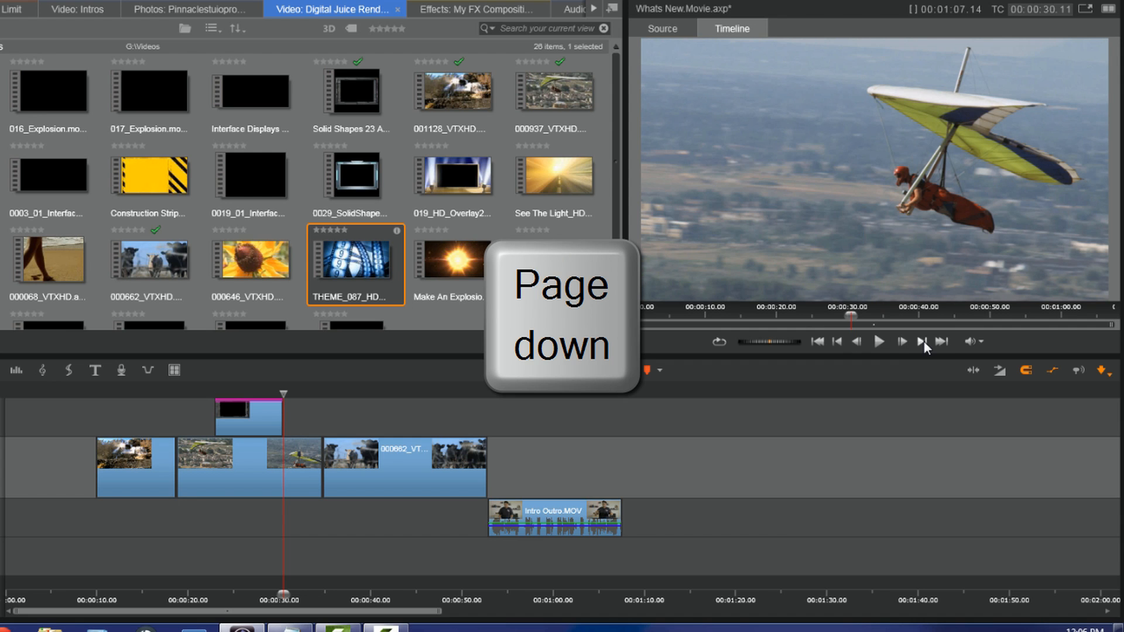
pyautogui.press('pagedown')
pyautogui.press('pagedown')
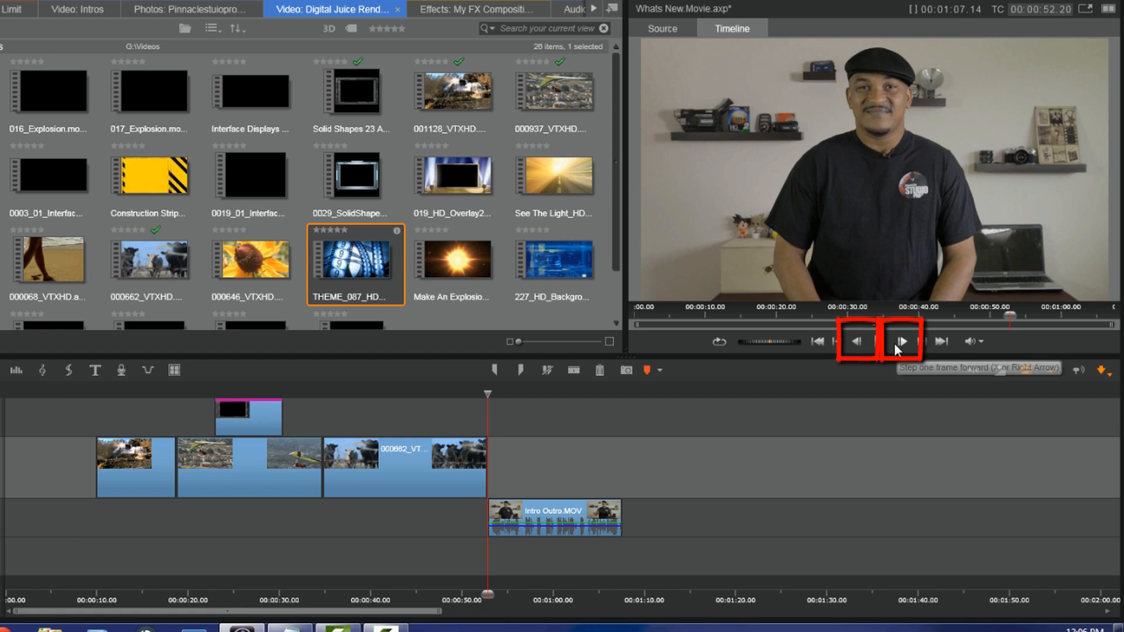
# Step the playhead backward frame by frame from the start of the Intro Outro.MOV clip.
pyautogui.click(855, 345)
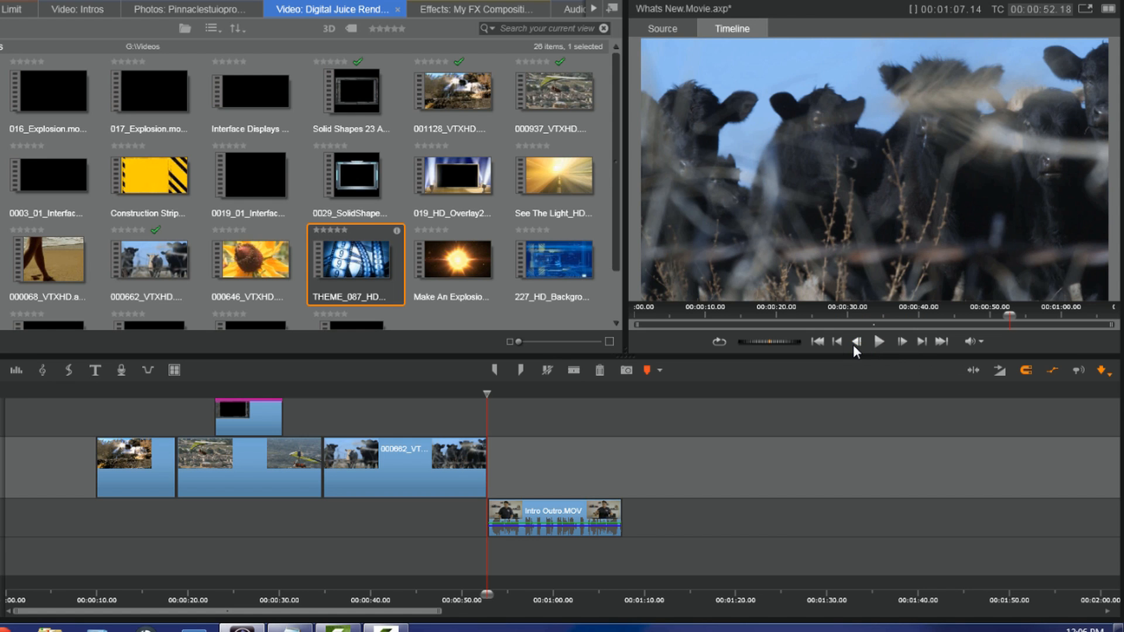
pyautogui.click(854, 342)
pyautogui.click(854, 342)
pyautogui.click(854, 342)
pyautogui.click(855, 342)
pyautogui.click(854, 342)
pyautogui.click(854, 342)
pyautogui.click(855, 343)
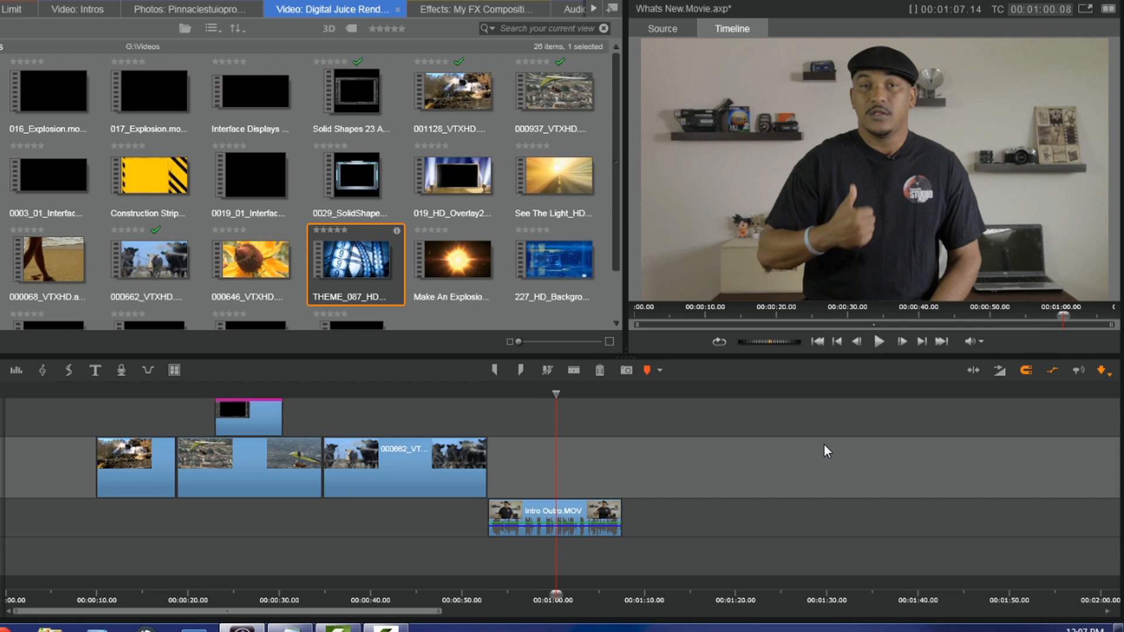
# Scrub the playhead back to 00:00:54.02 and zoom the preview's time ruler in and back out.
pyautogui.scroll(10, 824, 444)
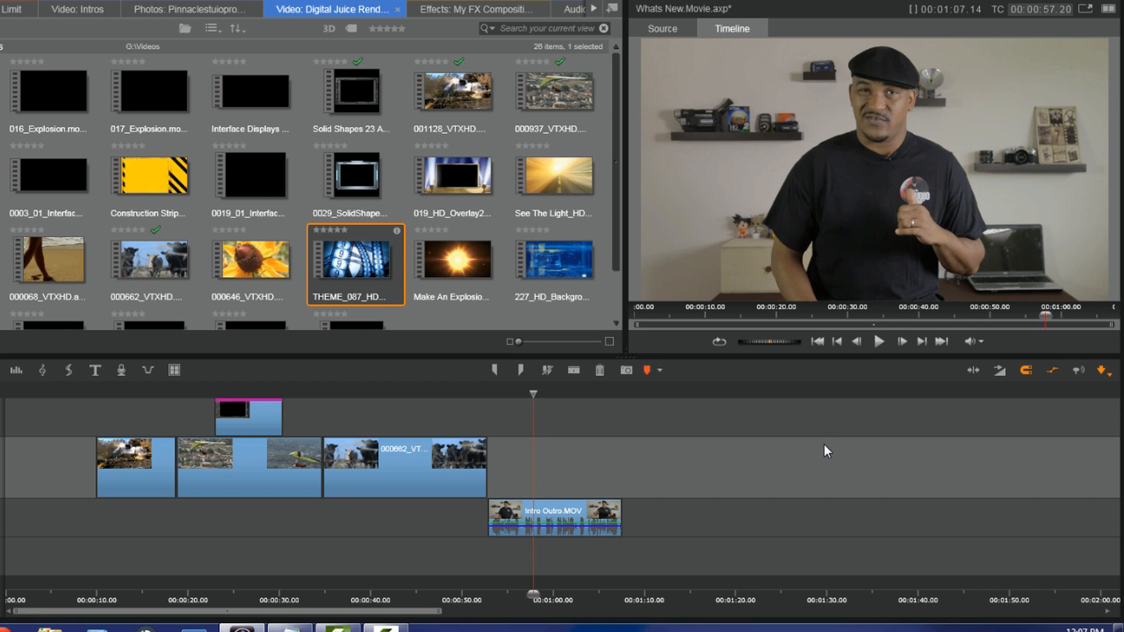
pyautogui.scroll(10, 824, 444)
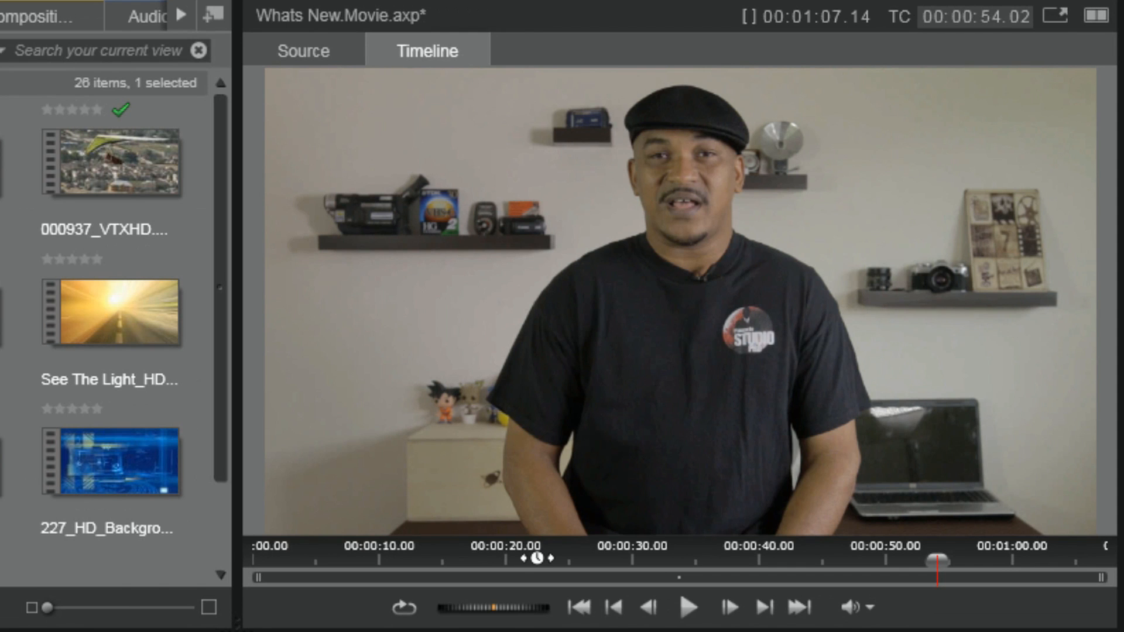
pyautogui.scroll(1, 648, 548)
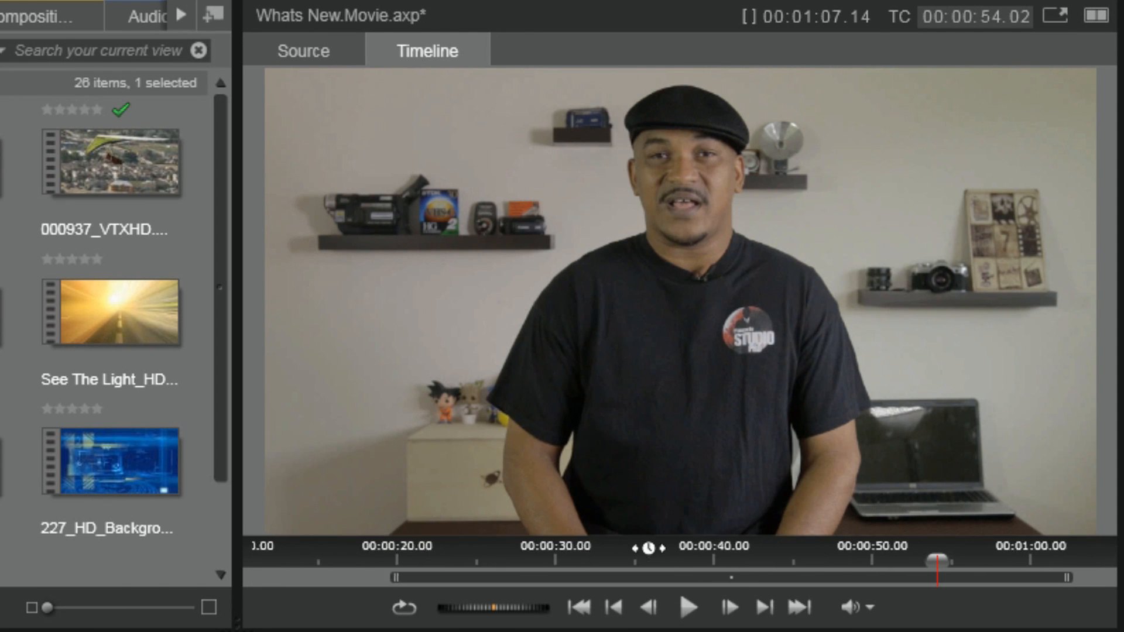
pyautogui.scroll(2, 732, 550)
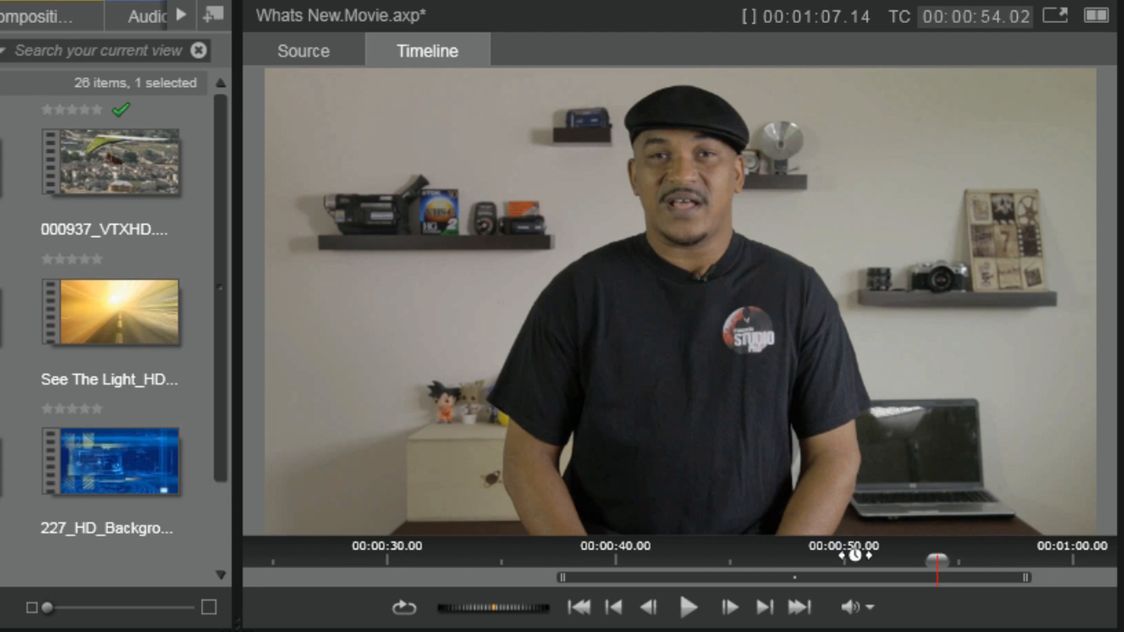
pyautogui.moveTo(854, 555); pyautogui.dragTo(460, 578)
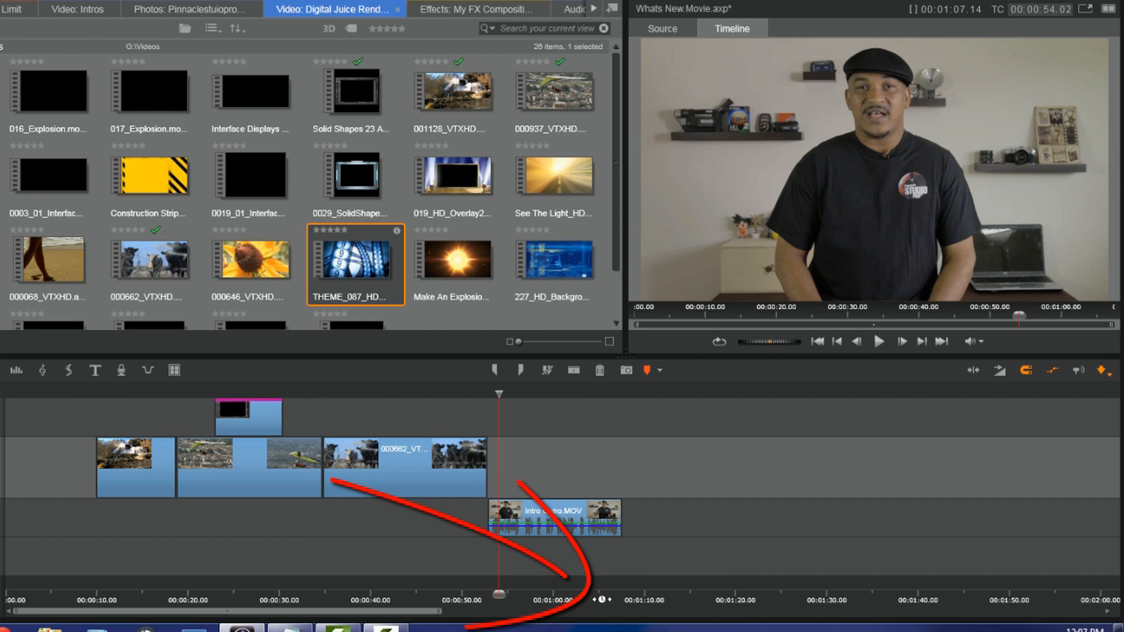
# Zoom the timeline in around the playhead until the Intro Outro.MOV clip fills much of the track's width.
pyautogui.moveTo(610, 597)
pyautogui.mouseDown()
pyautogui.moveTo(1024, 590)
pyautogui.moveTo(625, 609)
pyautogui.mouseUp()
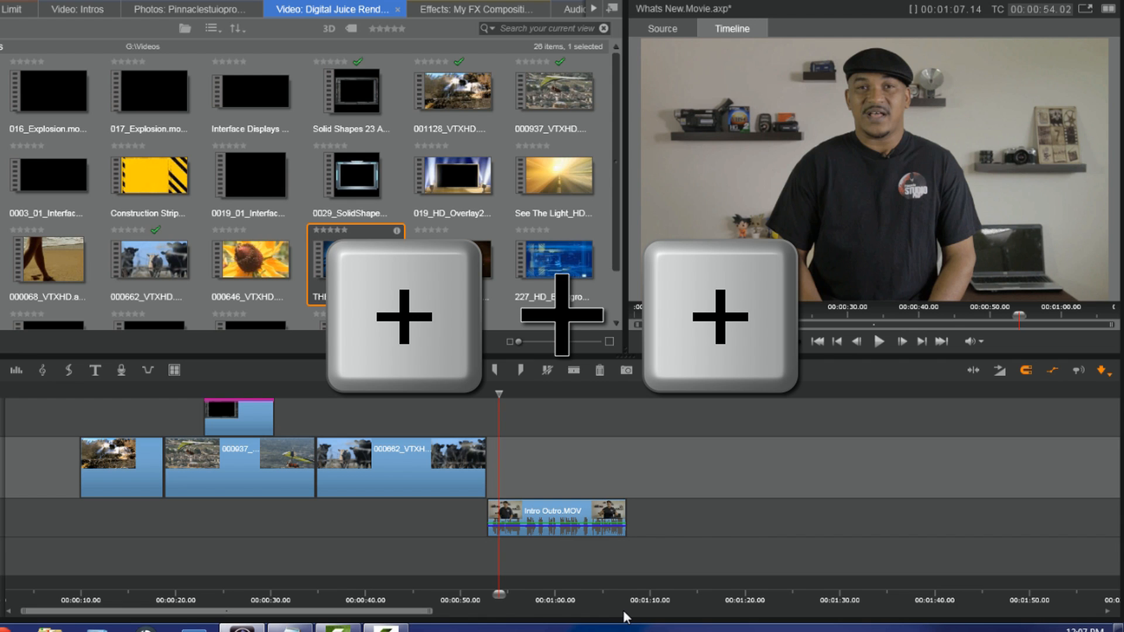
pyautogui.press('+')
pyautogui.press('+')
pyautogui.press('+')
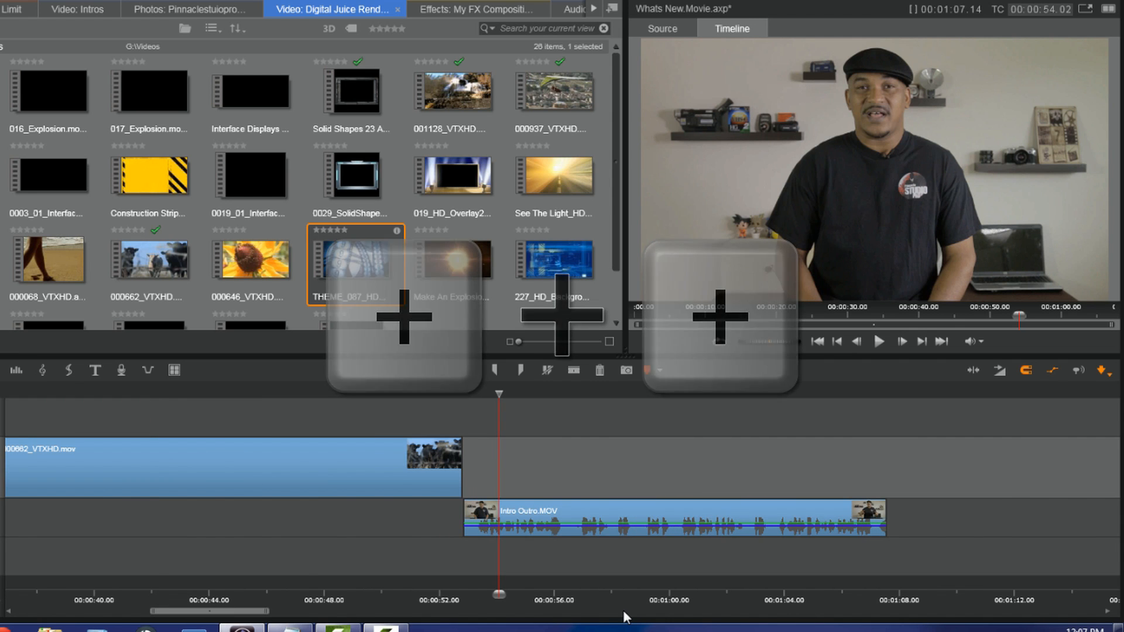
pyautogui.press('+')
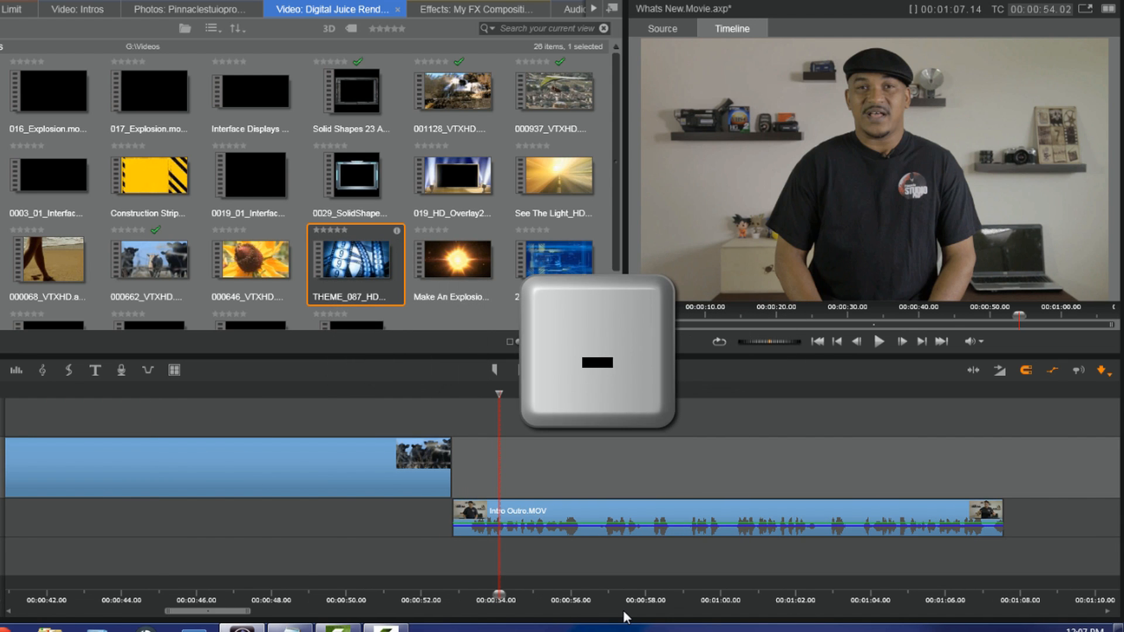
# Zoom the timeline out to the whole movie, in again, and back out until all clips fit.
pyautogui.press('-')
pyautogui.press('-')
pyautogui.press('-')
pyautogui.press('-')
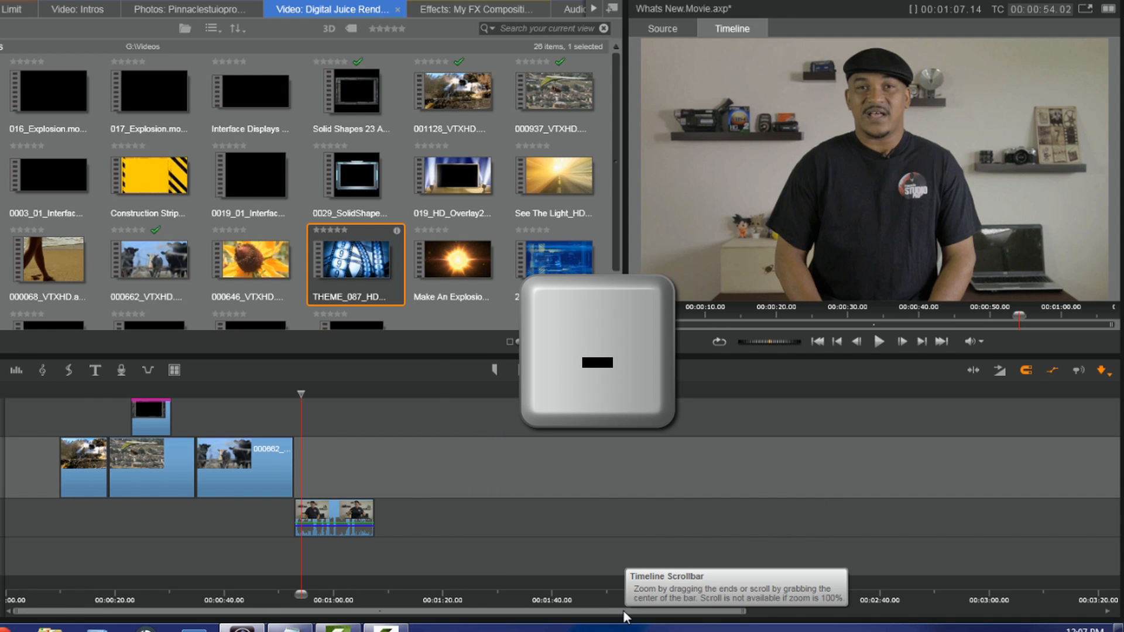
pyautogui.press('+')
pyautogui.press('+')
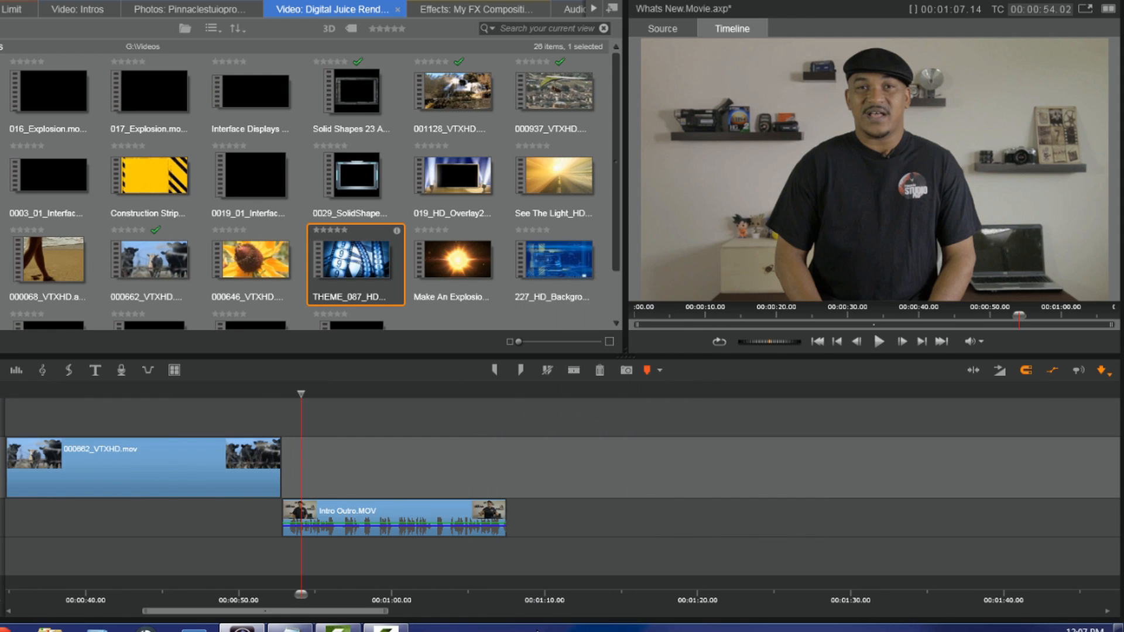
pyautogui.press('-')
pyautogui.moveTo(494, 616); pyautogui.dragTo(355, 622)
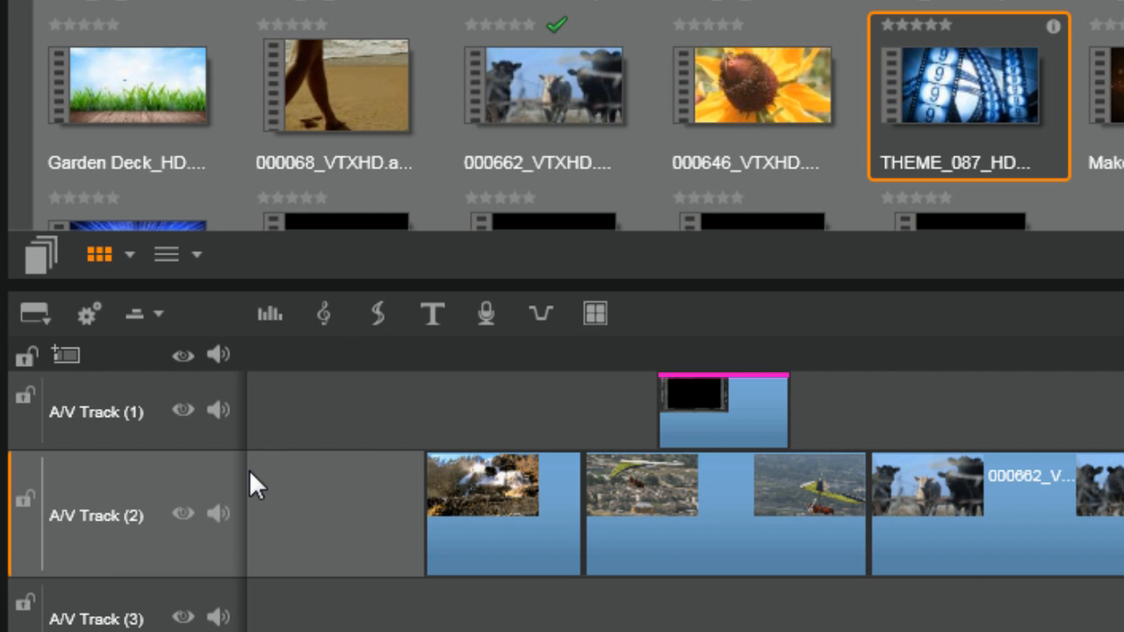
# Examine the toolbar's tool choices, the Timeline Settings and the navigator/storyboard display choices, closing each without changes.
pyautogui.click(35, 308)
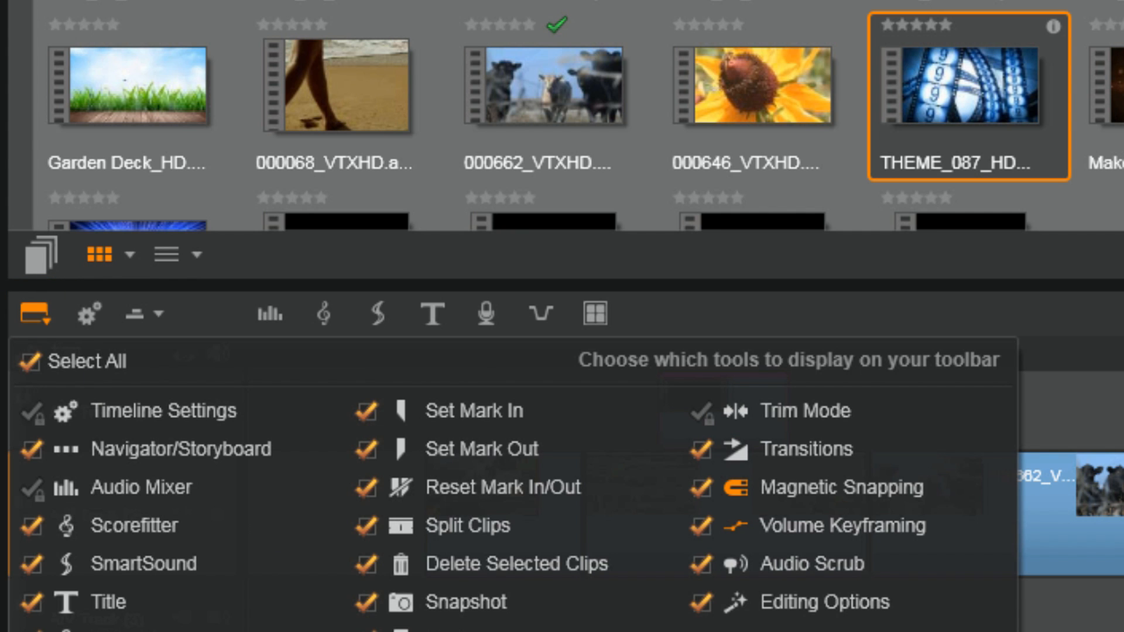
pyautogui.click(56, 310)
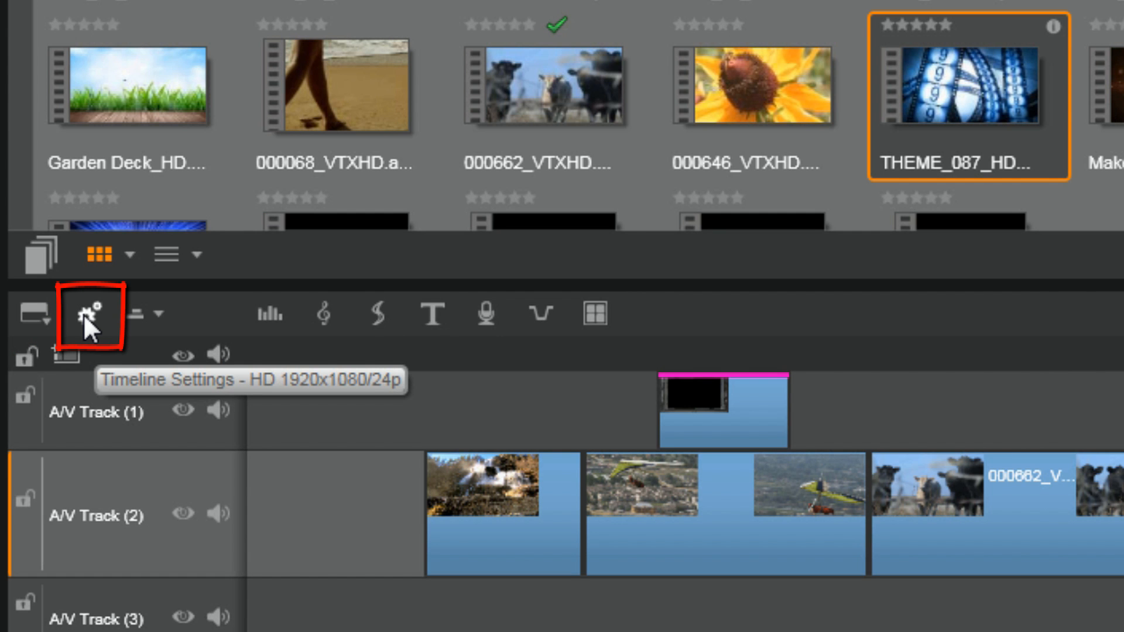
pyautogui.click(83, 313)
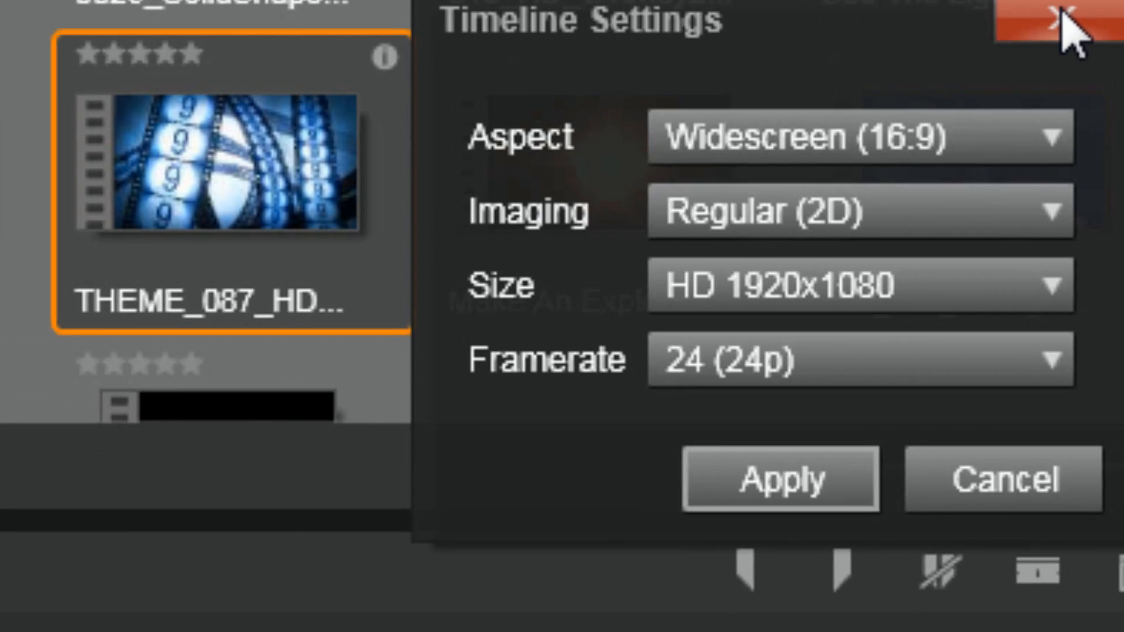
pyautogui.click(885, 37)
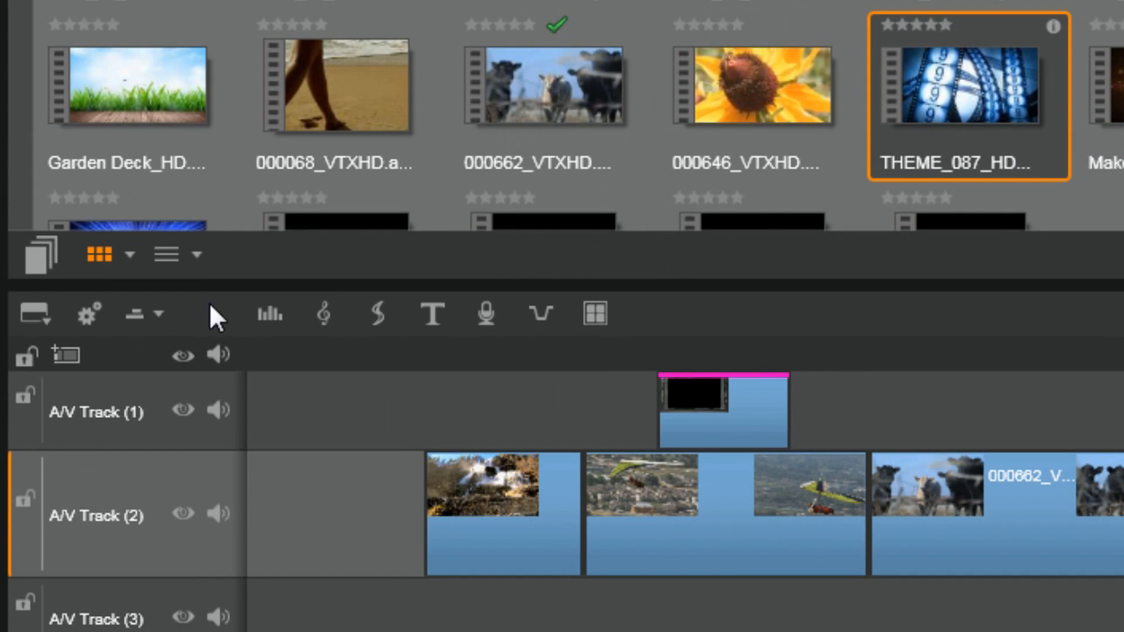
pyautogui.click(159, 314)
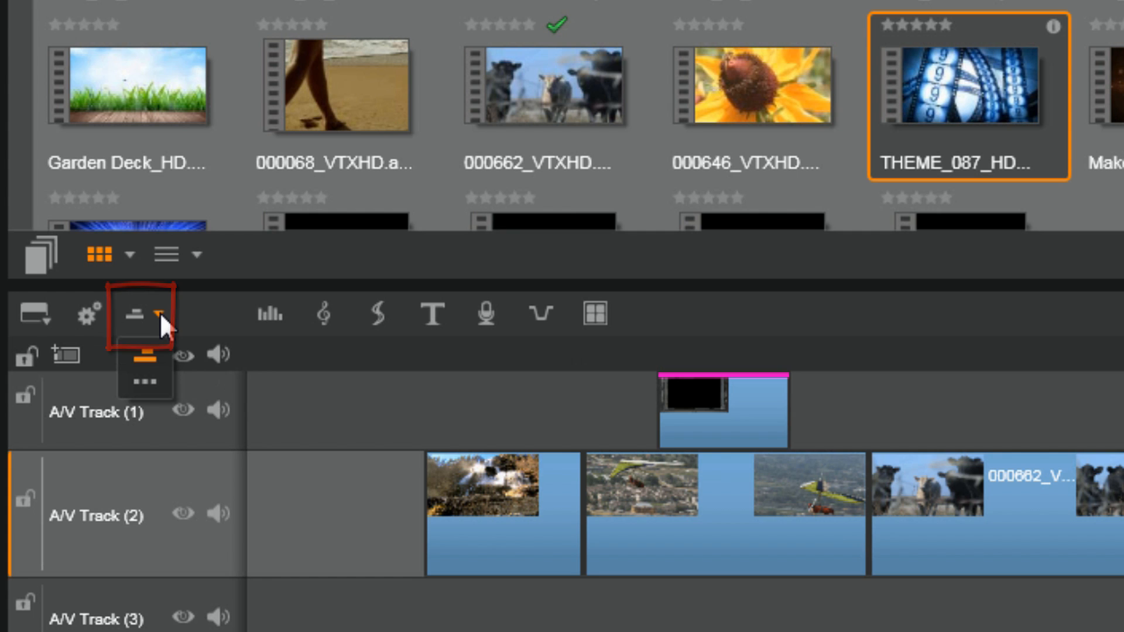
pyautogui.click(150, 355)
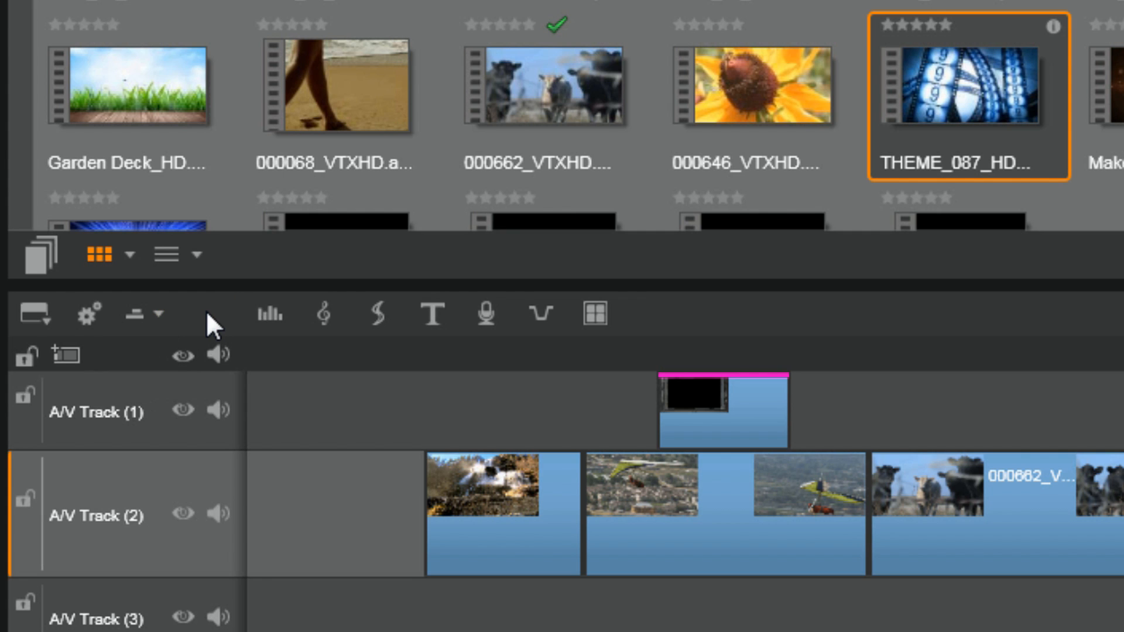
# Show and hide the tracks' Audio Mixer controls, and close the Voice Over Tool without recording.
pyautogui.click(269, 317)
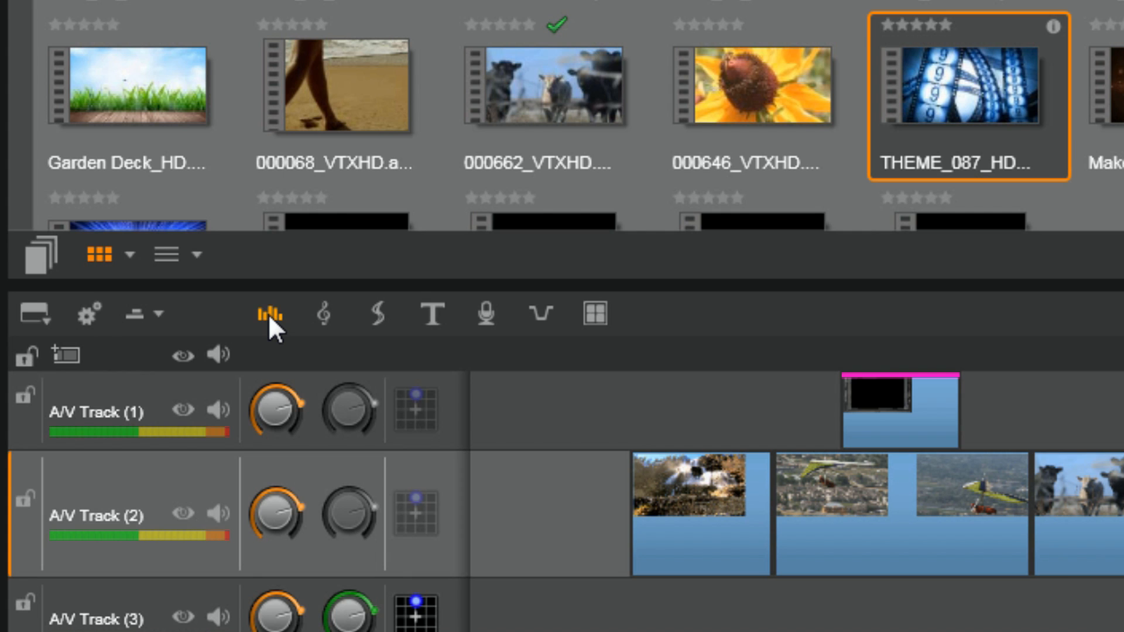
pyautogui.click(269, 314)
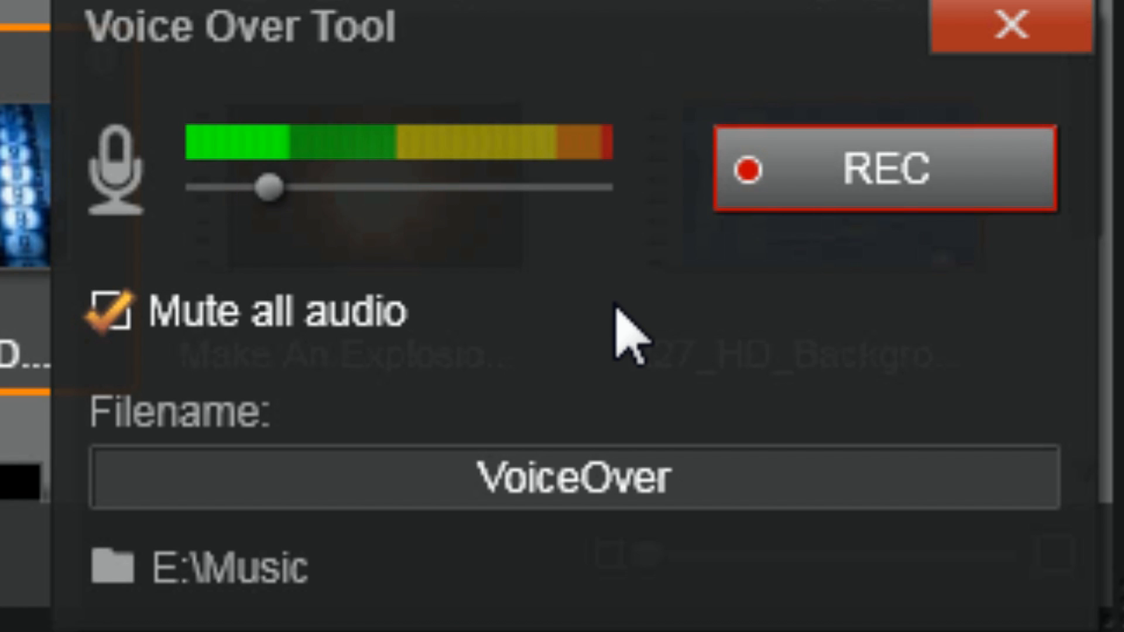
pyautogui.click(1024, 28)
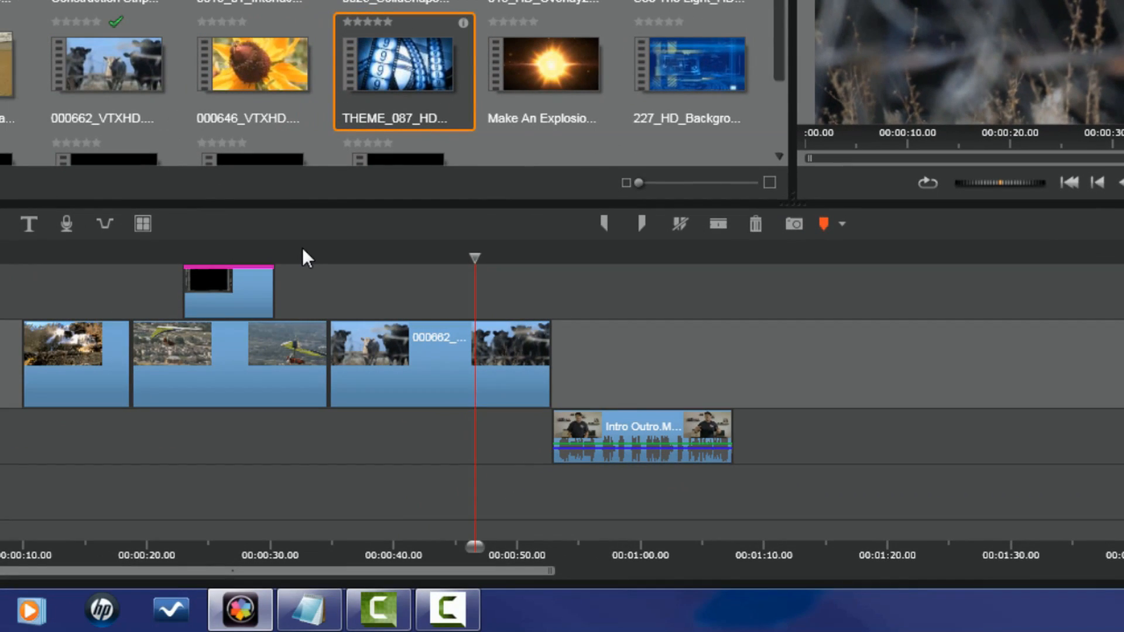
# Mark in at about 00:00:32 and mark out at about 00:00:56 on the timeline, and reset both marks.
pyautogui.click(301, 250)
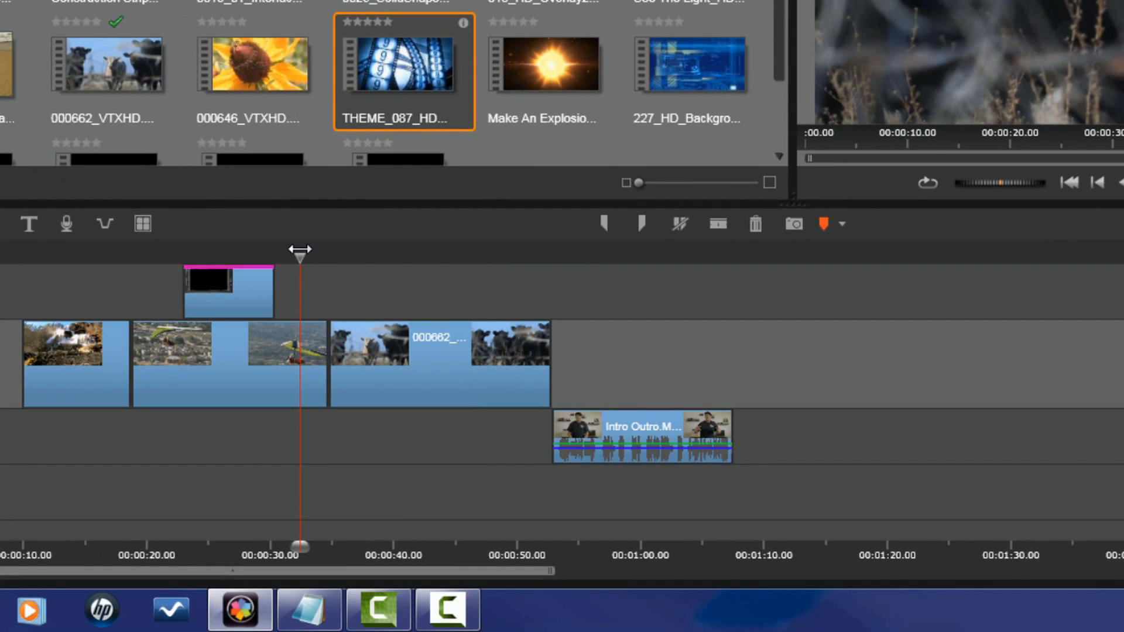
pyautogui.click(604, 224)
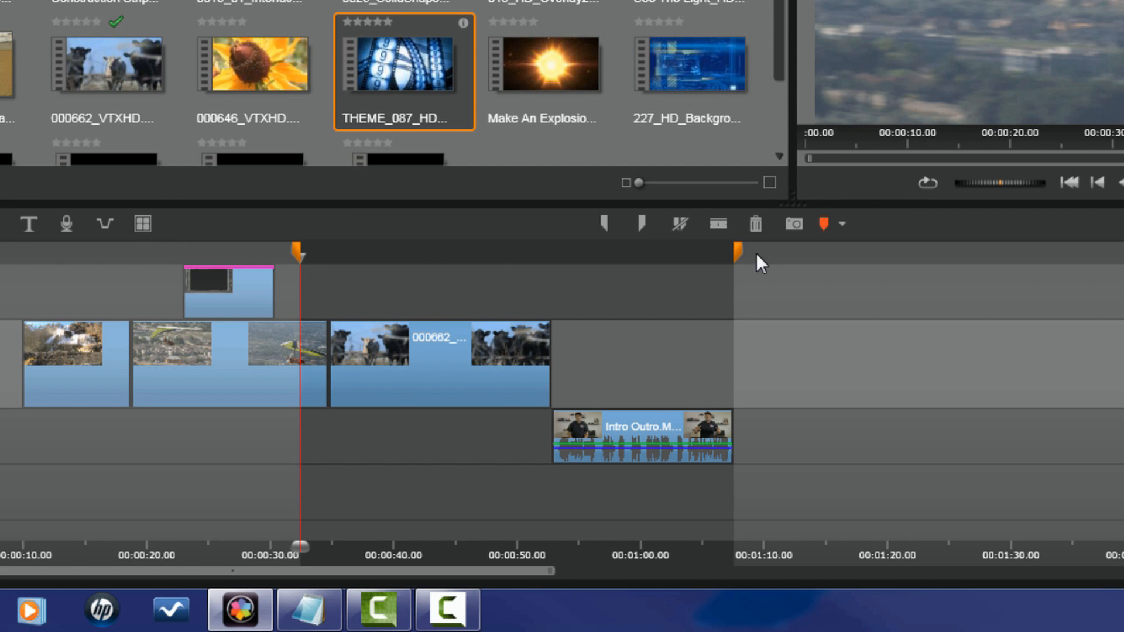
pyautogui.moveTo(737, 248); pyautogui.dragTo(586, 268)
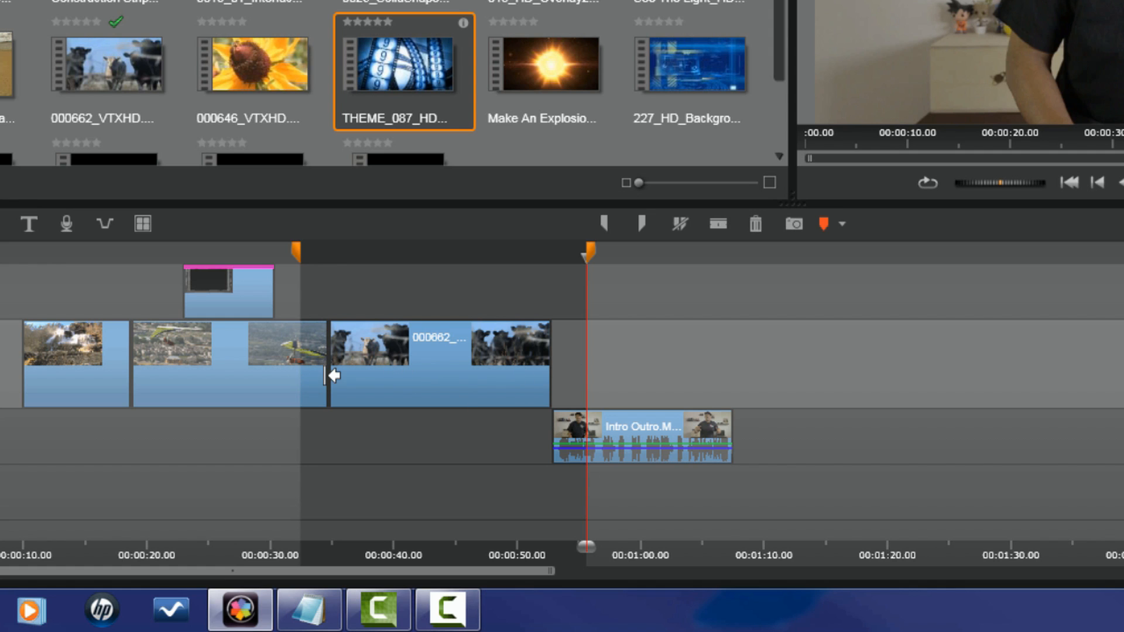
pyautogui.click(680, 221)
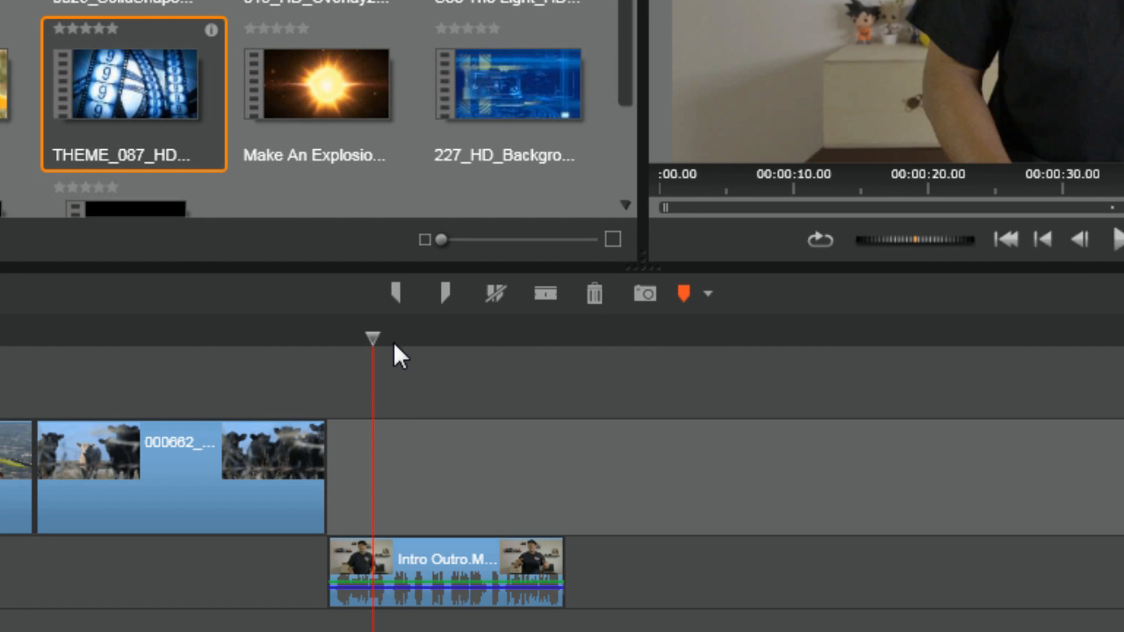
# Split the Intro Outro.MOV clip about two thirds of the way through and delete the piece after the split.
pyautogui.moveTo(379, 338); pyautogui.dragTo(498, 339)
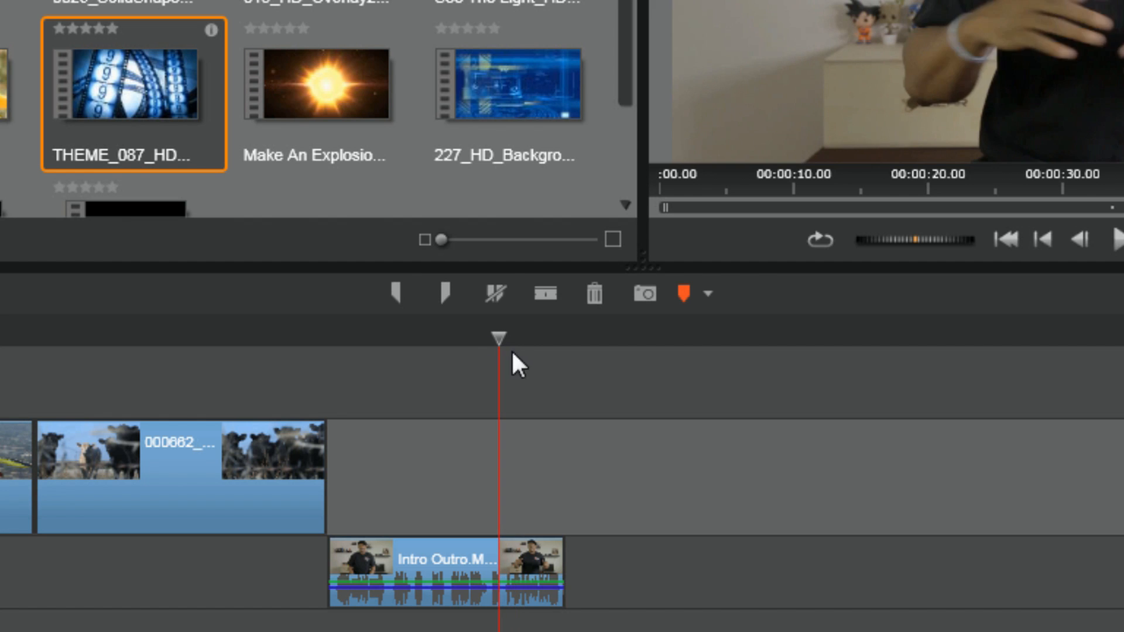
pyautogui.click(542, 296)
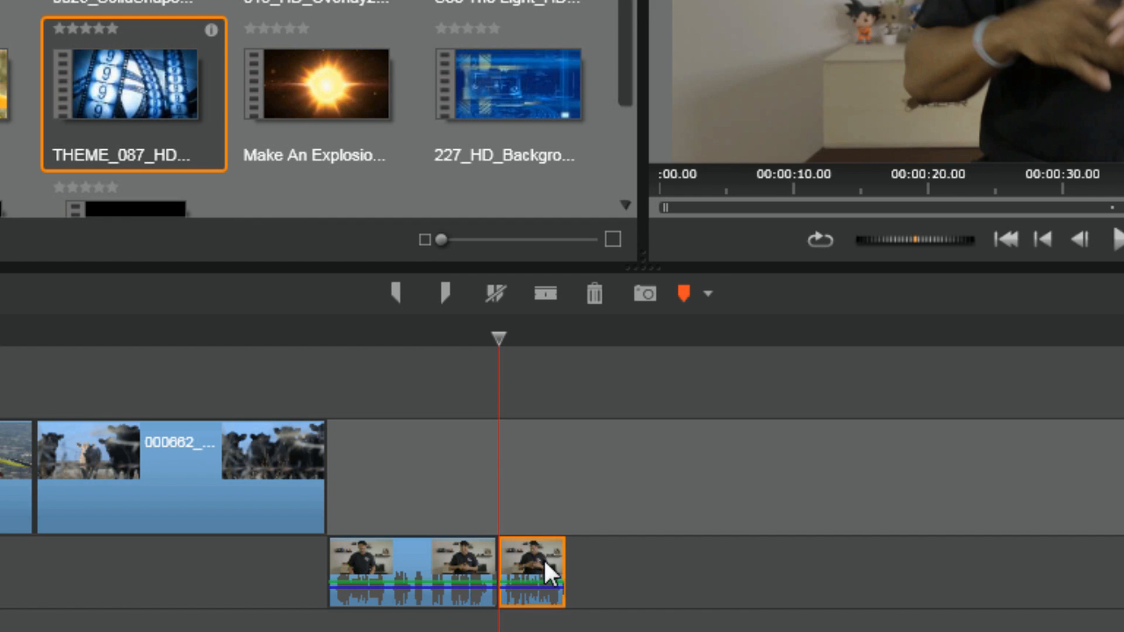
pyautogui.click(590, 288)
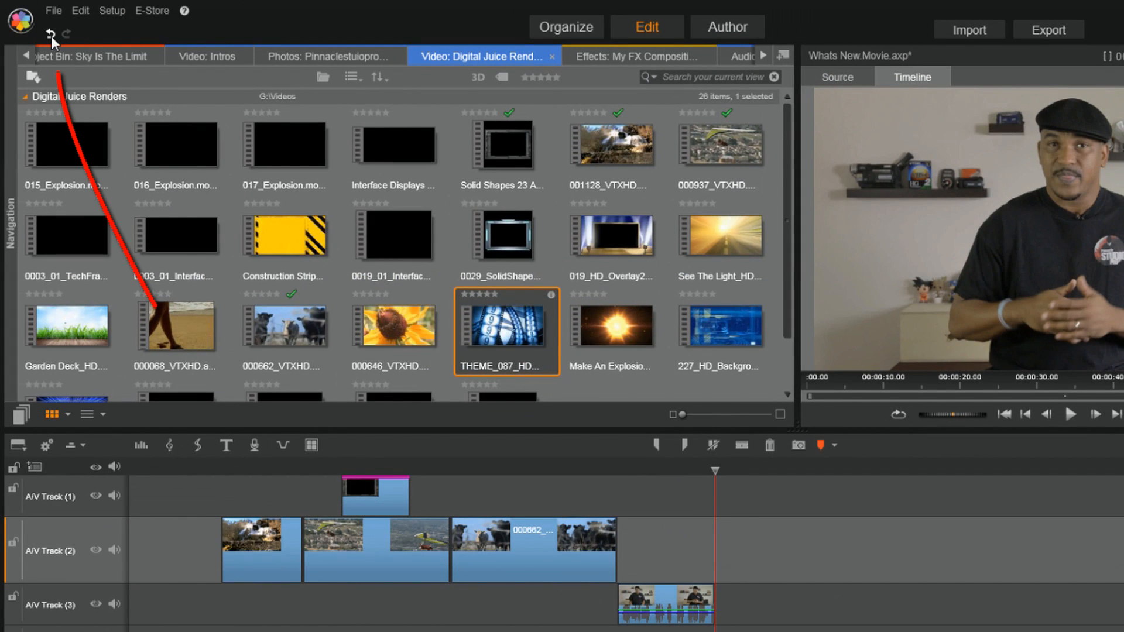
# Undo the deletion and the split, and redo the edit so the clip's tail piece is removed again.
pyautogui.click(51, 37)
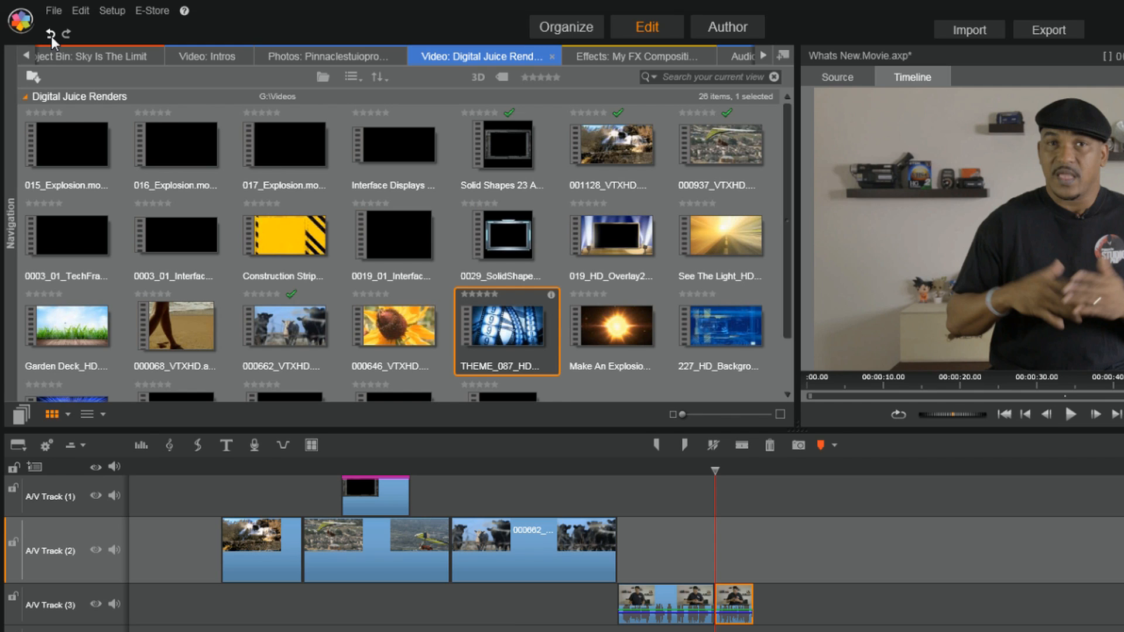
pyautogui.click(51, 37)
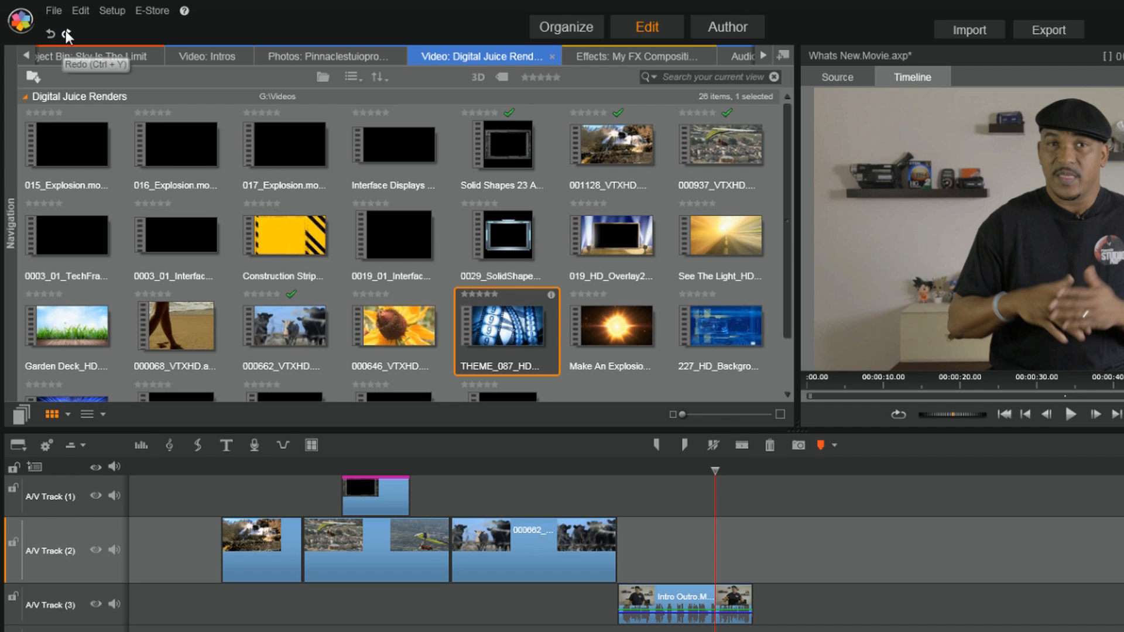
pyautogui.click(65, 33)
pyautogui.press('Delete')
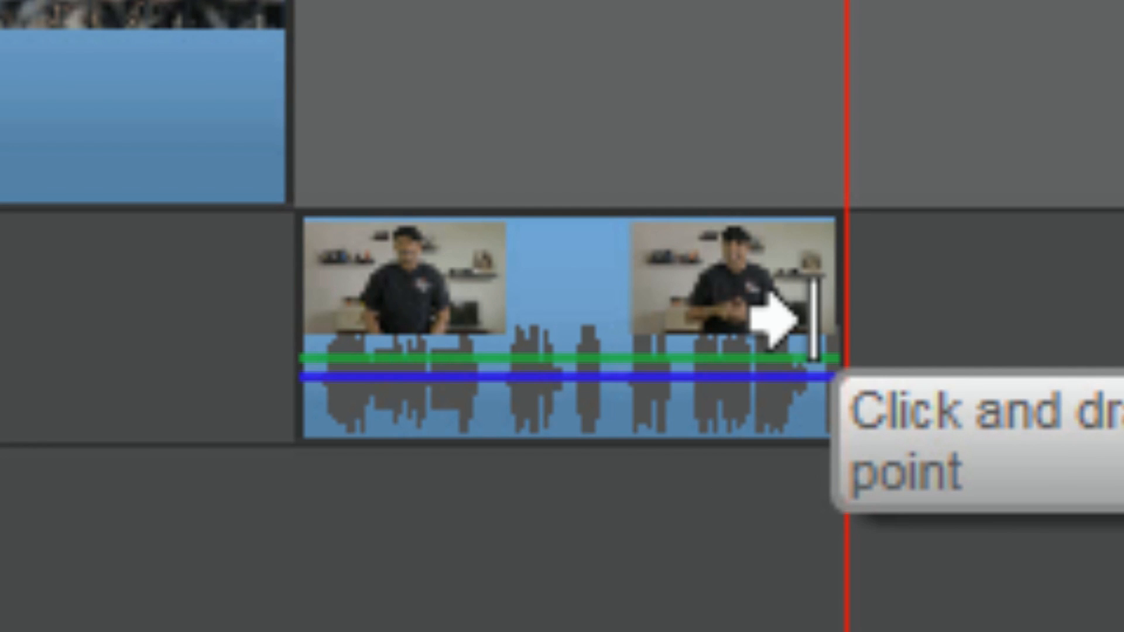
# Trim the end of the Intro Outro.MOV clip out to about 00:01:08, and enter and leave trim mode.
pyautogui.click(814, 319)
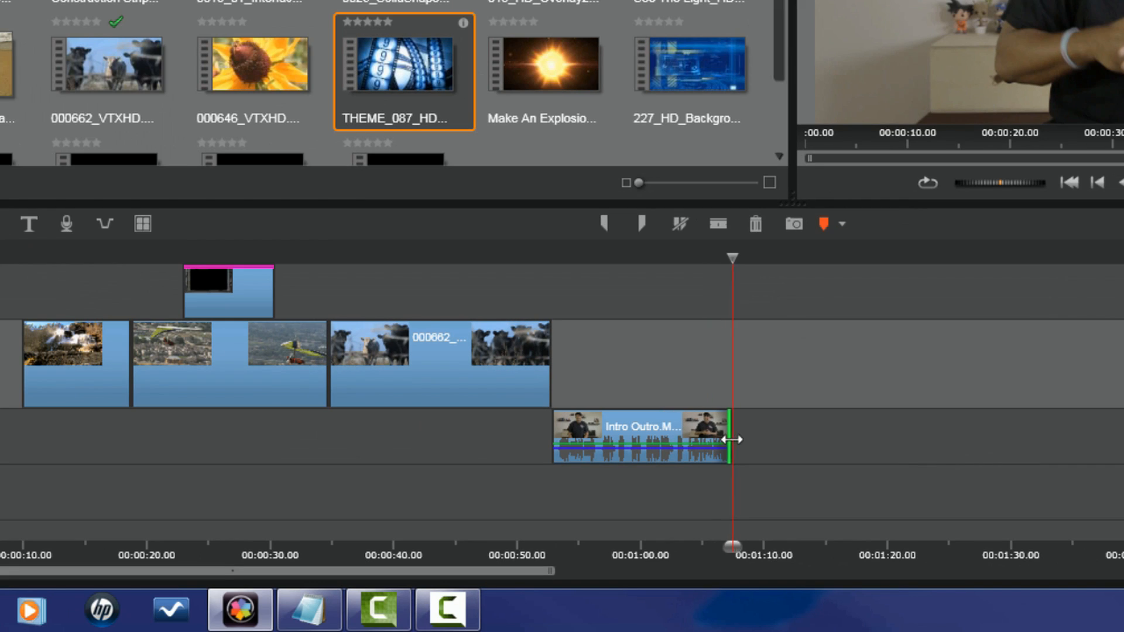
pyautogui.moveTo(732, 439)
pyautogui.mouseDown()
pyautogui.moveTo(794, 457)
pyautogui.moveTo(763, 465)
pyautogui.moveTo(836, 464)
pyautogui.moveTo(648, 474)
pyautogui.moveTo(856, 456)
pyautogui.moveTo(732, 454)
pyautogui.mouseUp()
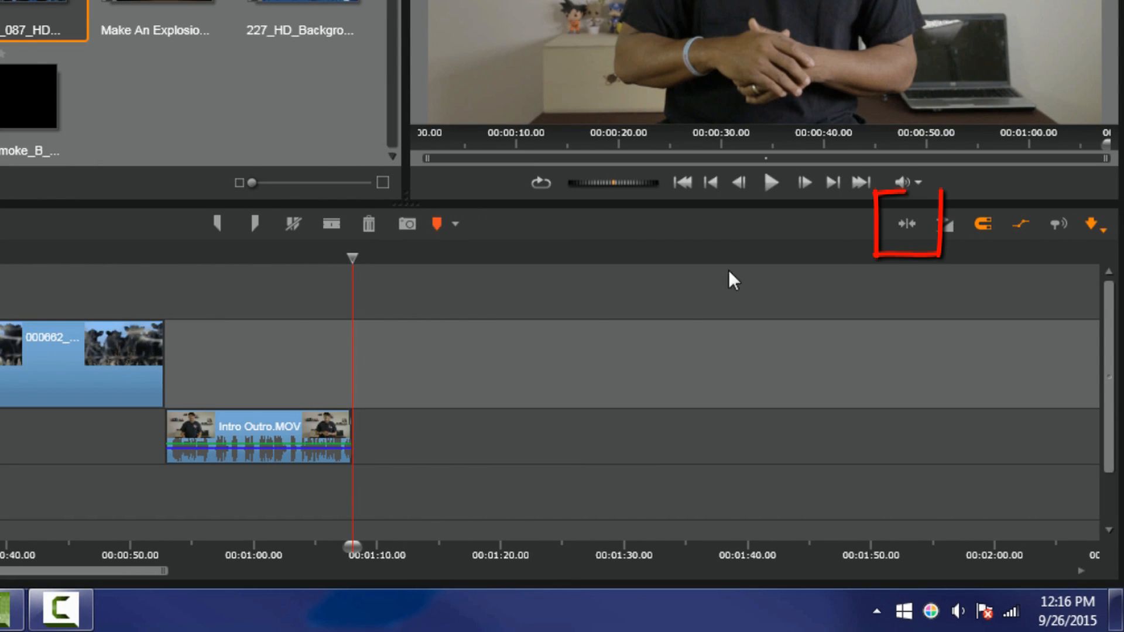
pyautogui.click(907, 225)
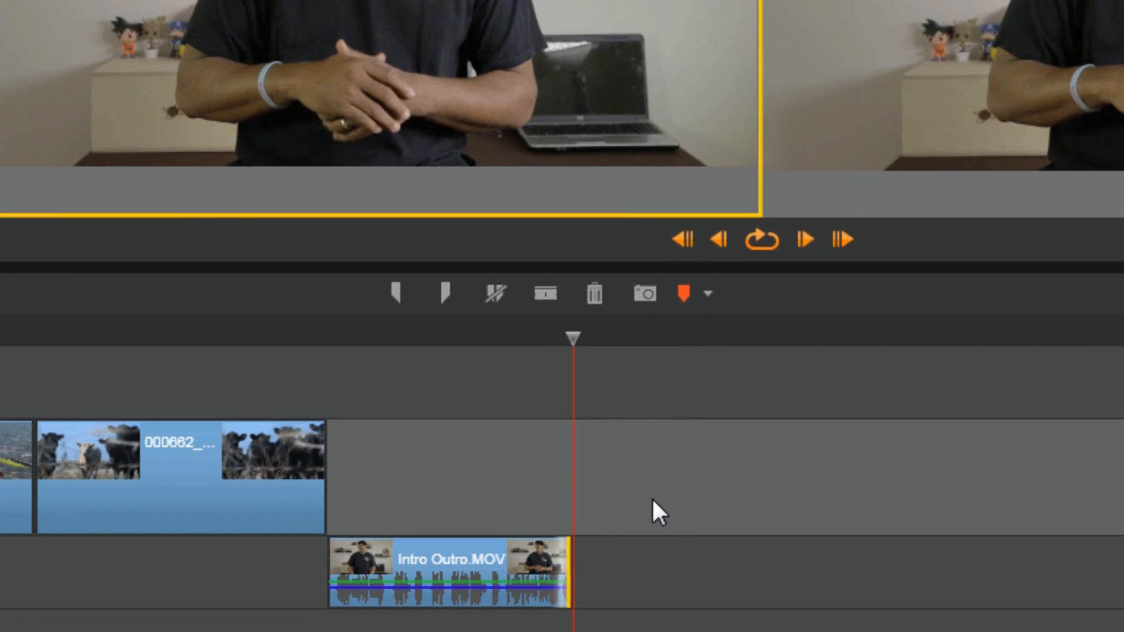
pyautogui.click(653, 500)
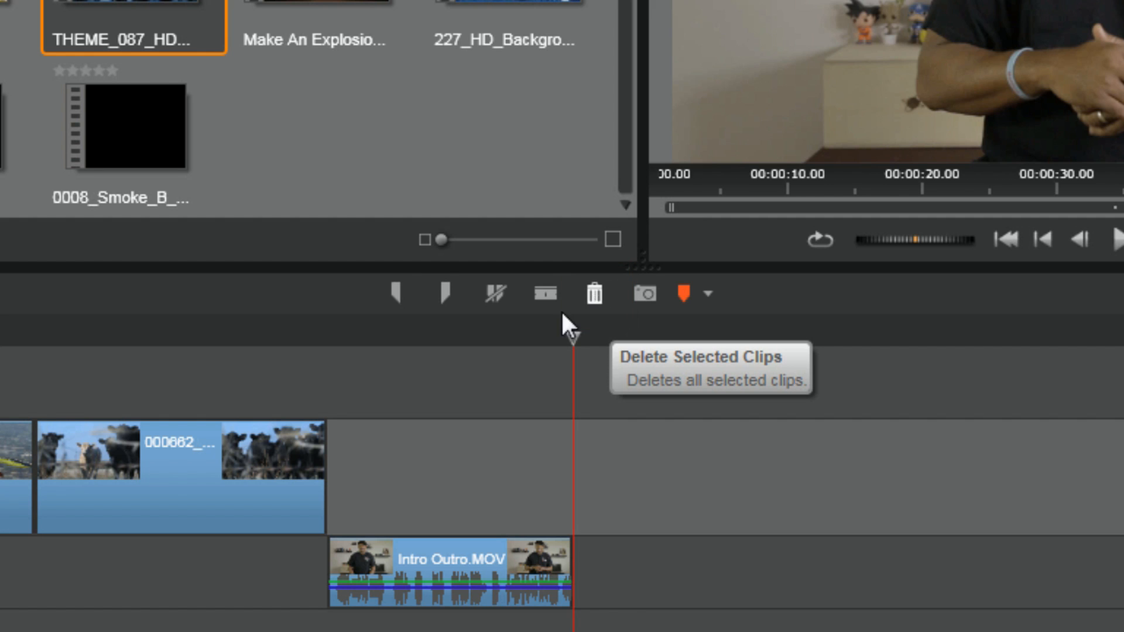
# Delete the 000662 cow clip from A/V Track (2), and undo the deletion.
pyautogui.click(203, 452)
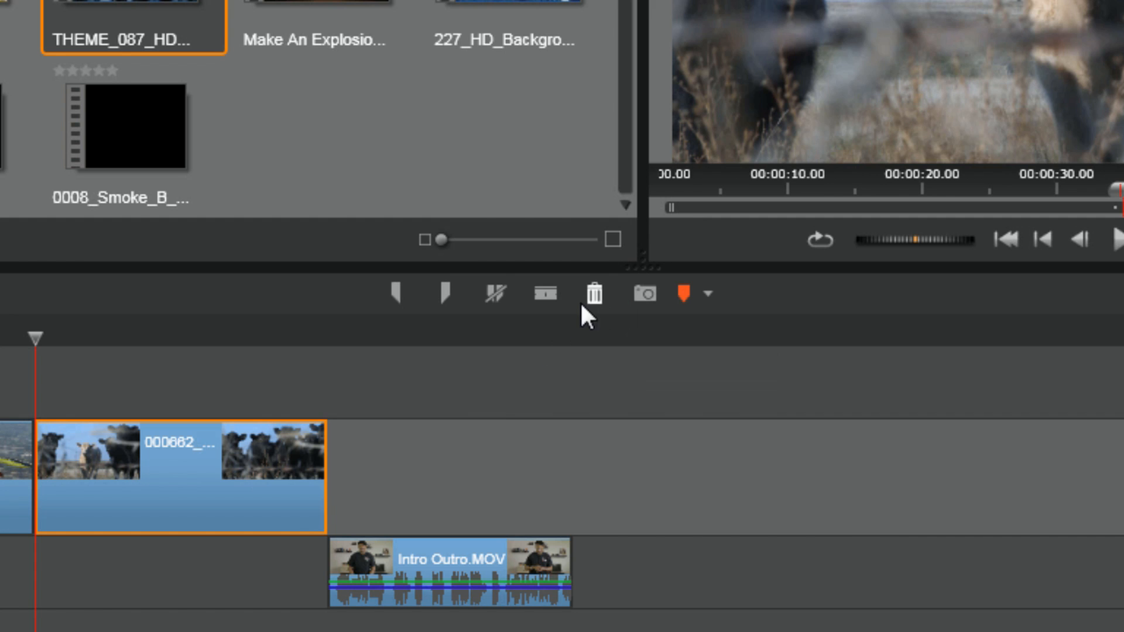
pyautogui.click(593, 293)
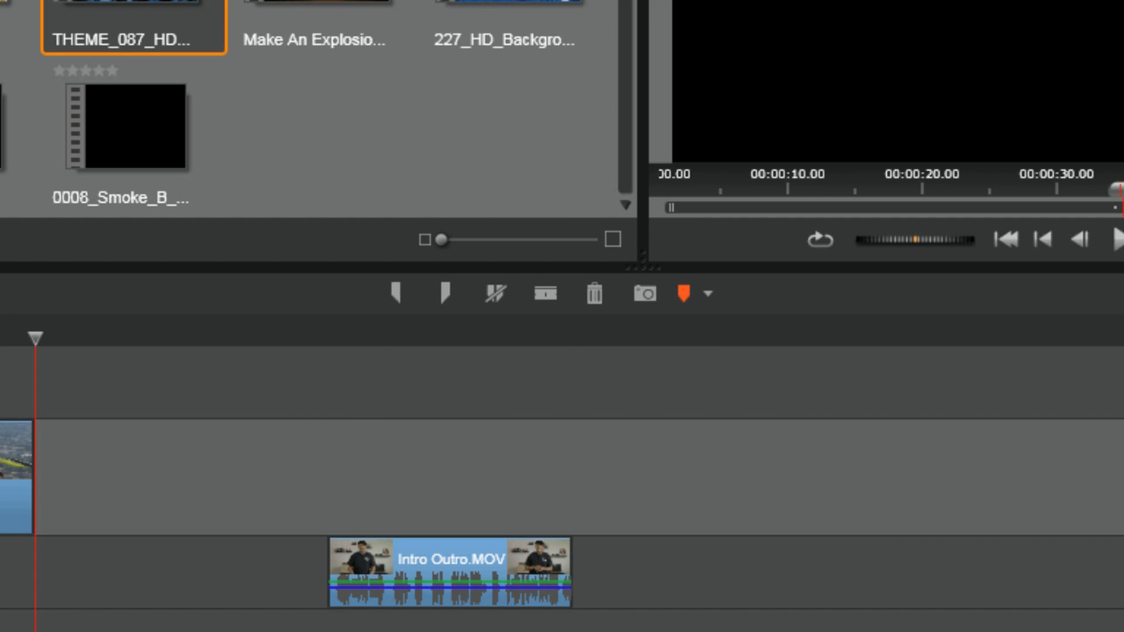
pyautogui.hotkey('ctrl', 'z')
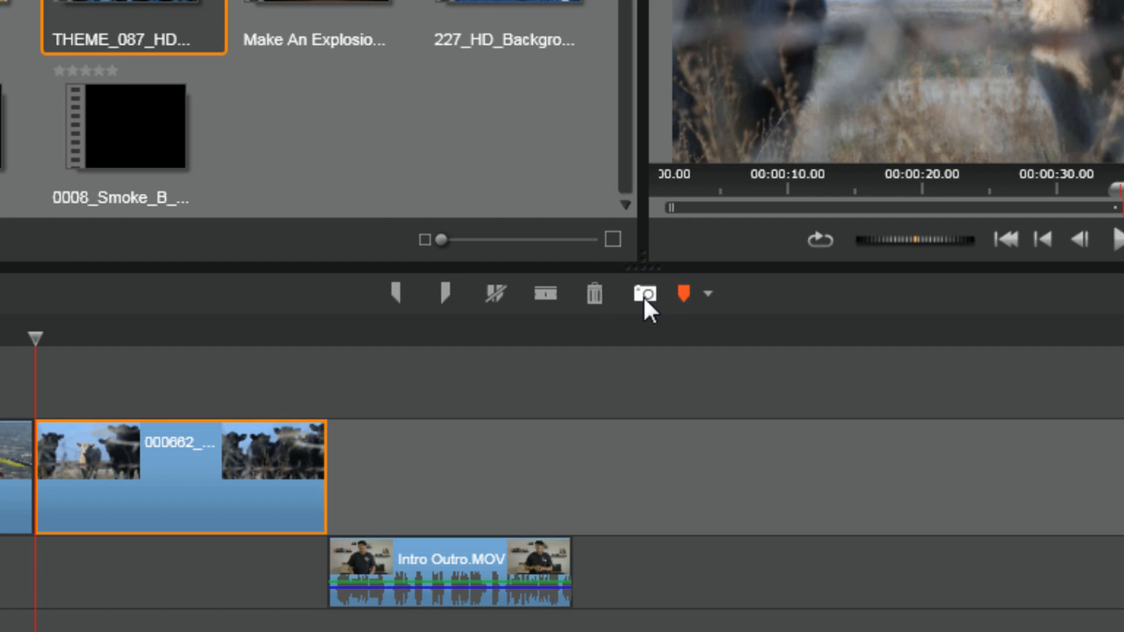
# Take a snapshot midway through the 000662 cow clip and place the image on A/V Track (1) above Intro Outro.MOV.
pyautogui.click(180, 333)
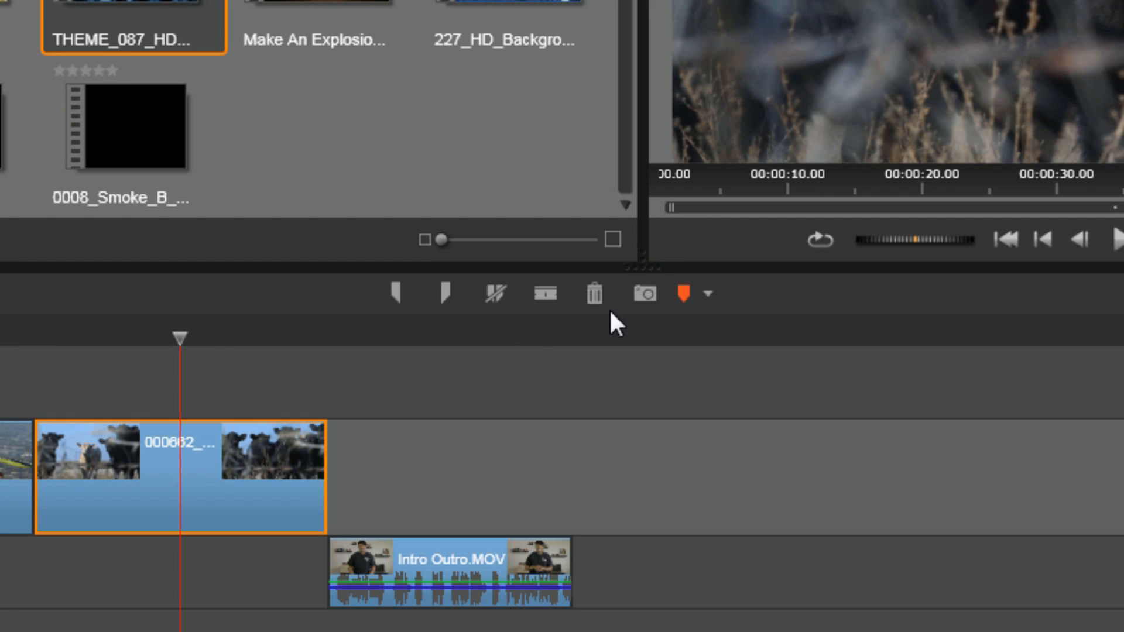
pyautogui.click(646, 292)
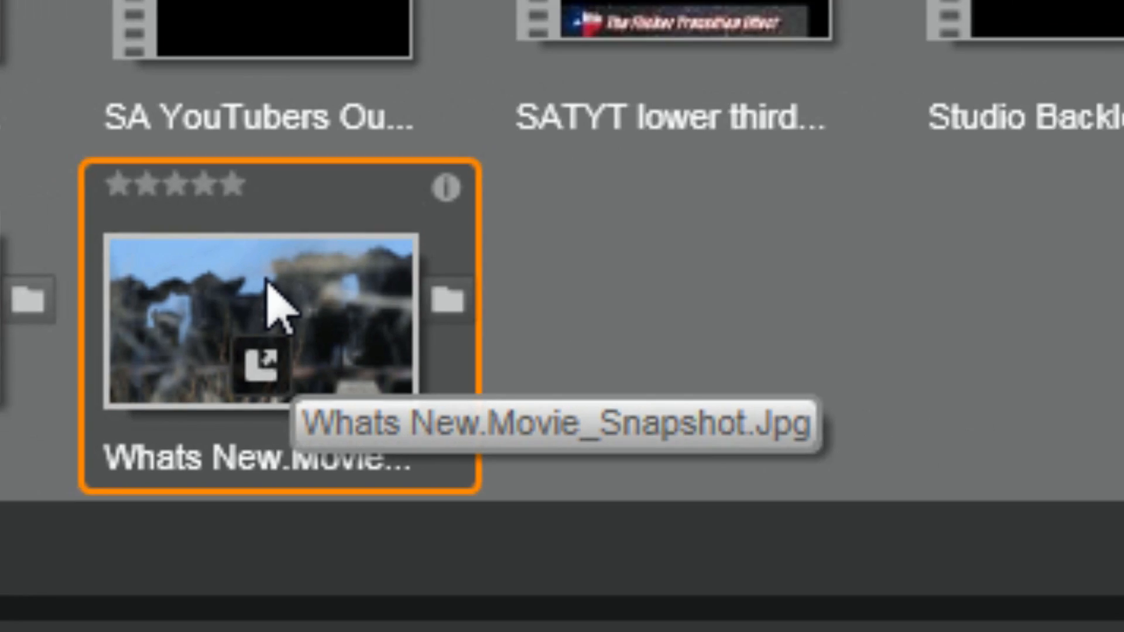
pyautogui.moveTo(381, 307); pyautogui.dragTo(386, 495)
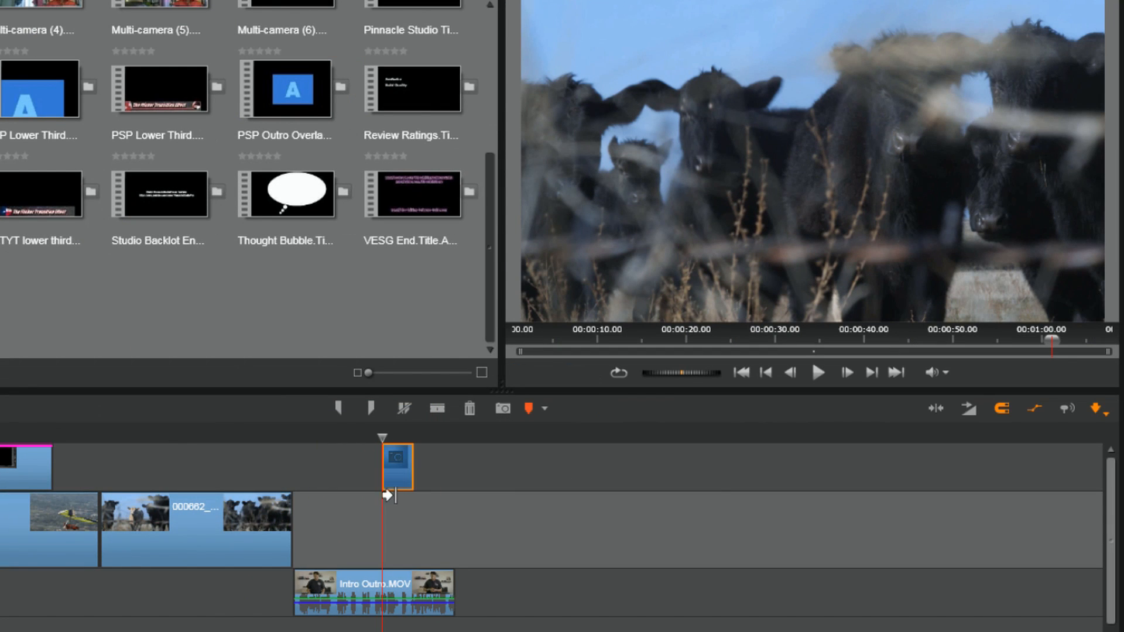
# Delete the cow snapshot clip from A/V Track (1).
pyautogui.moveTo(385, 440)
pyautogui.mouseDown()
pyautogui.moveTo(404, 442)
pyautogui.moveTo(374, 454)
pyautogui.mouseUp()
pyautogui.click(394, 472)
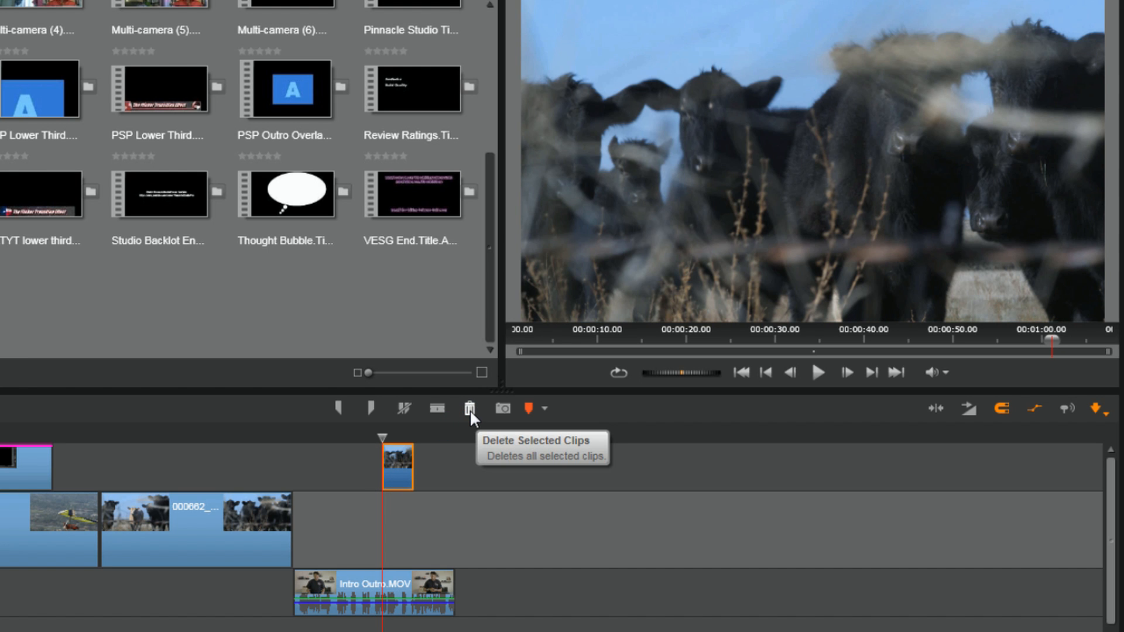
pyautogui.click(470, 409)
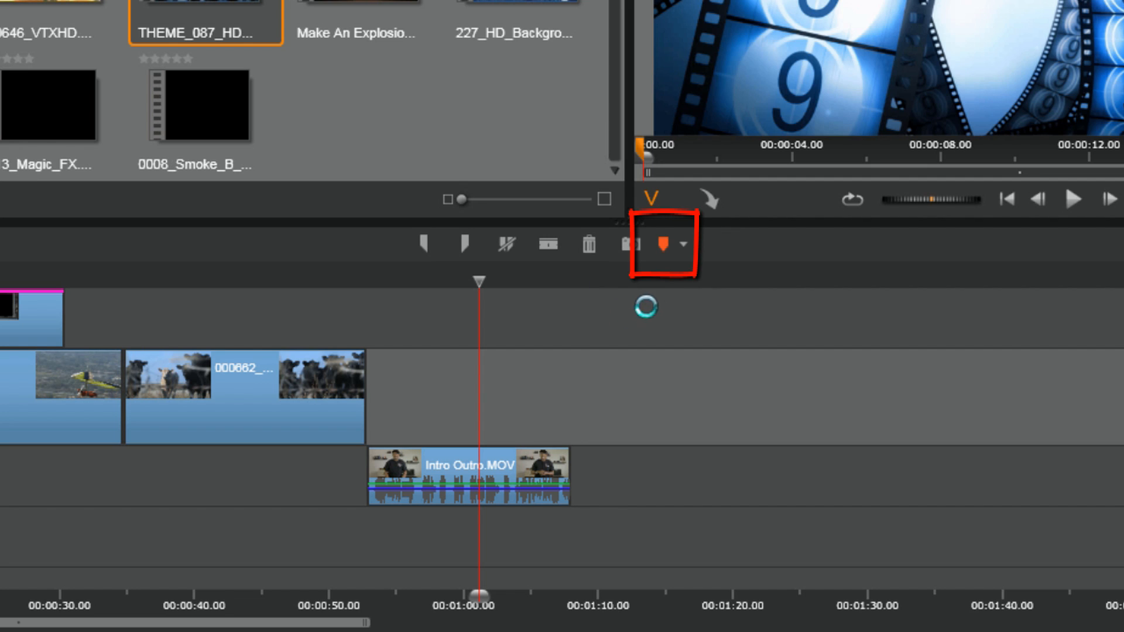
# Add a timeline marker at about 00:01:01 and move the Intro Outro.MOV clip so that it starts at the marker.
pyautogui.click(662, 244)
pyautogui.moveTo(448, 459); pyautogui.dragTo(547, 469)
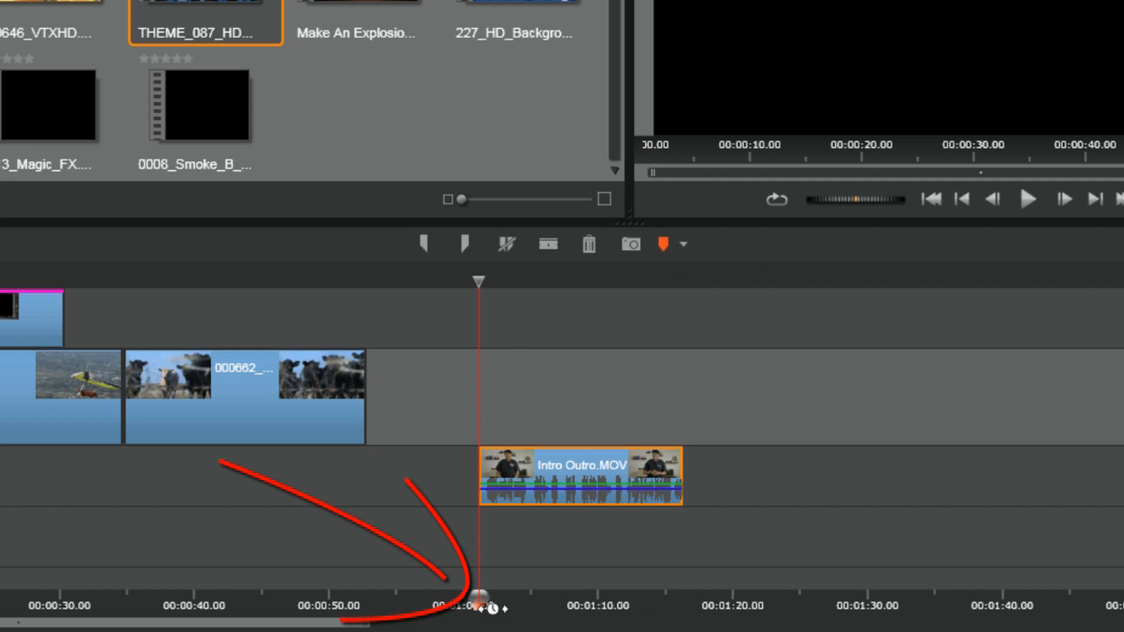
pyautogui.moveTo(609, 460); pyautogui.dragTo(585, 469)
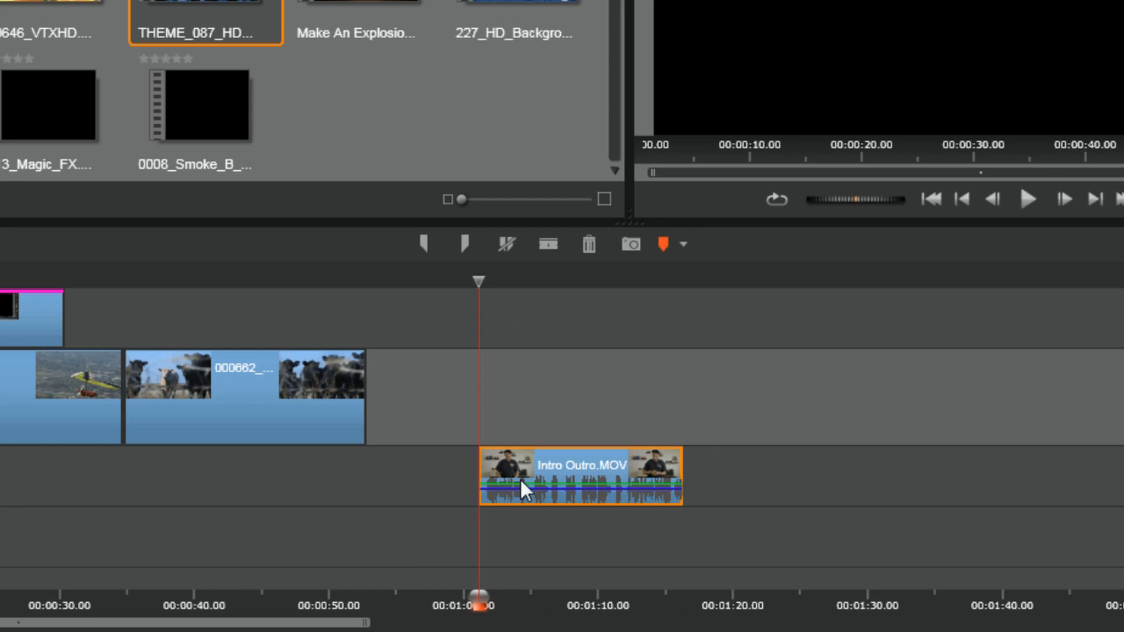
# Move the Intro Outro.MOV clip back to the end of the cow clip and remove the timeline marker.
pyautogui.moveTo(585, 459); pyautogui.dragTo(494, 519)
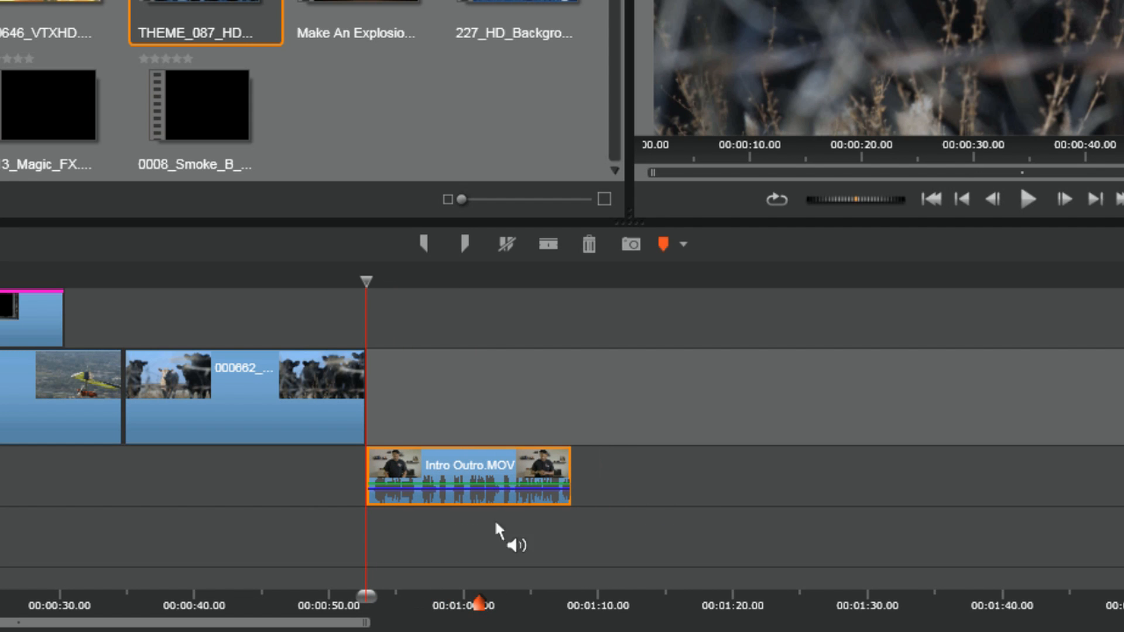
pyautogui.click(477, 606)
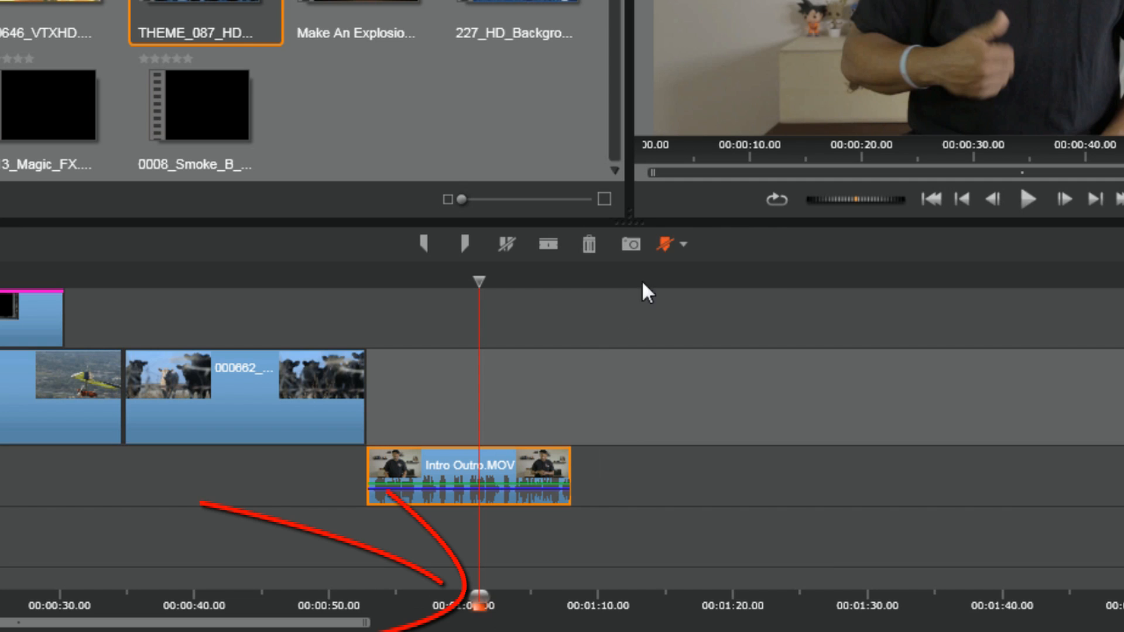
pyautogui.click(665, 250)
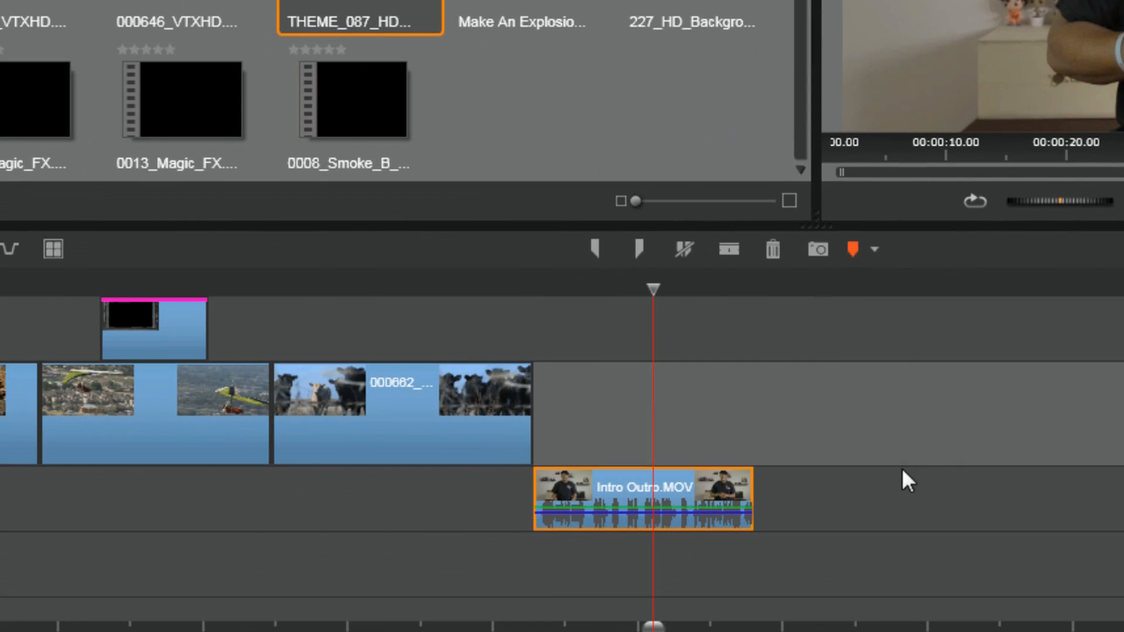
# Place the Intro Outro.MOV clip on A/V Track (2) and add two keyframes to its green volume line.
pyautogui.moveTo(409, 389)
pyautogui.mouseDown()
pyautogui.moveTo(527, 389)
pyautogui.moveTo(424, 381)
pyautogui.mouseUp()
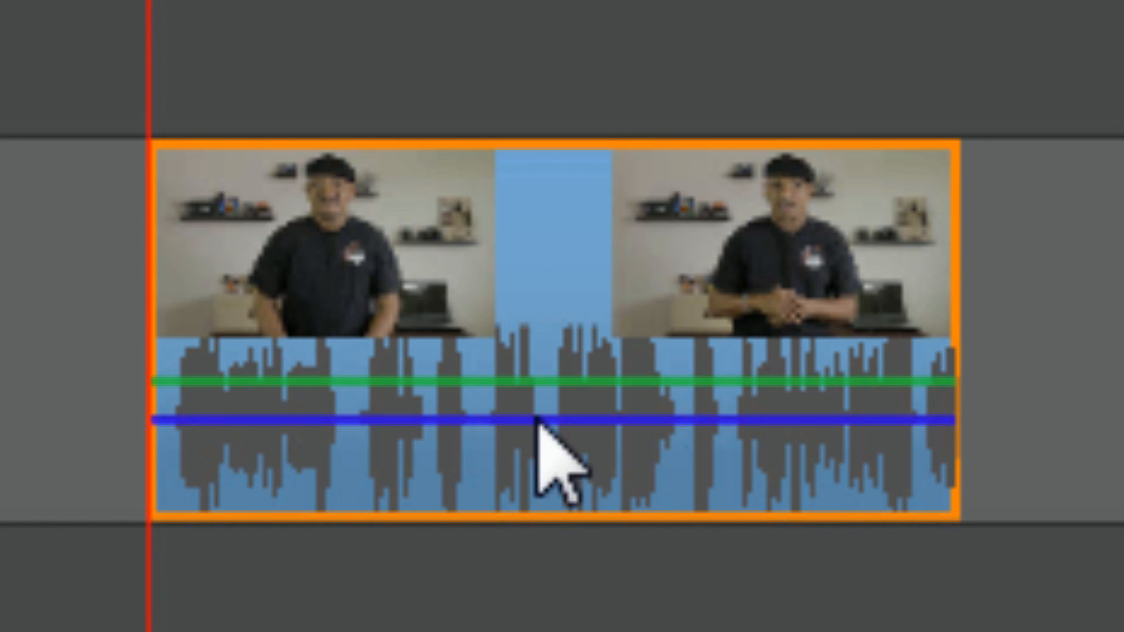
pyautogui.click(579, 381)
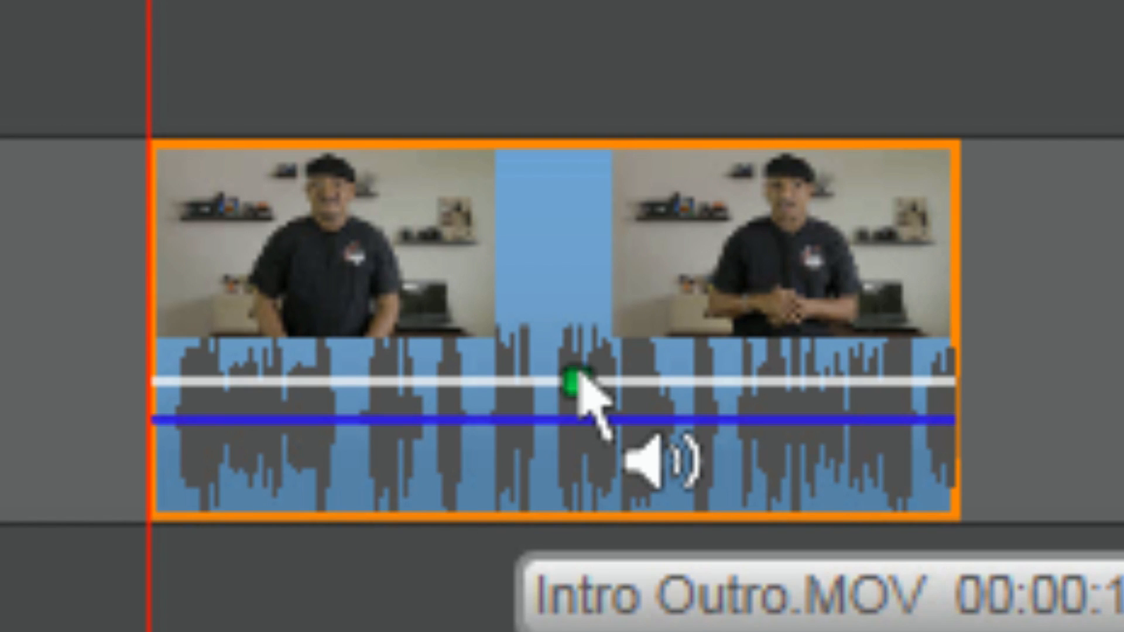
pyautogui.click(337, 382)
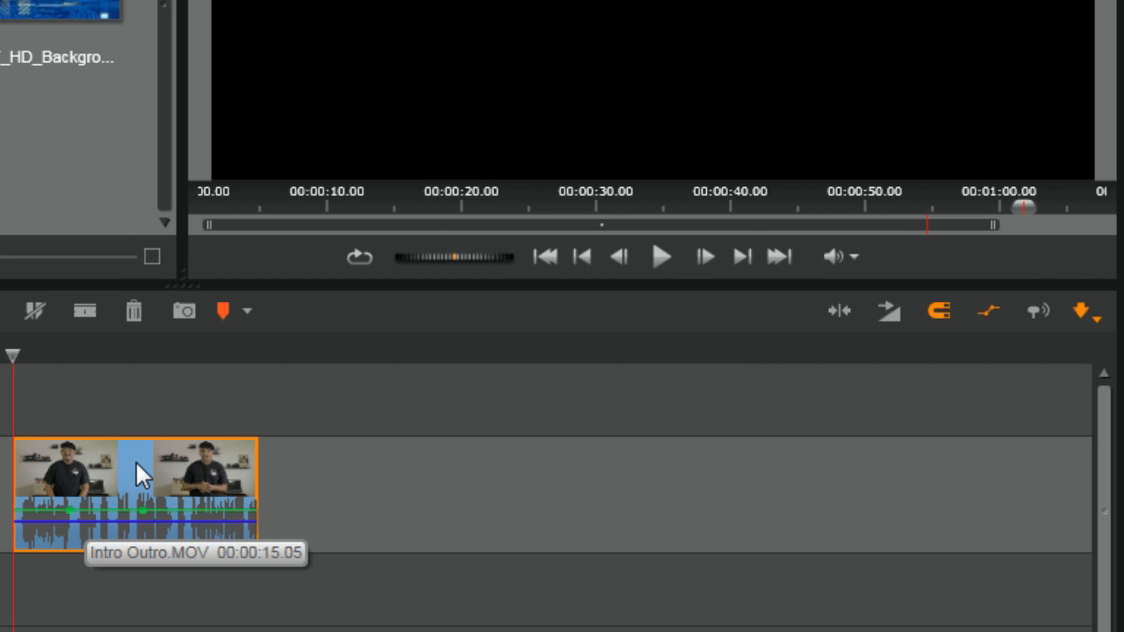
# Return the Intro Outro.MOV clip to A/V Track (3), starting where the cow clip ends, and scrub over its beginning.
pyautogui.moveTo(136, 460); pyautogui.dragTo(14, 579)
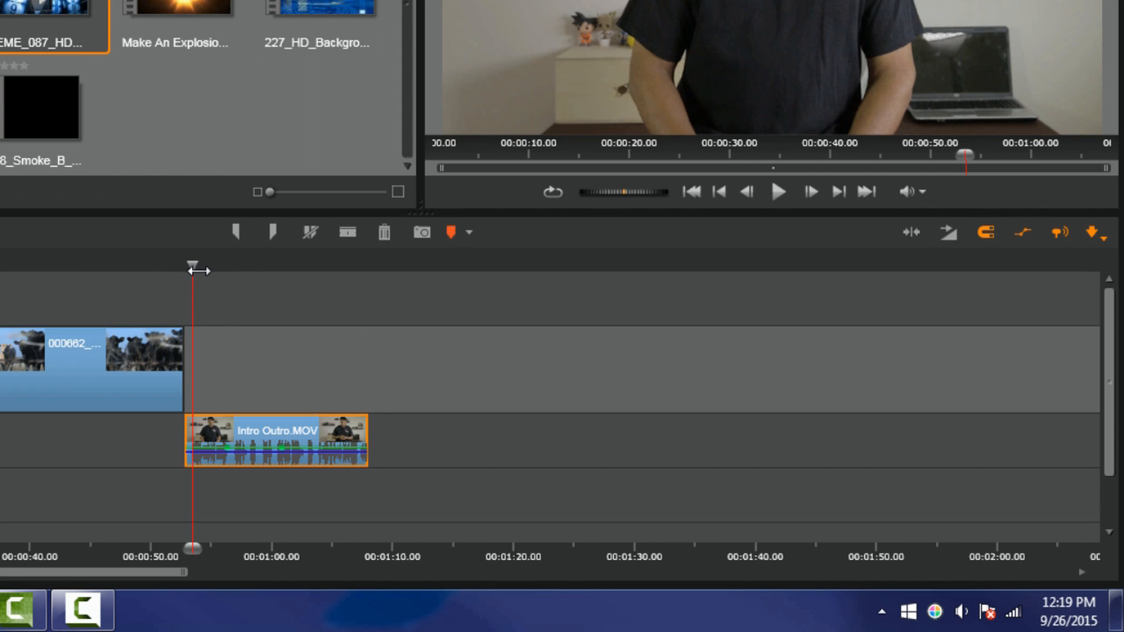
pyautogui.moveTo(199, 270)
pyautogui.mouseDown()
pyautogui.moveTo(330, 270)
pyautogui.moveTo(203, 291)
pyautogui.mouseUp()
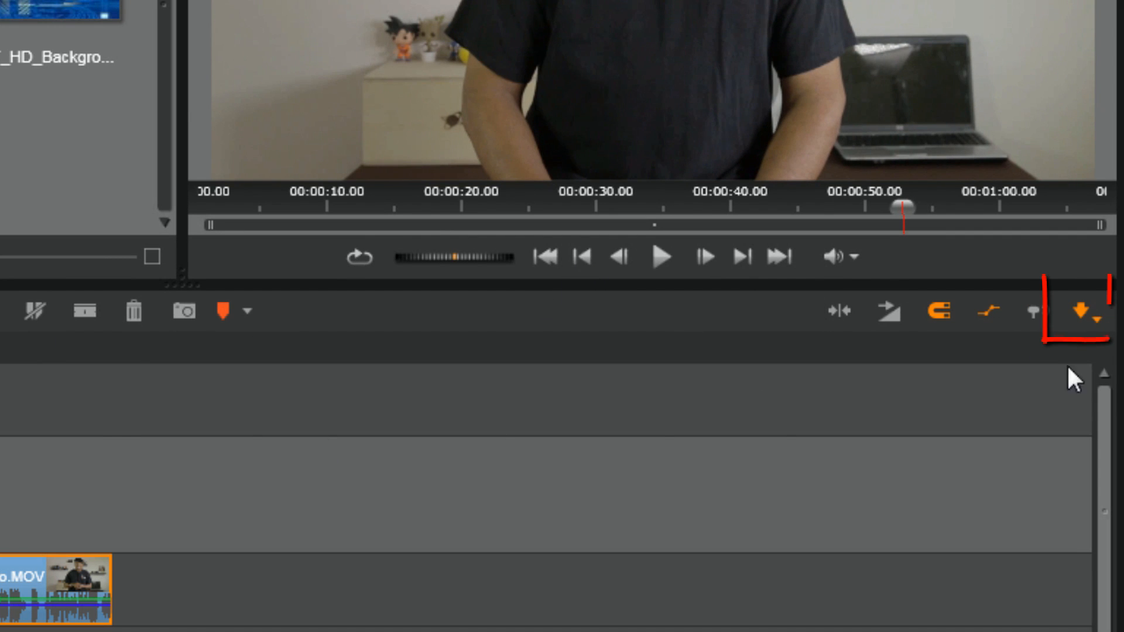
# Switch to Smart Editing Mode and move the Solid Shapes 23 A.avi clip off A/V Track (1) and back to about 00:00:24.
pyautogui.click(1096, 321)
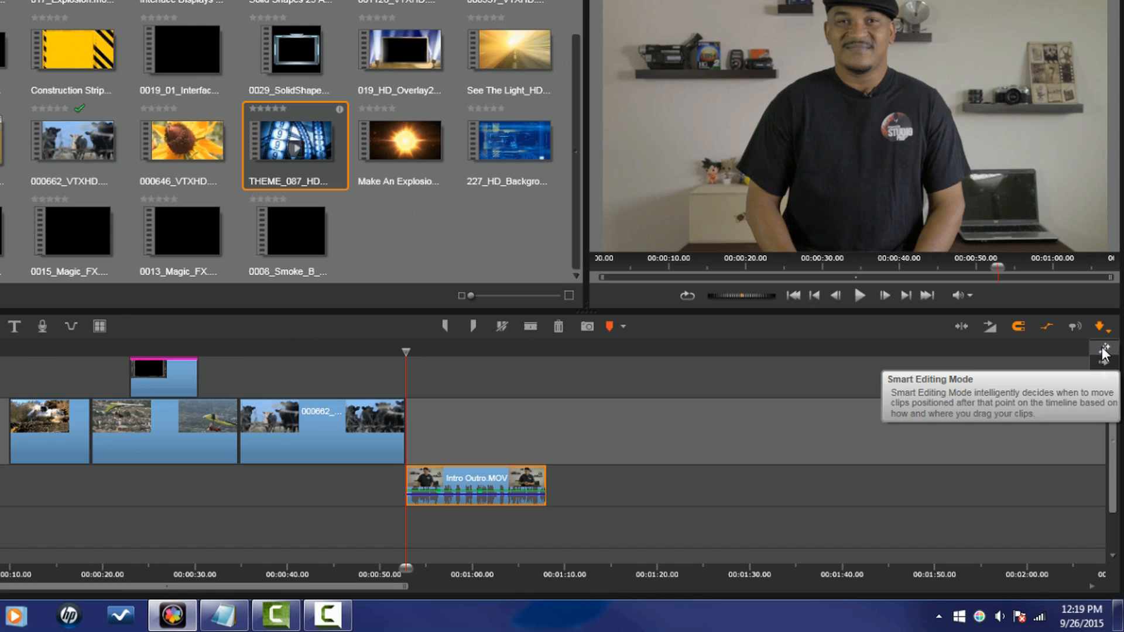
pyautogui.click(1103, 353)
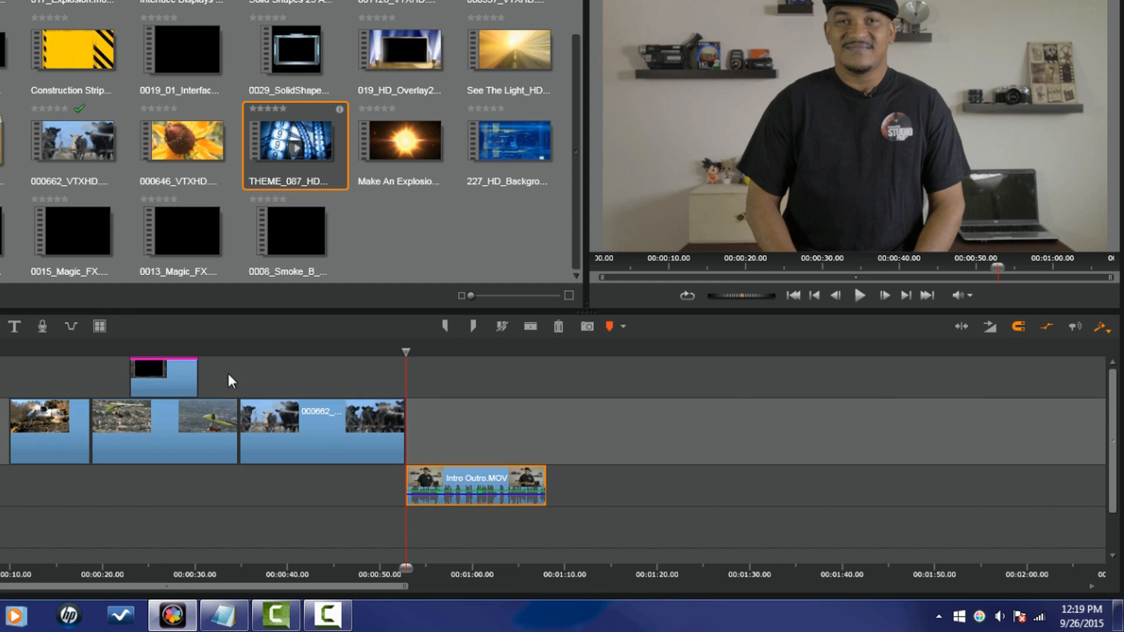
pyautogui.moveTo(177, 375); pyautogui.dragTo(130, 515)
pyautogui.moveTo(322, 497); pyautogui.dragTo(139, 367)
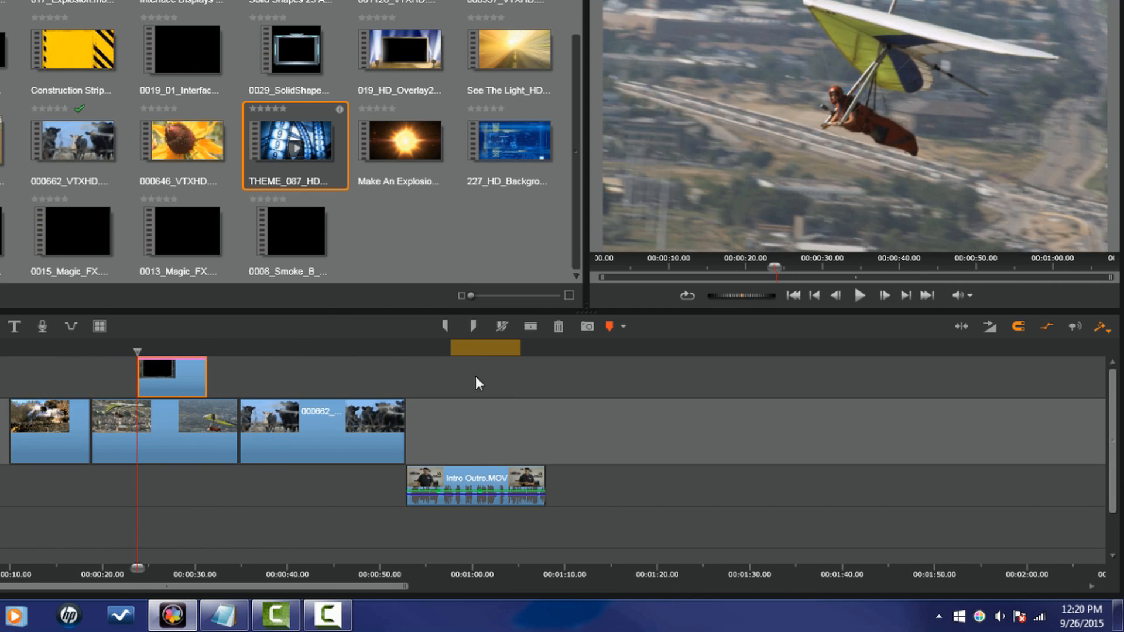
# Switch to insert editing mode and move the Solid Shapes 23 A.avi clip away and back to about 00:00:23 on A/V Track (1).
pyautogui.click(1111, 331)
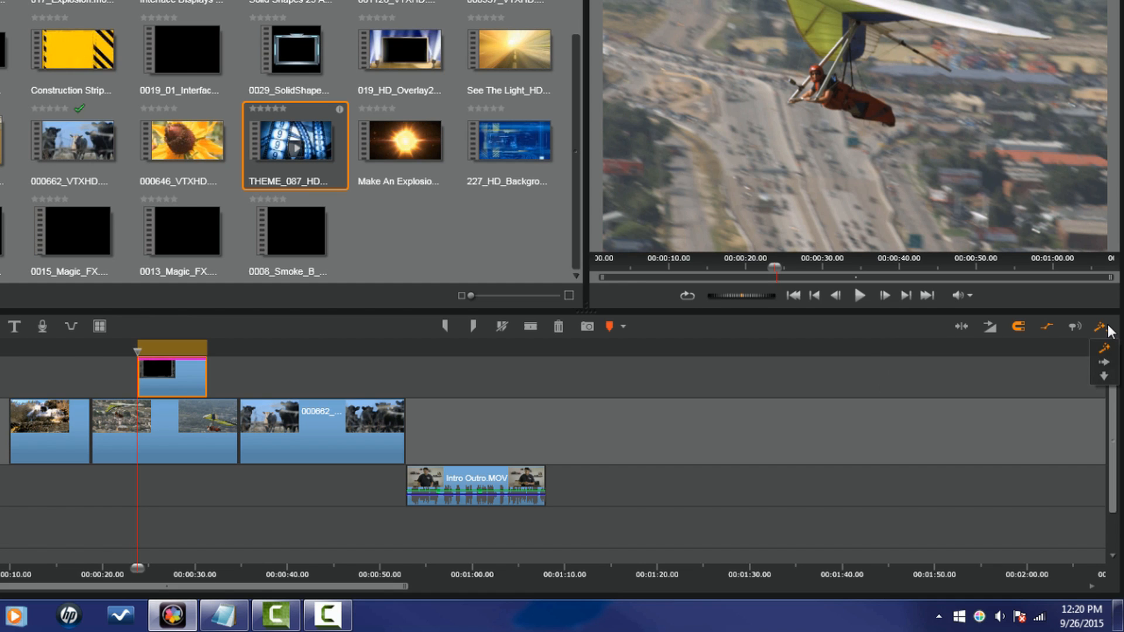
pyautogui.click(1104, 366)
pyautogui.moveTo(211, 377); pyautogui.dragTo(358, 427)
pyautogui.moveTo(344, 475); pyautogui.dragTo(170, 377)
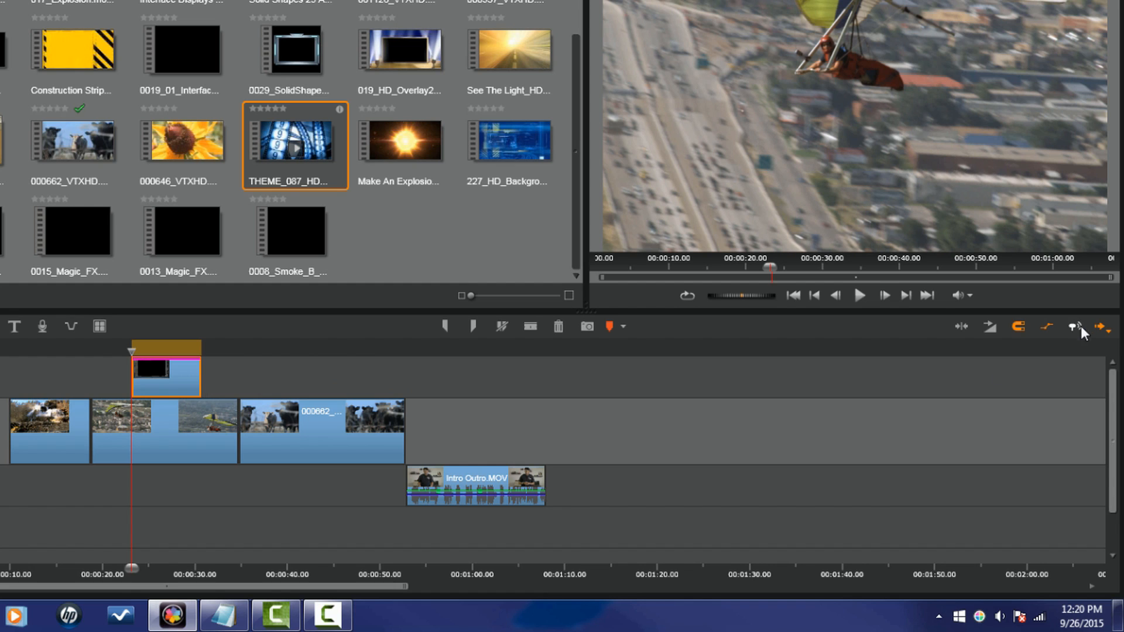
# Switch the timeline to overwrite editing mode.
pyautogui.click(1112, 331)
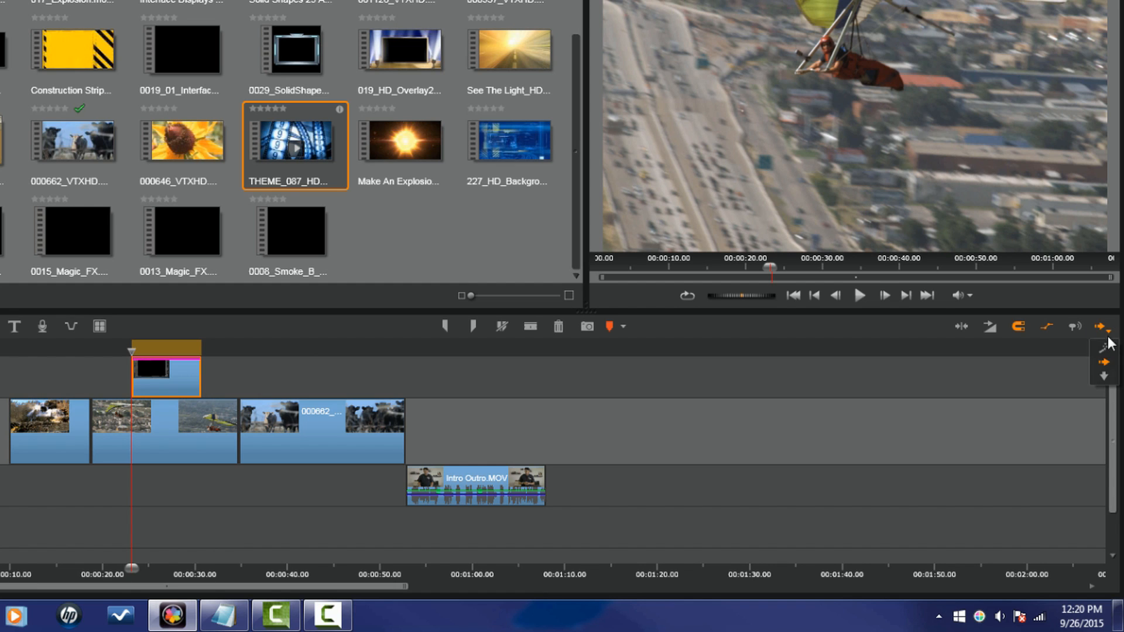
pyautogui.click(1104, 378)
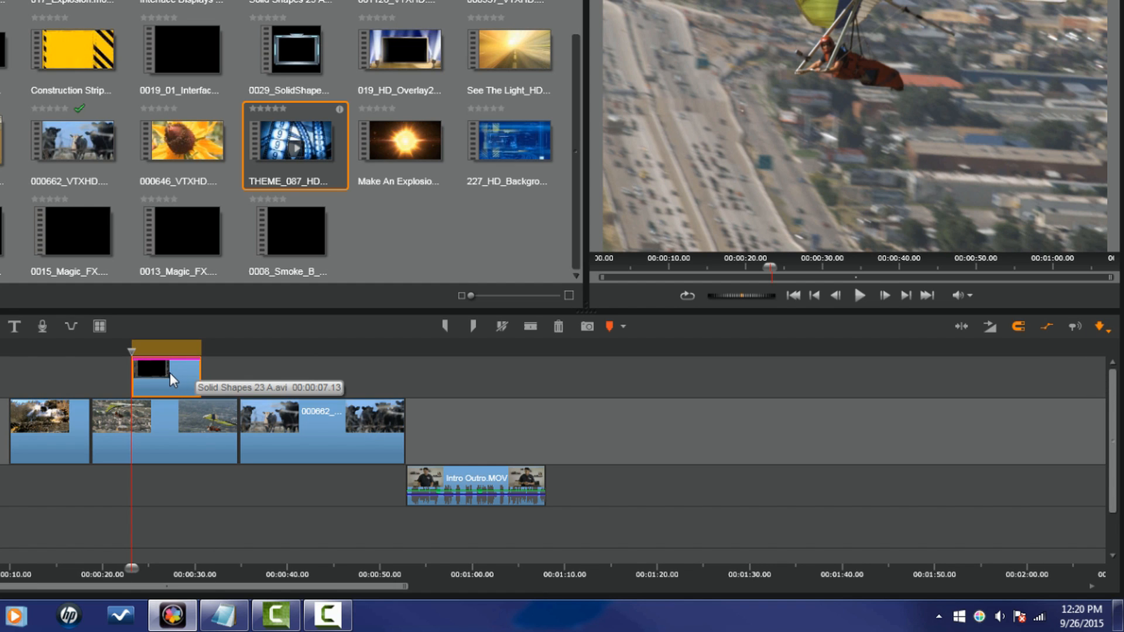
# Shift the Solid Shapes 23 A.avi clip slightly earlier on A/V Track (1), to 00:00:22.21, and park the playhead at 00:00:22.01.
pyautogui.moveTo(169, 373)
pyautogui.mouseDown()
pyautogui.moveTo(346, 370)
pyautogui.moveTo(344, 422)
pyautogui.moveTo(343, 391)
pyautogui.moveTo(338, 427)
pyautogui.moveTo(335, 398)
pyautogui.moveTo(324, 433)
pyautogui.moveTo(320, 394)
pyautogui.moveTo(319, 432)
pyautogui.moveTo(529, 382)
pyautogui.moveTo(530, 407)
pyautogui.moveTo(351, 520)
pyautogui.moveTo(329, 443)
pyautogui.moveTo(318, 472)
pyautogui.moveTo(316, 452)
pyautogui.moveTo(279, 424)
pyautogui.moveTo(261, 351)
pyautogui.moveTo(201, 368)
pyautogui.moveTo(167, 363)
pyautogui.mouseUp()
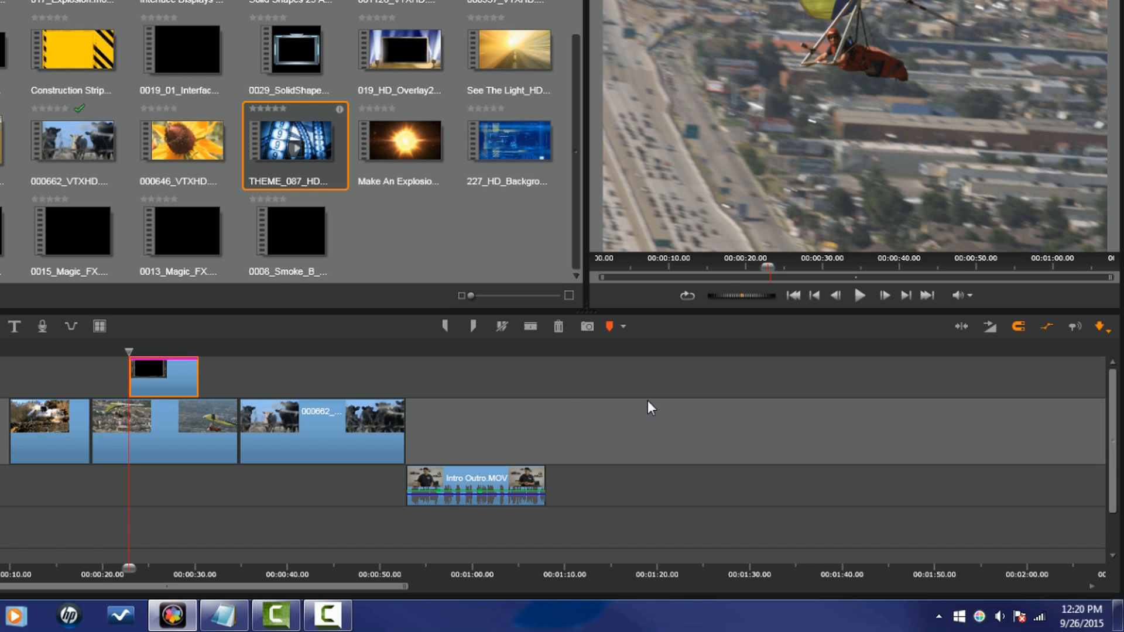
pyautogui.click(572, 414)
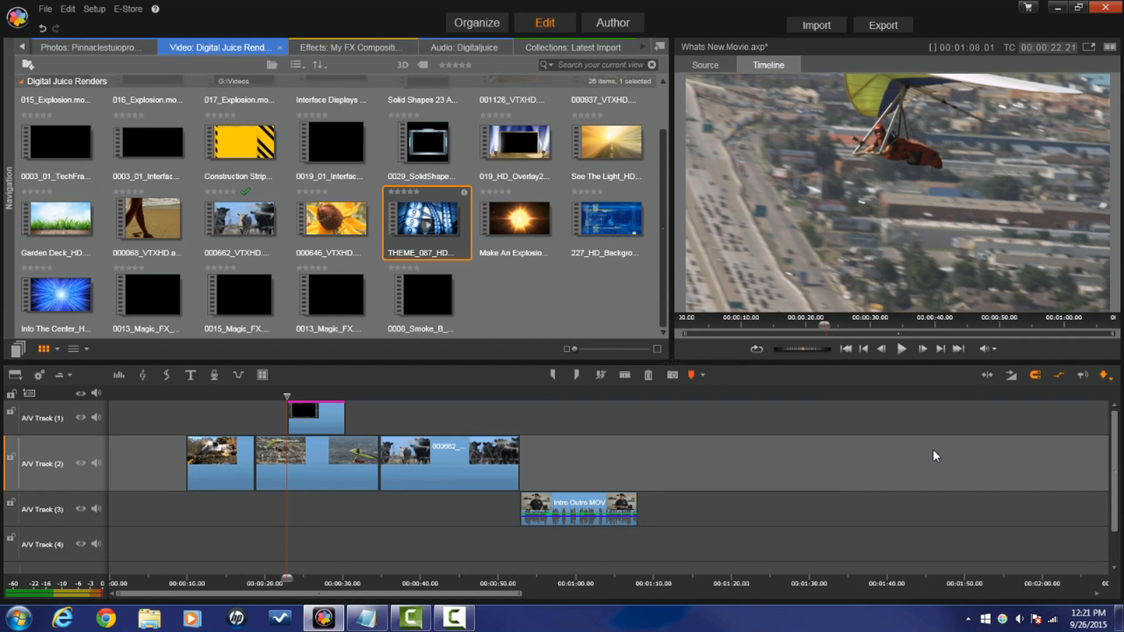
pyautogui.hotkey('shift', 'Left')
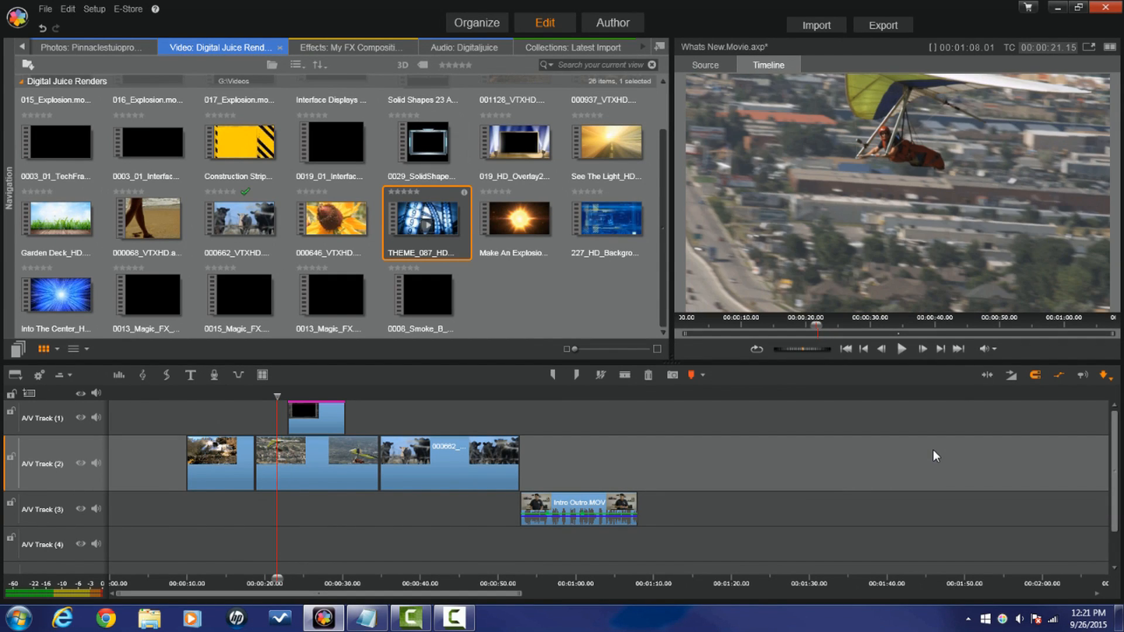
pyautogui.press('space')
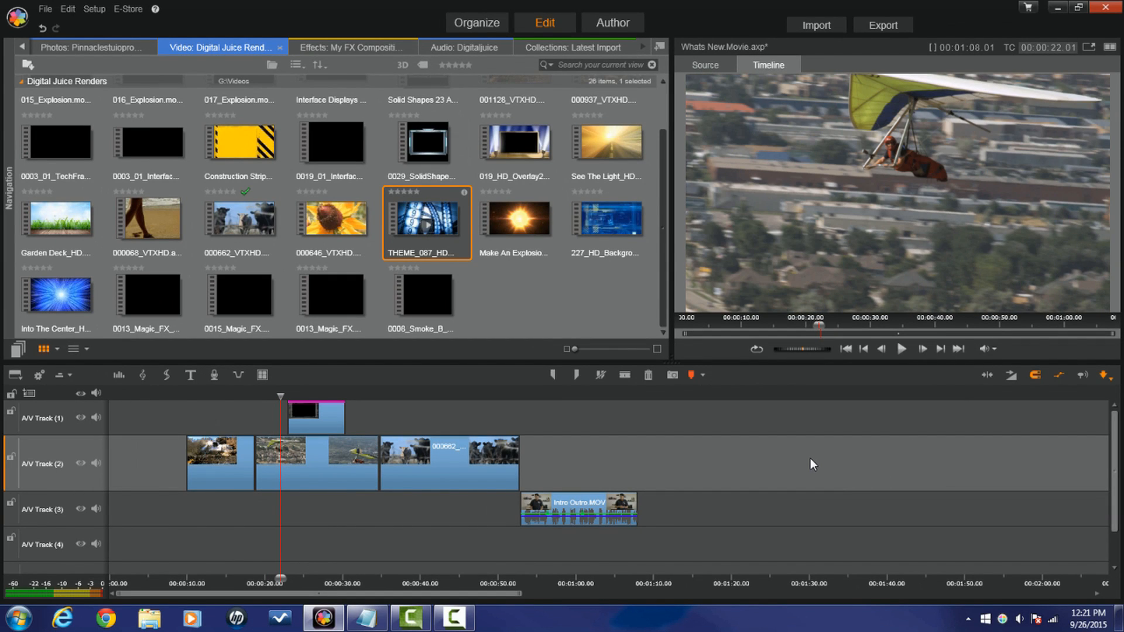
# Load THEME_087_HD_Background1.mov as the source in dual preview and trim it to start at 00:00:03.15 and end at 00:00:13.19.
pyautogui.click(449, 212)
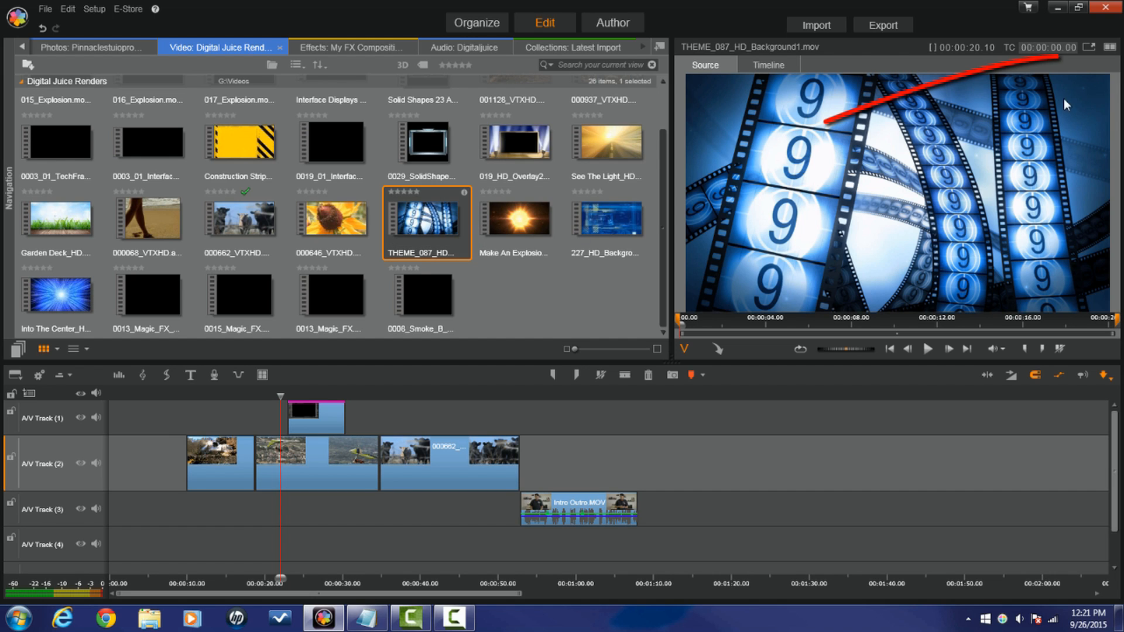
pyautogui.click(1109, 48)
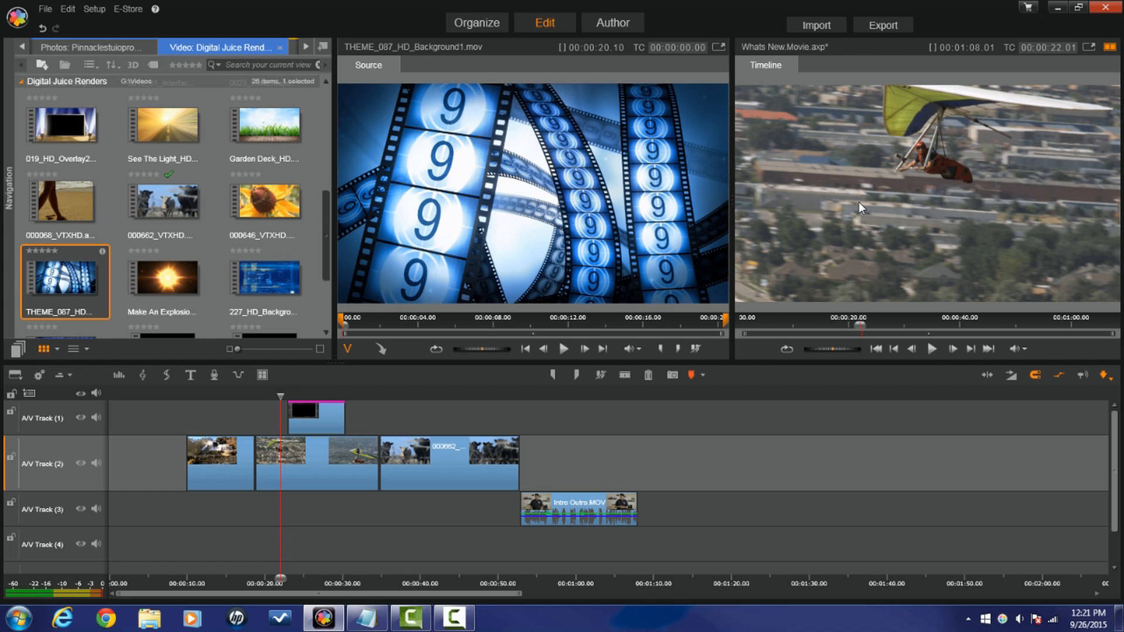
pyautogui.moveTo(347, 322); pyautogui.dragTo(429, 333)
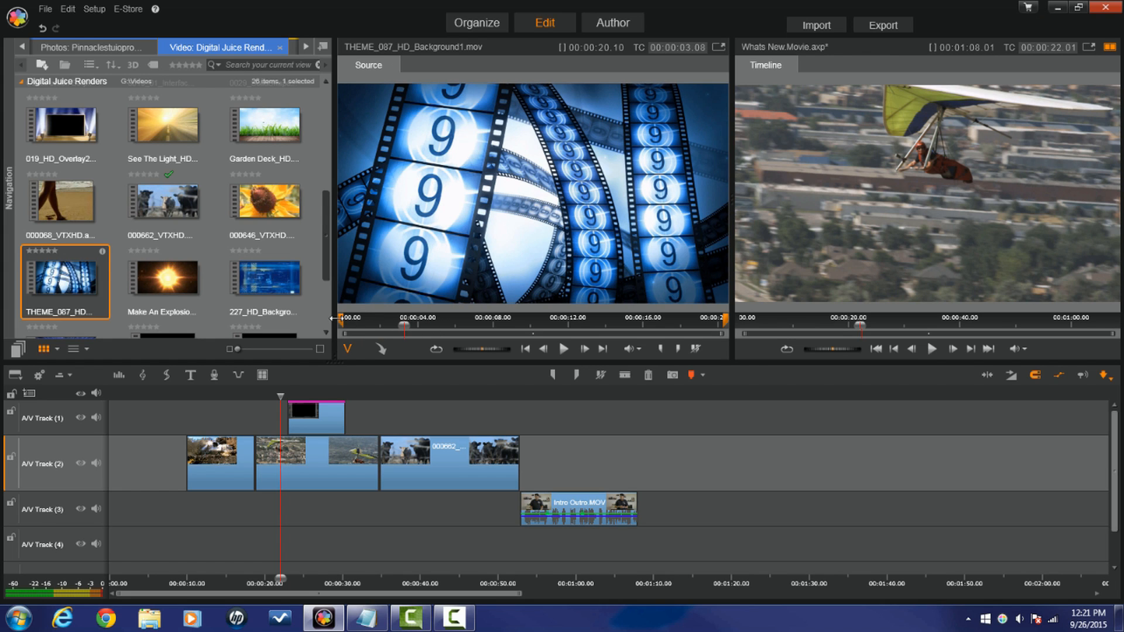
pyautogui.moveTo(343, 319); pyautogui.dragTo(406, 320)
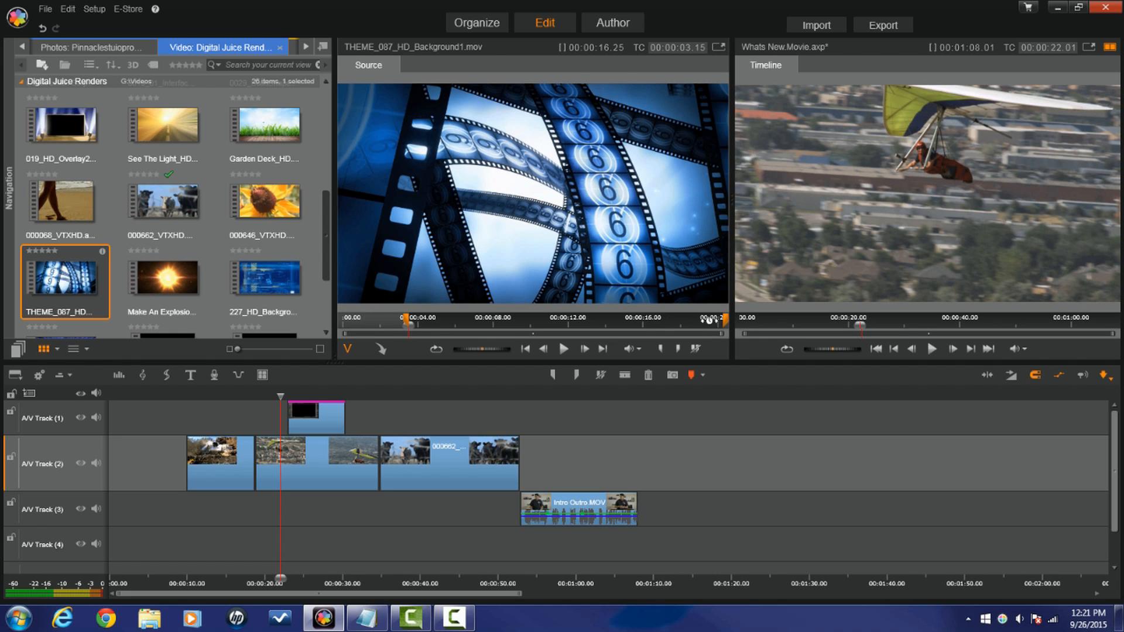
pyautogui.moveTo(726, 321); pyautogui.dragTo(600, 321)
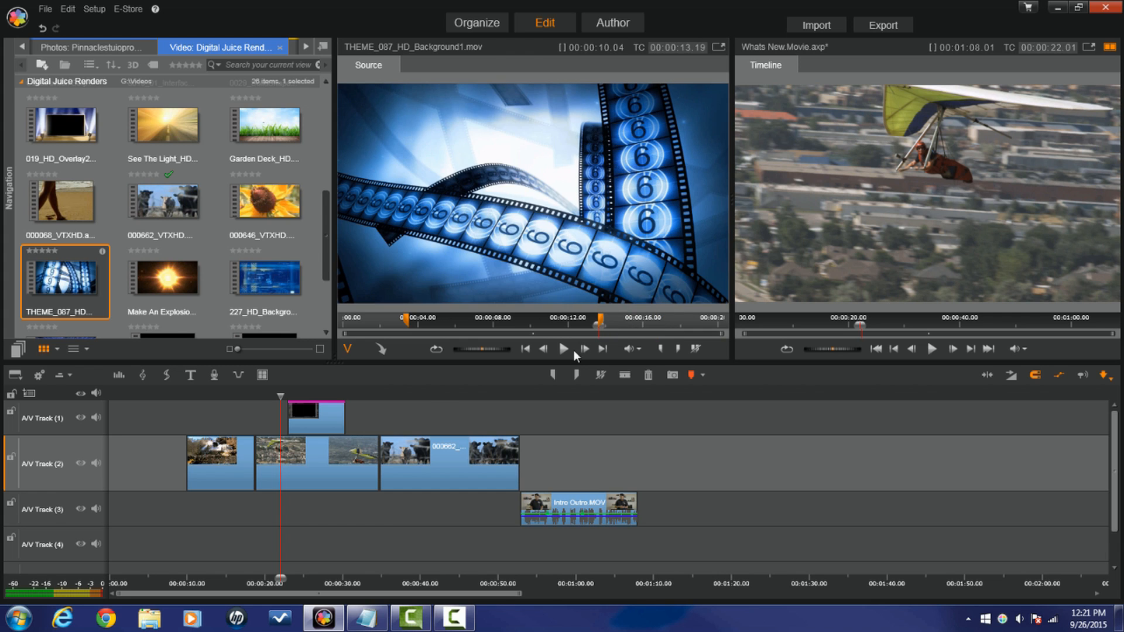
# Try sending the trimmed source clip to A/V Track (2) at the playhead, undo it, and return to the single preview.
pyautogui.click(381, 349)
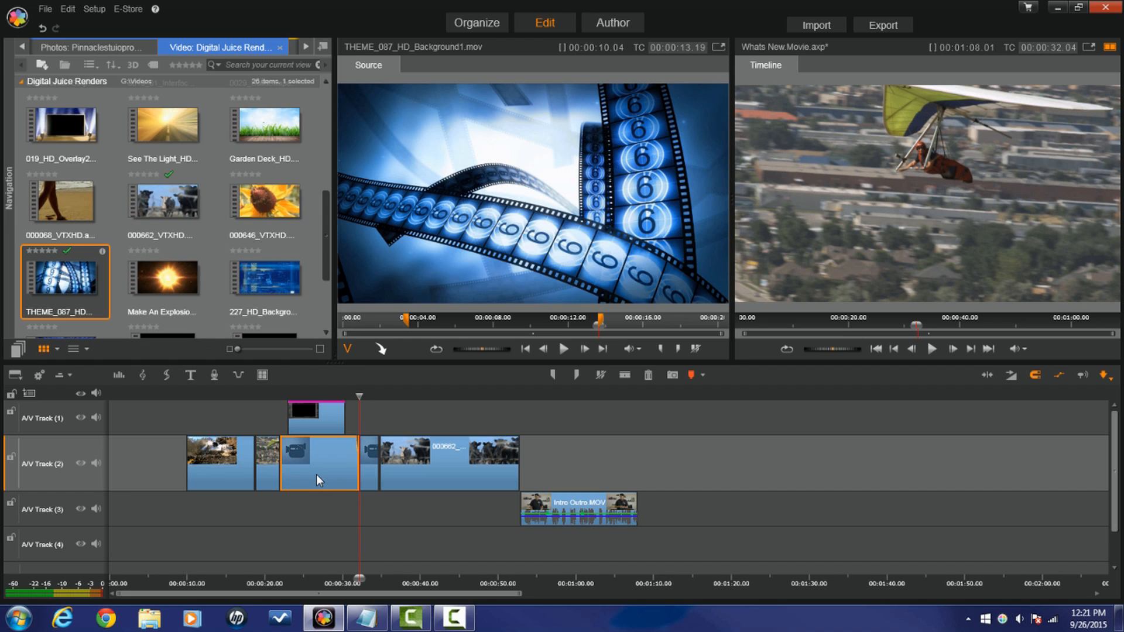
pyautogui.click(41, 28)
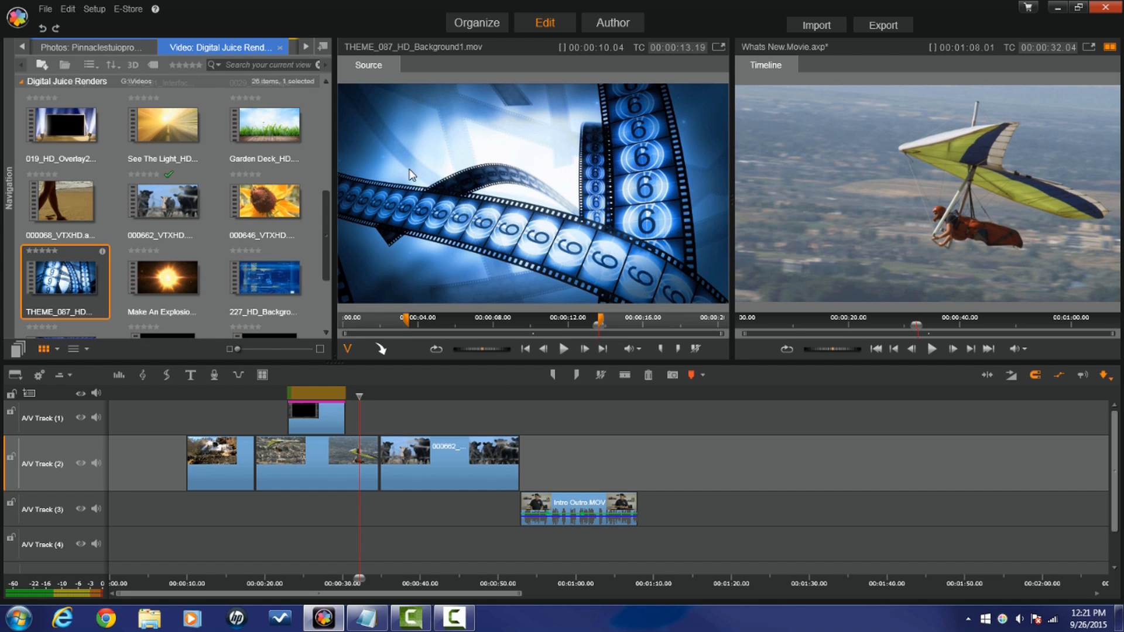
pyautogui.click(1110, 47)
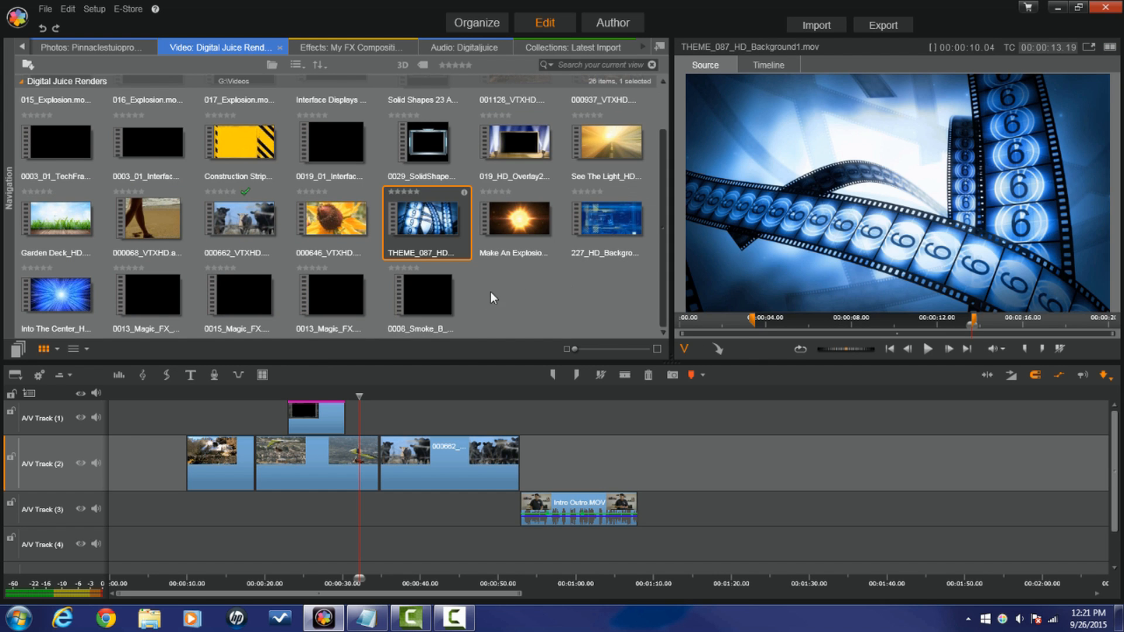
# Try adding the full THEME_087_HD_Background1.mov clip to A/V Track (2) at 00:01:15.06 with Send to Timeline, and undo it.
pyautogui.moveTo(429, 217); pyautogui.dragTo(694, 440)
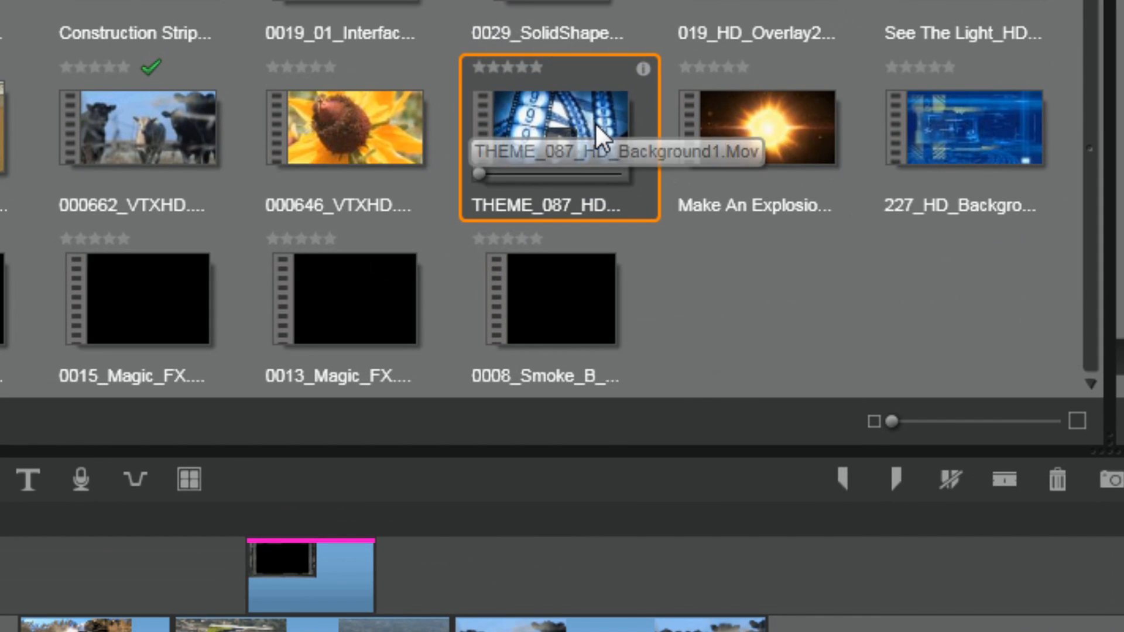
pyautogui.rightClick(443, 223)
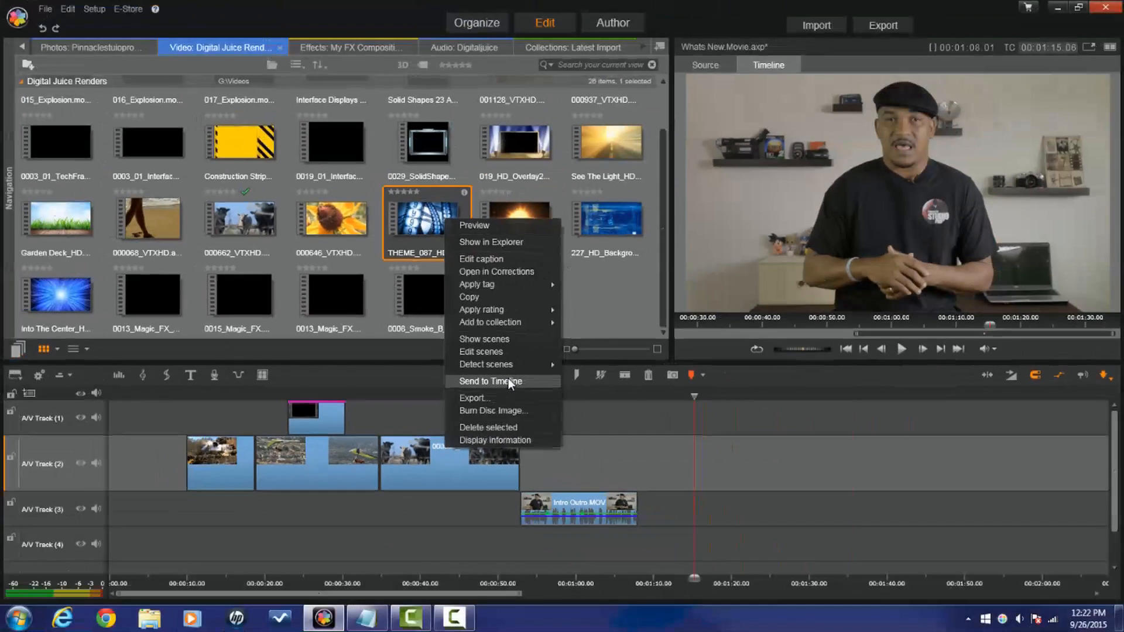
pyautogui.click(737, 490)
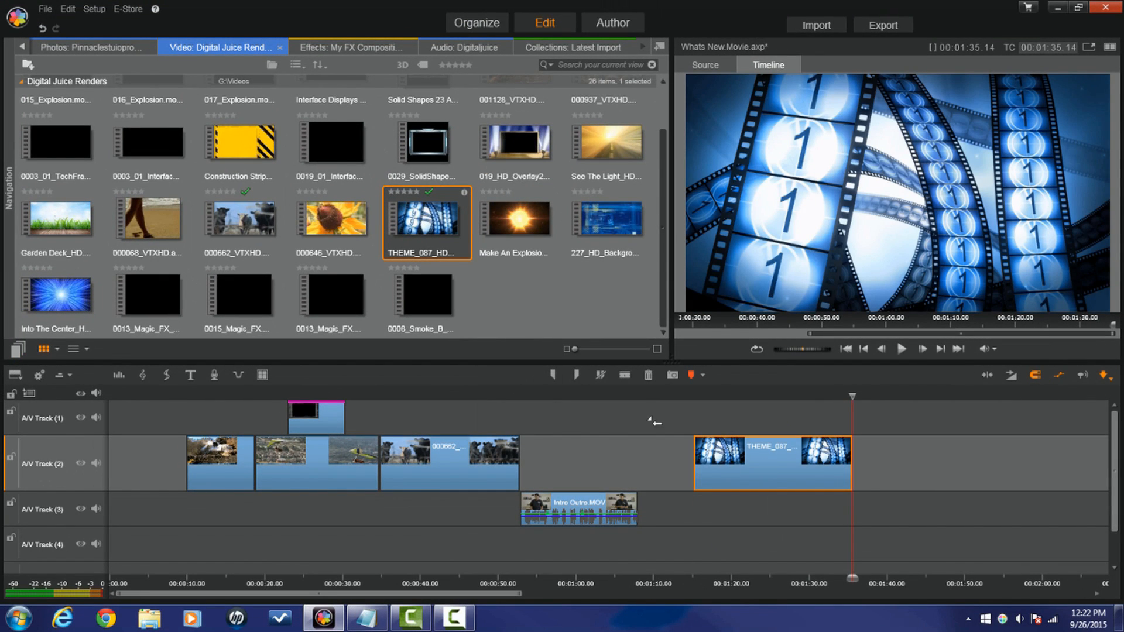
pyautogui.click(42, 28)
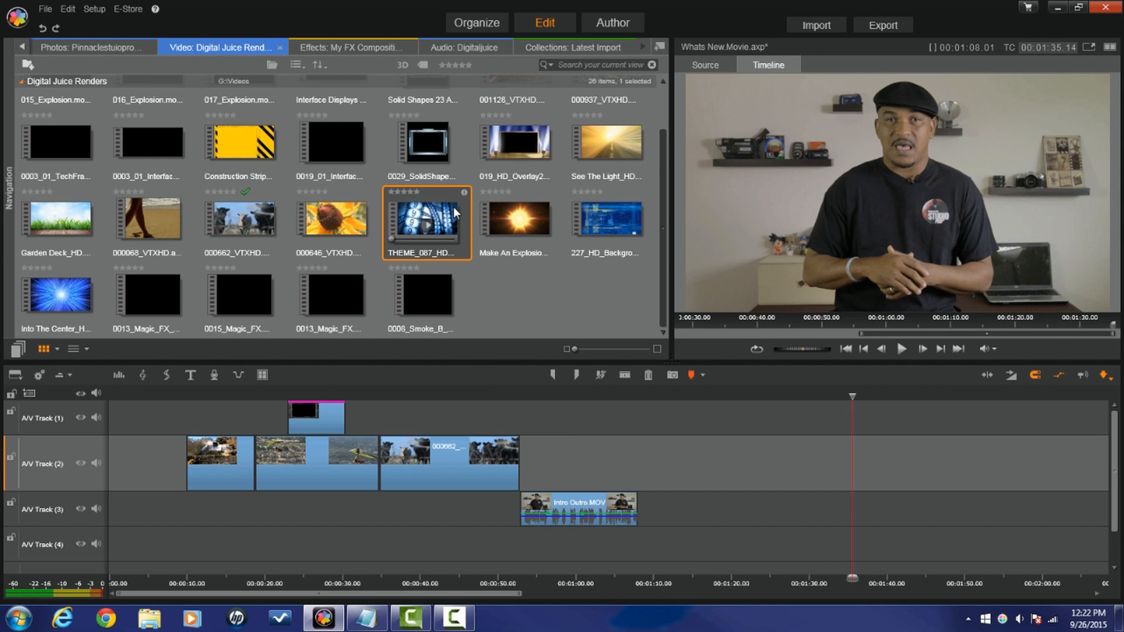
# Load THEME_087_HD_Background1.mov as the source again and send its trimmed section to A/V Track (2) at 00:01:35.14.
pyautogui.click(456, 212)
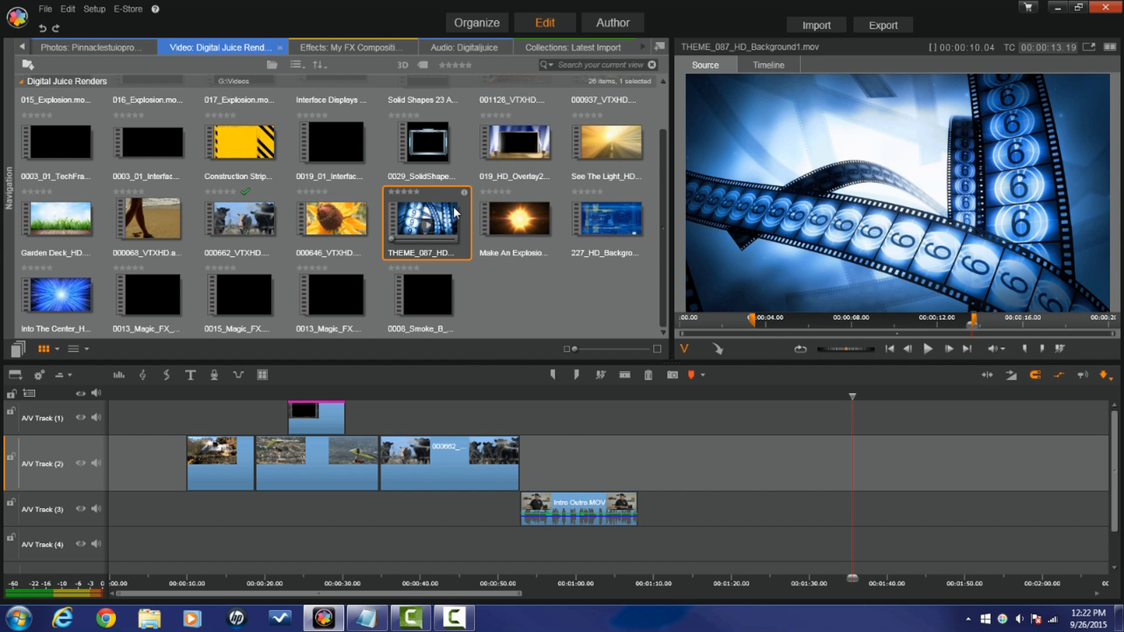
pyautogui.click(718, 350)
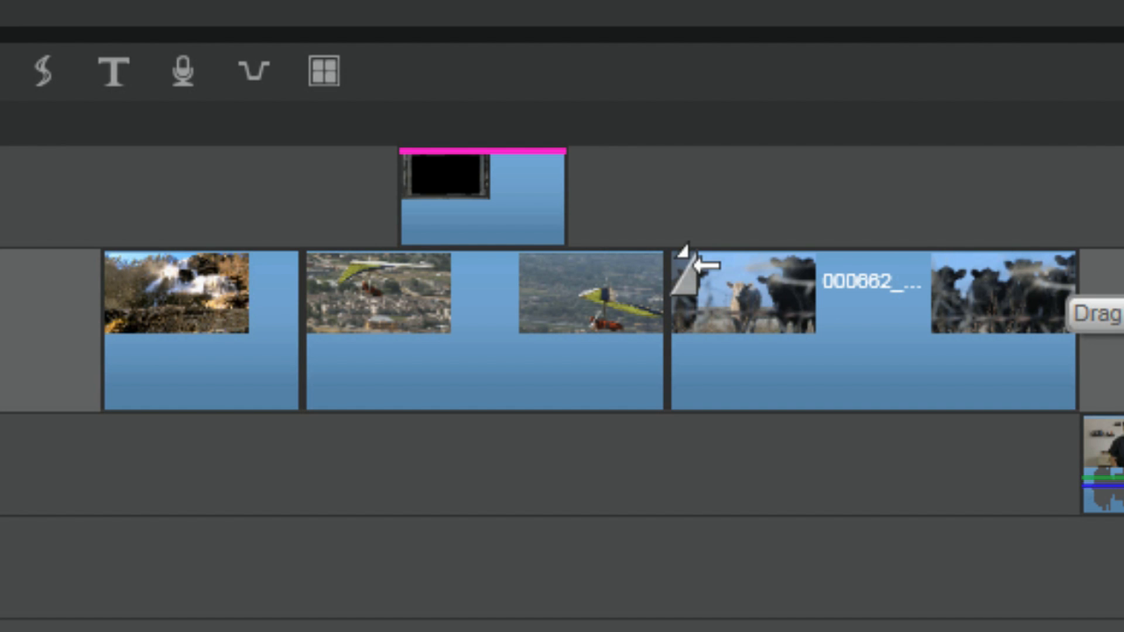
# Add a dissolve at the start of the cow clip, from the hang glider clip on A/V Track (2), and play it back.
pyautogui.moveTo(708, 262)
pyautogui.mouseDown()
pyautogui.moveTo(789, 305)
pyautogui.moveTo(798, 333)
pyautogui.mouseUp()
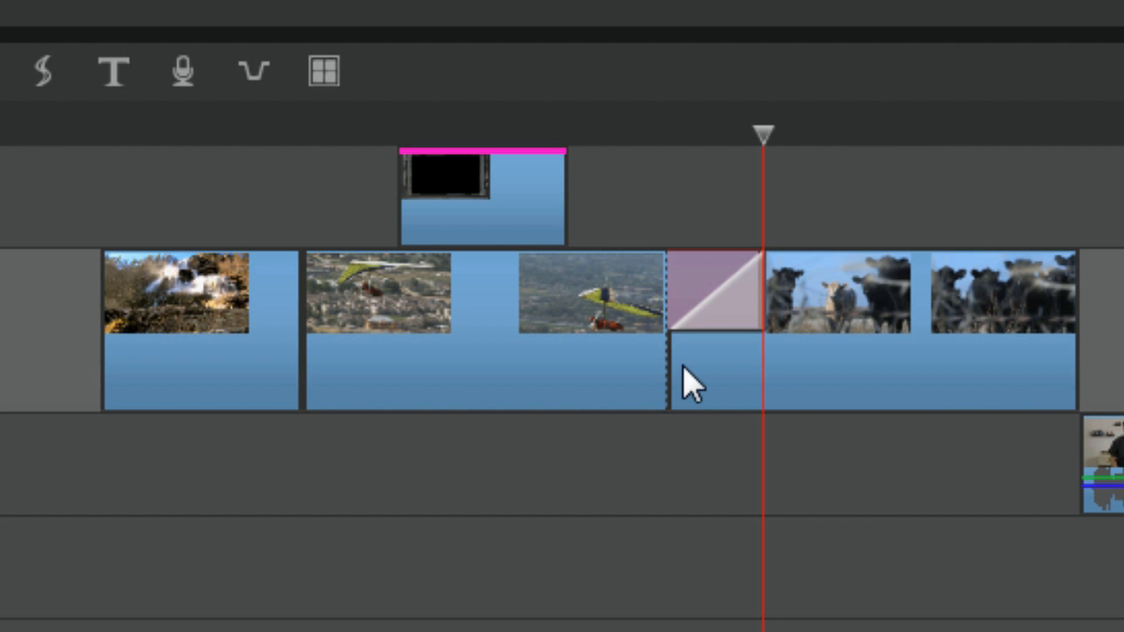
pyautogui.click(631, 129)
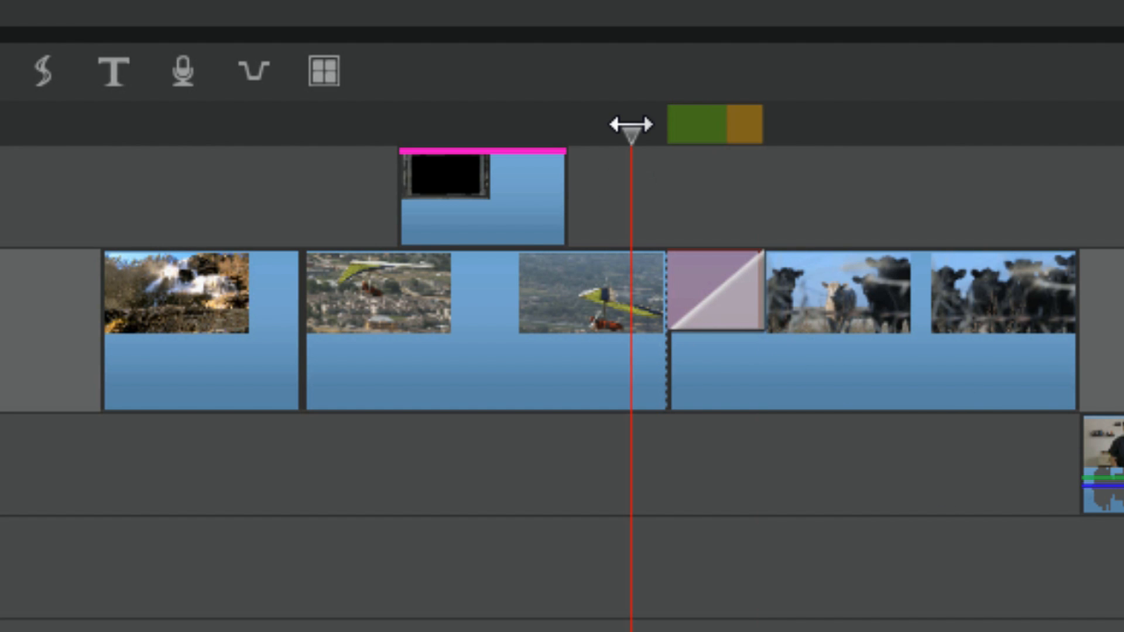
pyautogui.click(740, 130)
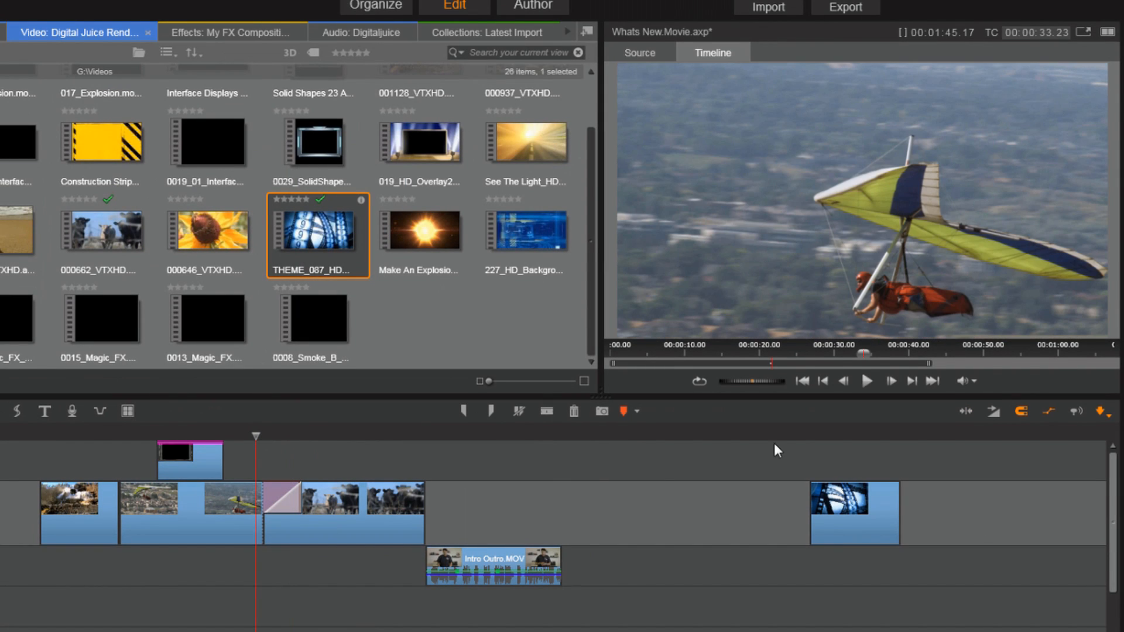
pyautogui.click(1000, 343)
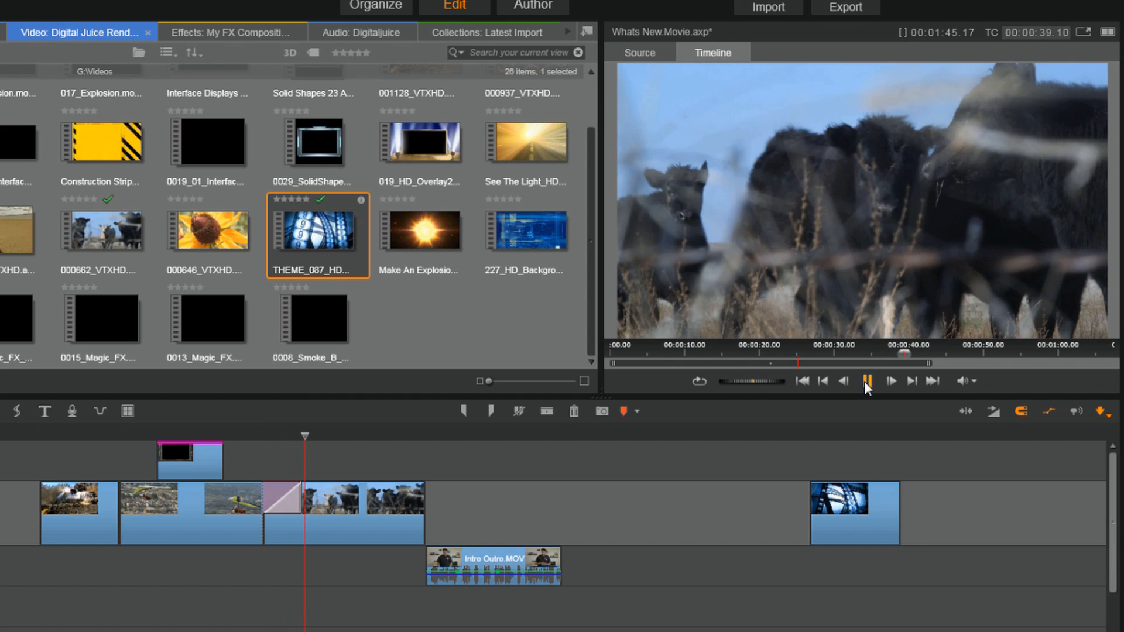
pyautogui.click(864, 381)
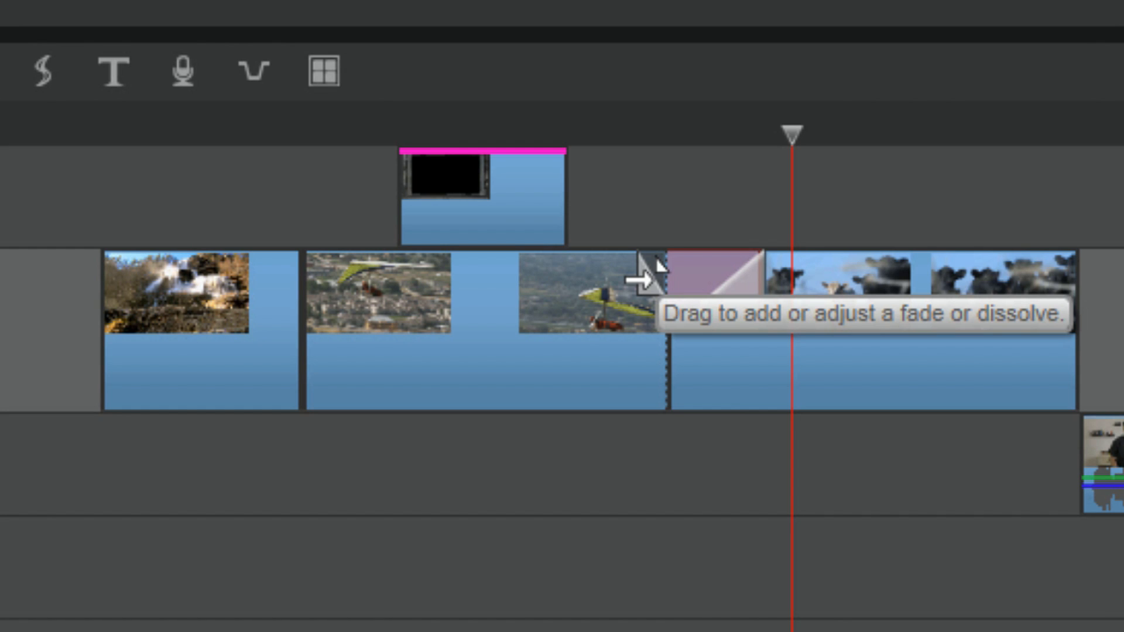
# Add a fade-out to the hang glider clip, starting where the Solid Shapes 23 A.avi clip ends, and play it back.
pyautogui.moveTo(649, 280); pyautogui.dragTo(579, 324)
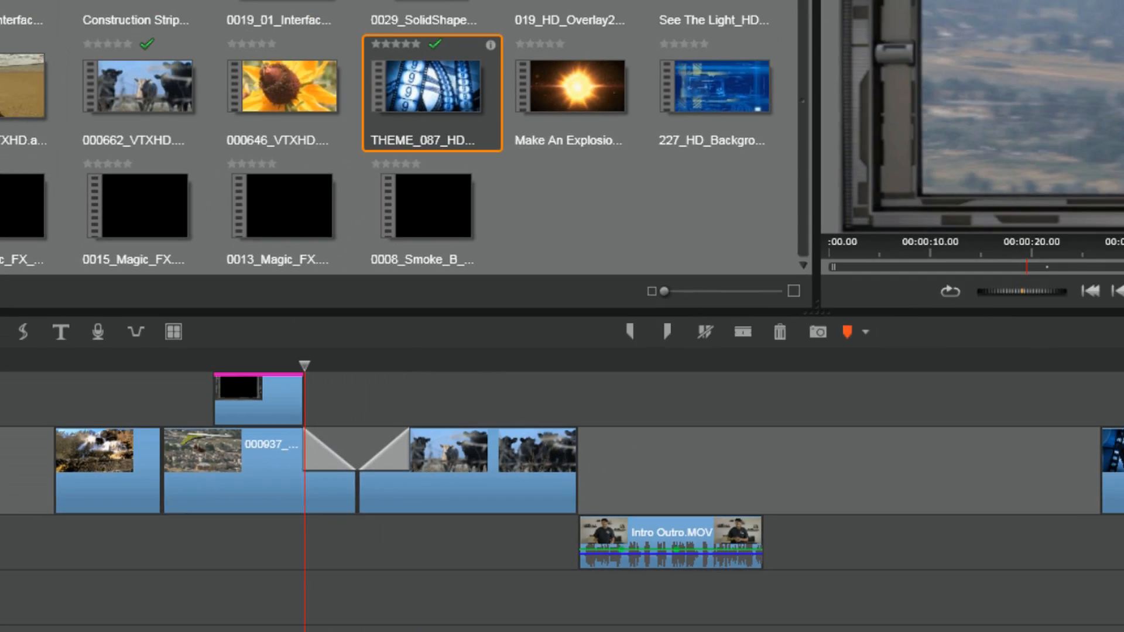
pyautogui.click(865, 381)
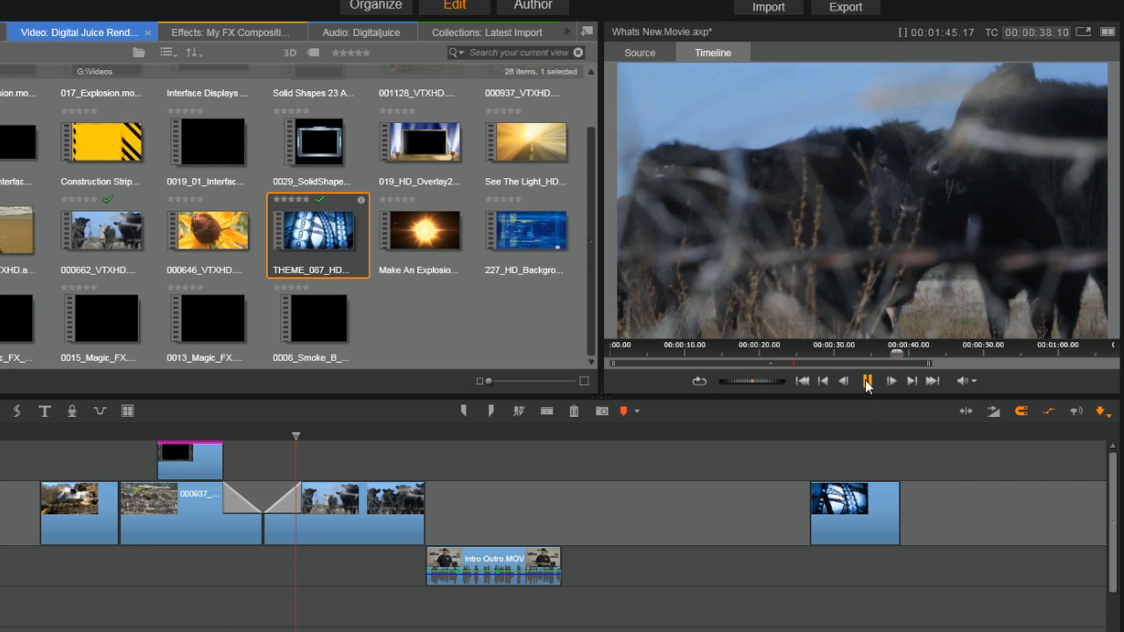
pyautogui.click(865, 380)
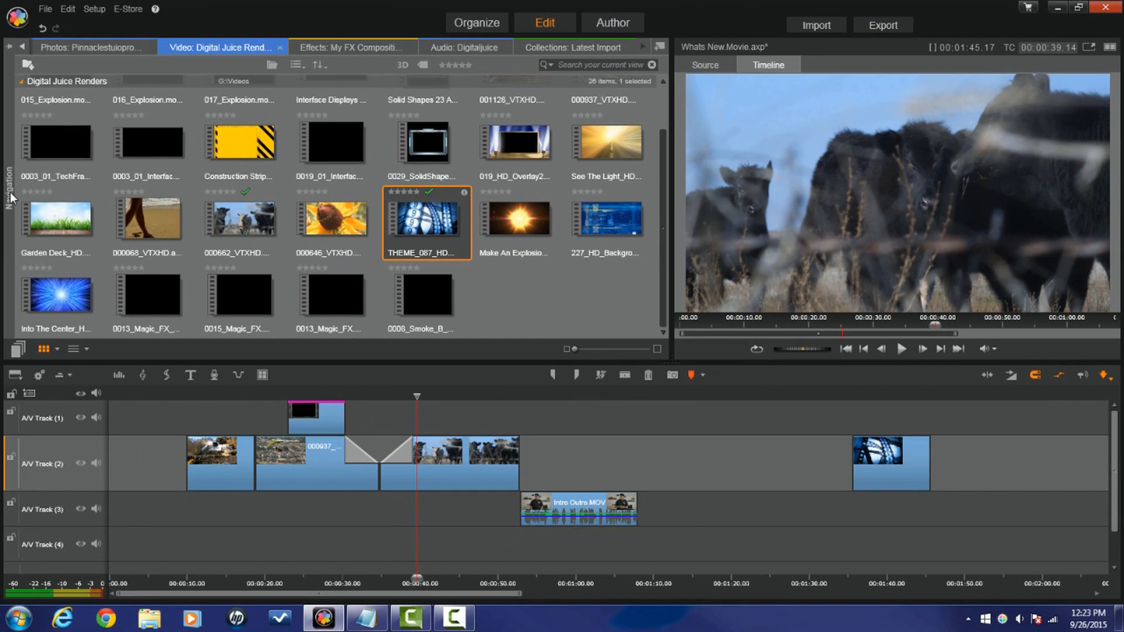
# From the library's Transitions content, add the Page Curl (Tight Curl) transition between the waterfall and hang glider clips and play it back.
pyautogui.click(11, 193)
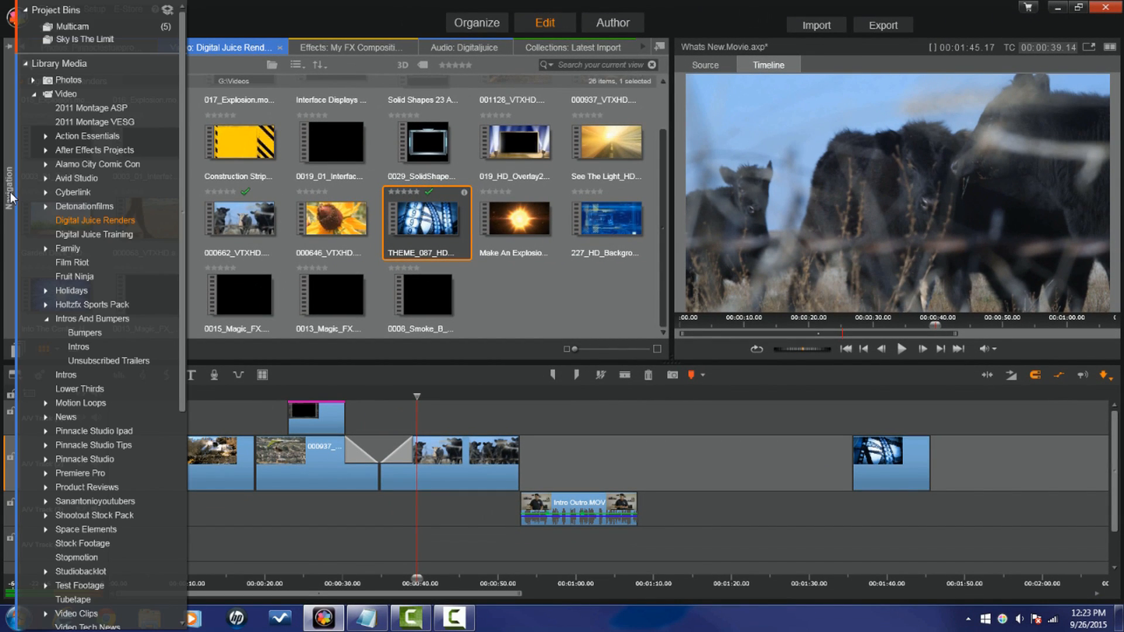
pyautogui.click(26, 64)
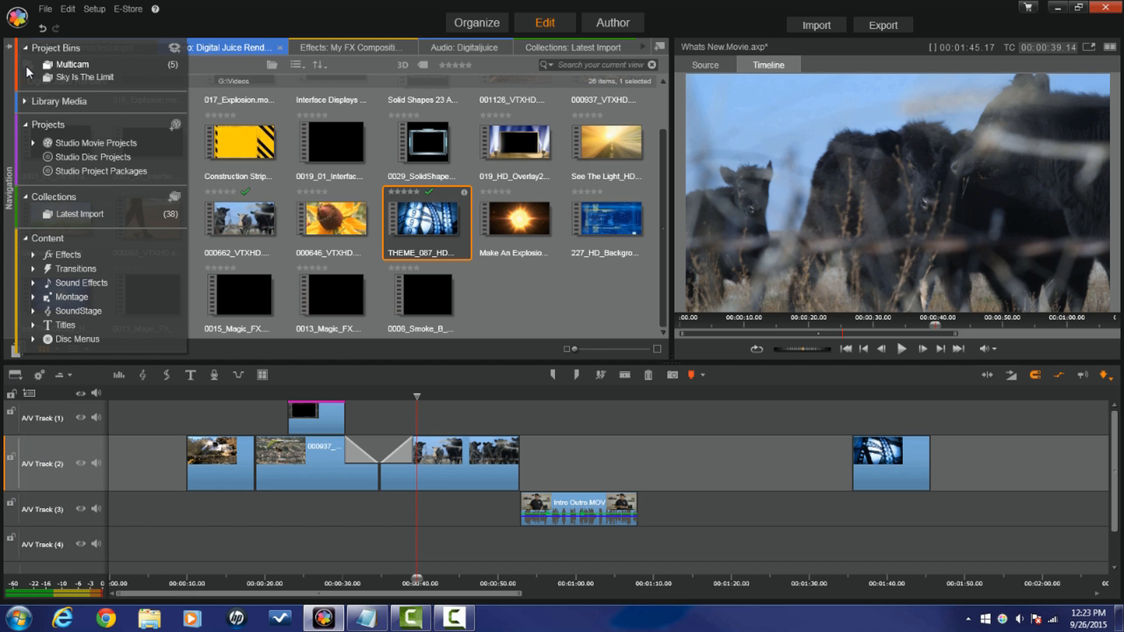
pyautogui.click(33, 269)
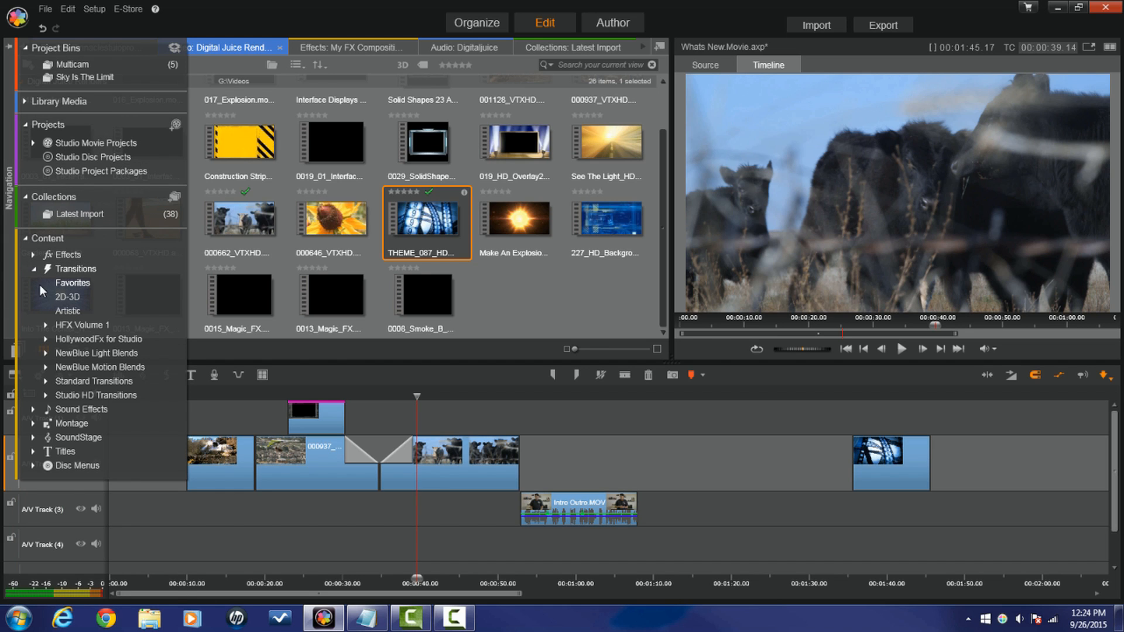
pyautogui.click(76, 269)
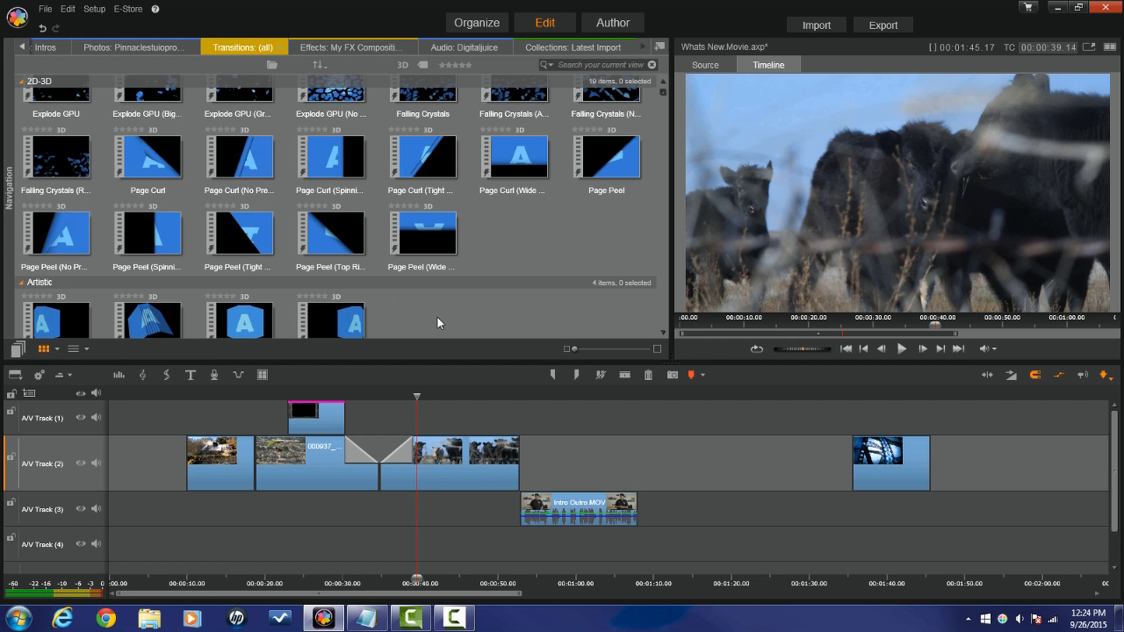
pyautogui.moveTo(435, 143); pyautogui.dragTo(262, 445)
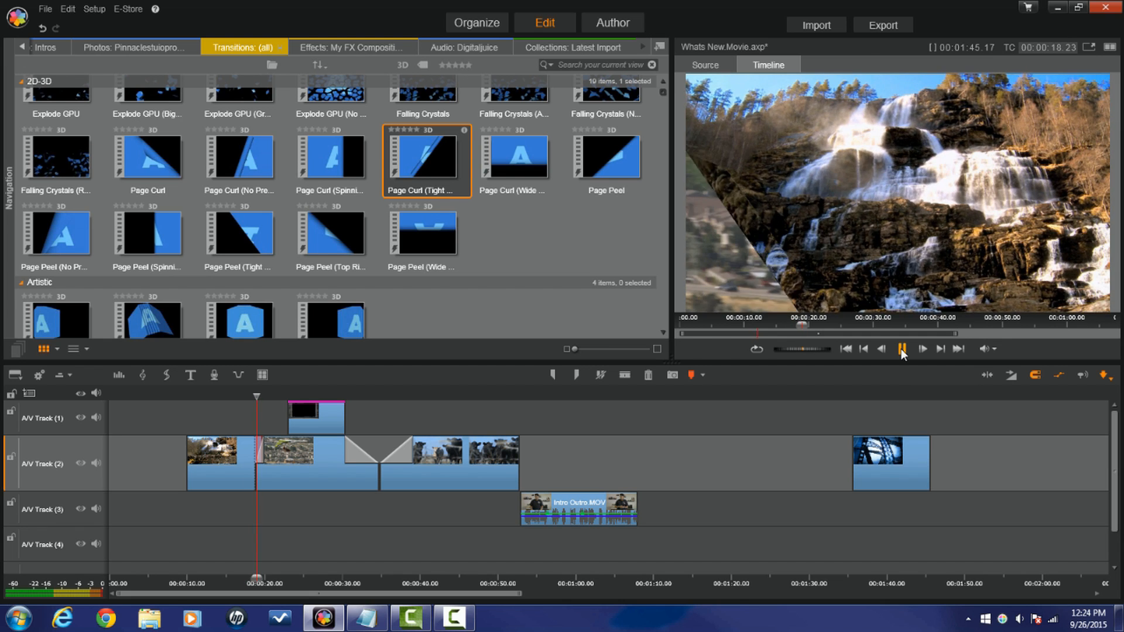
pyautogui.click(902, 350)
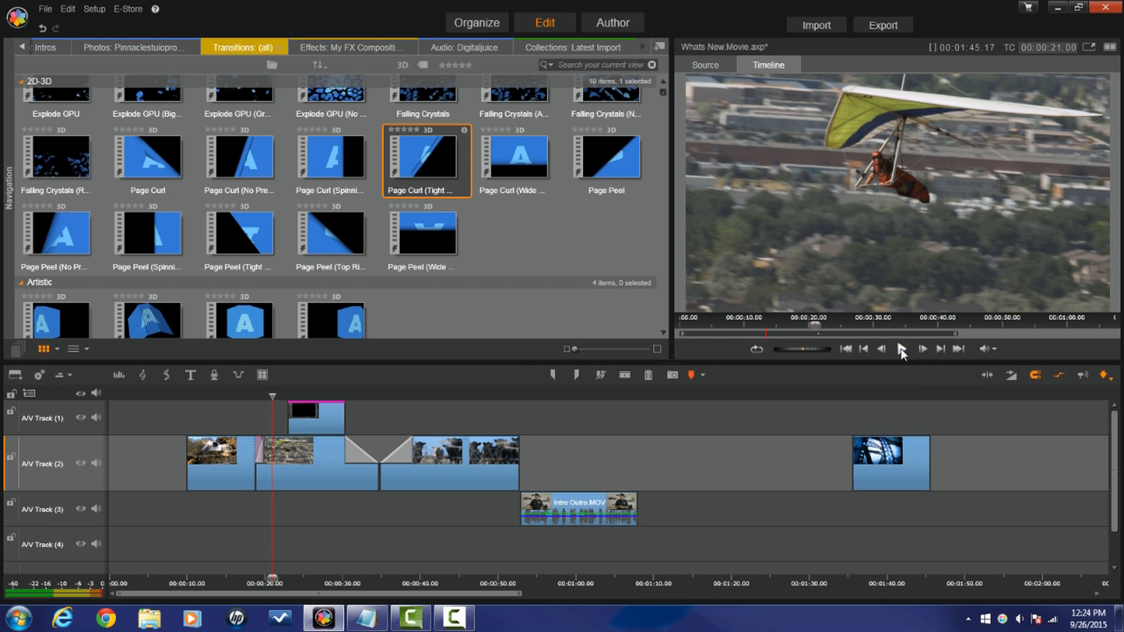
# Open the page curl transition in its editor and lengthen it to a duration of 04.09.
pyautogui.doubleClick(261, 452)
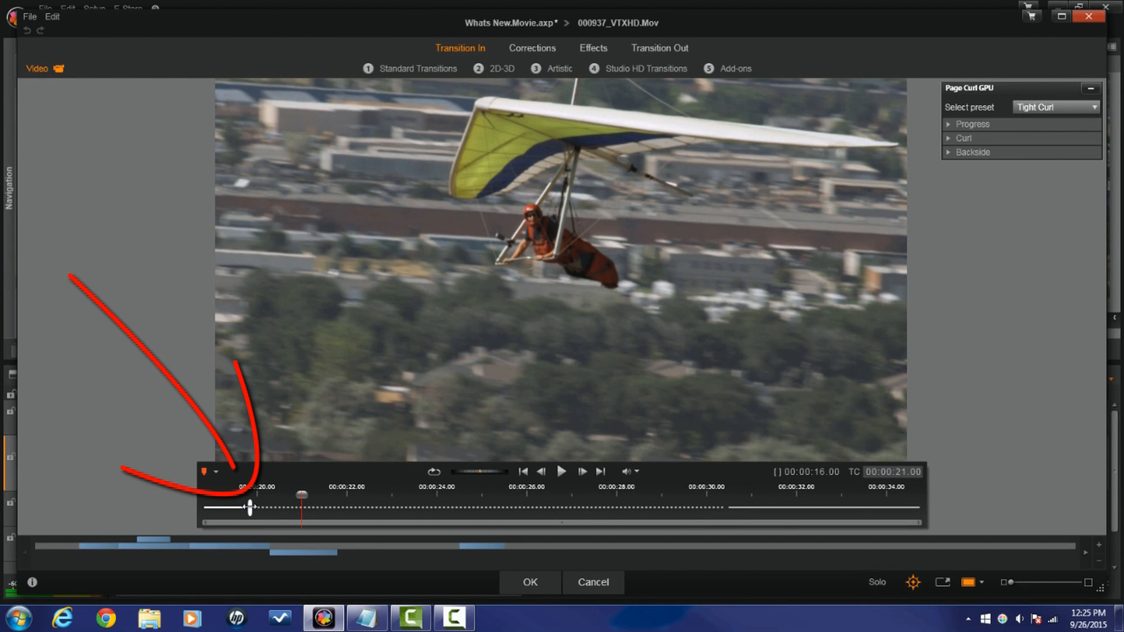
pyautogui.moveTo(250, 508); pyautogui.dragTo(402, 507)
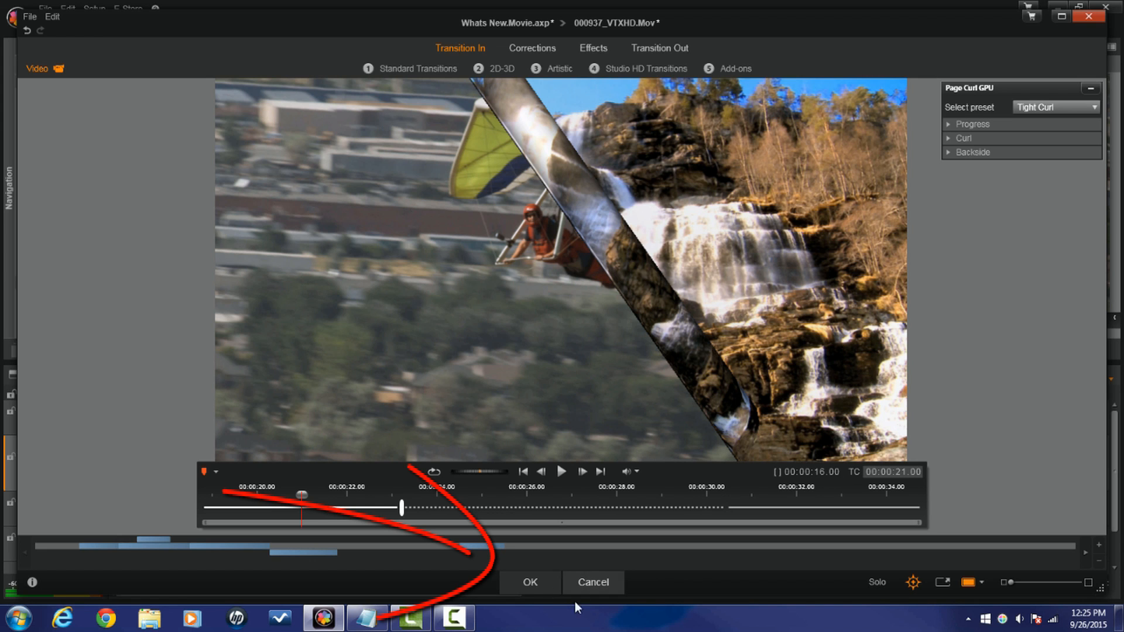
pyautogui.click(528, 582)
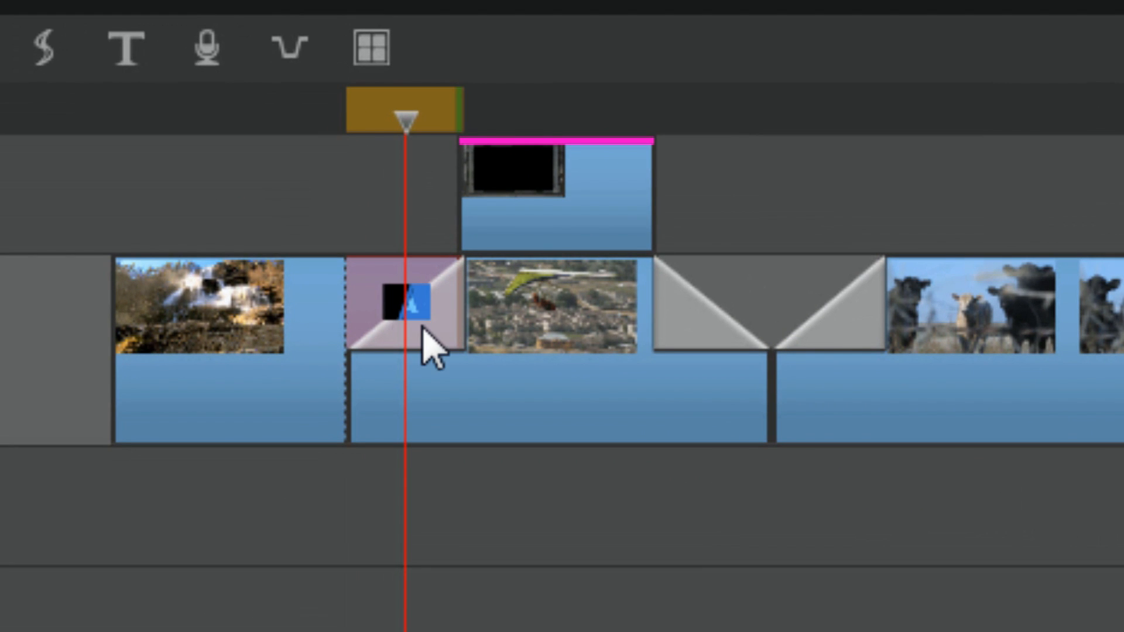
# Open the page curl transition's edit settings from the timeline to view its duration and Reverse option, and close them unchanged.
pyautogui.rightClick(430, 333)
pyautogui.moveTo(515, 360)
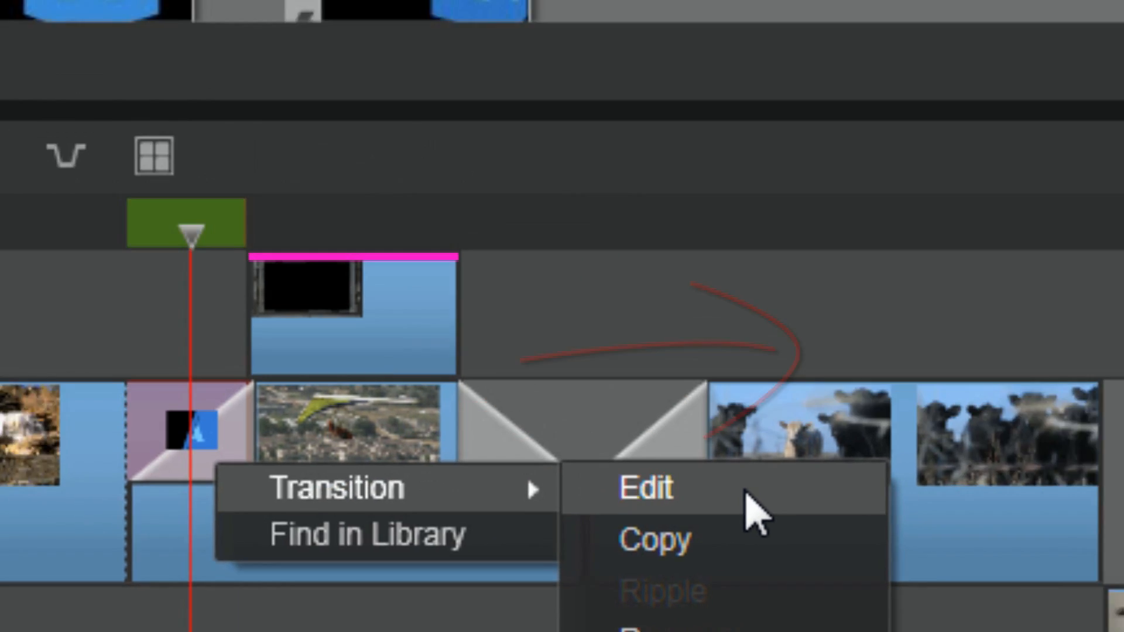
pyautogui.click(922, 362)
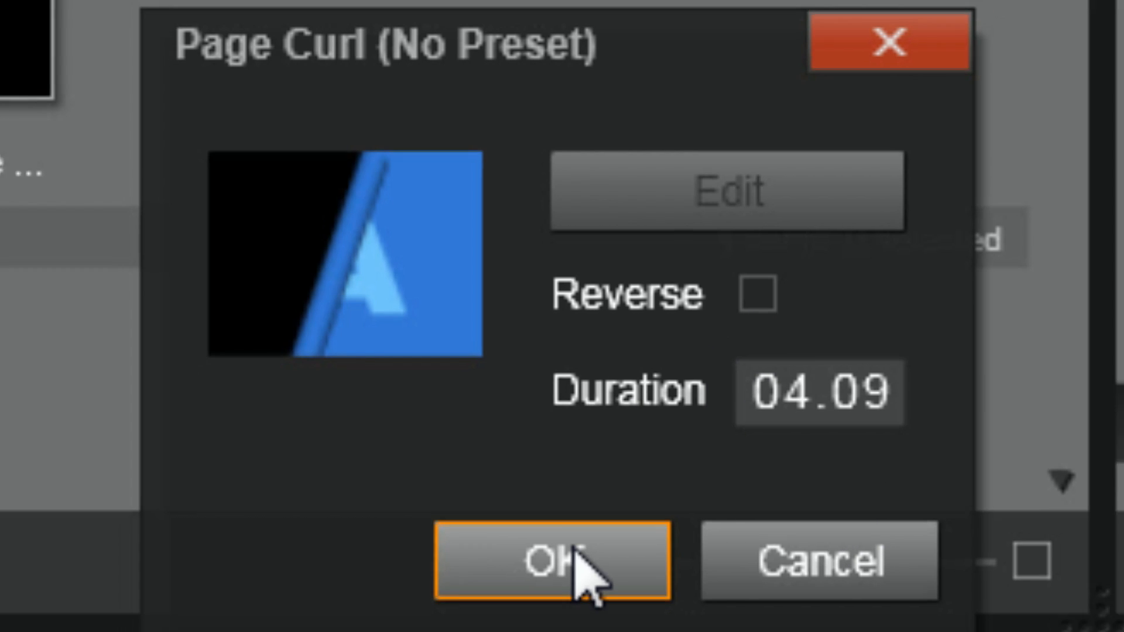
pyautogui.click(611, 577)
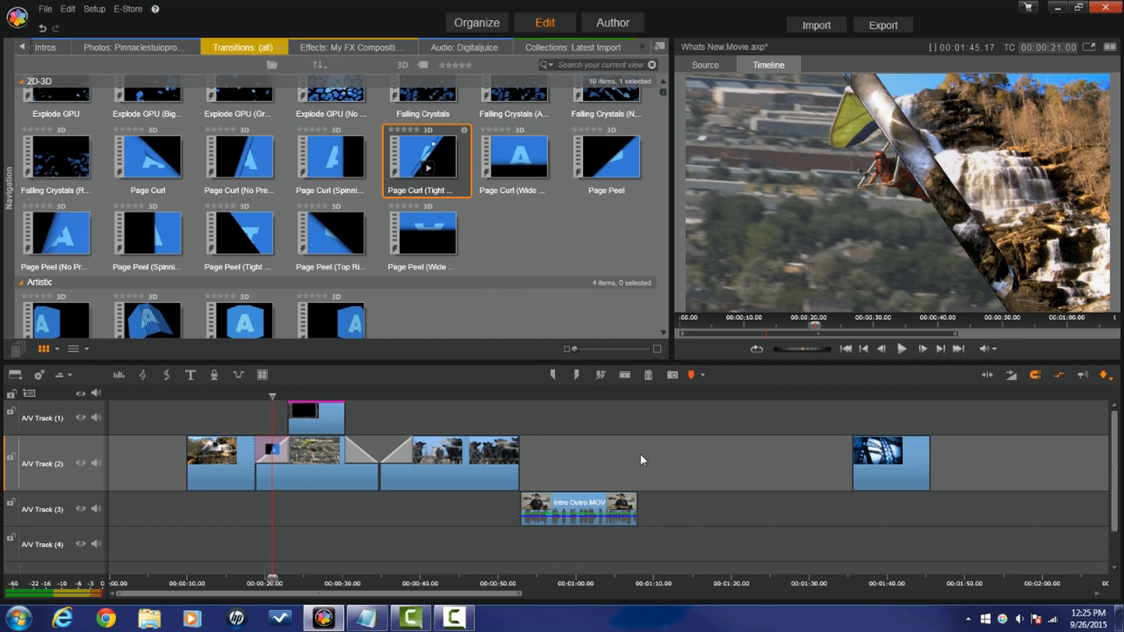